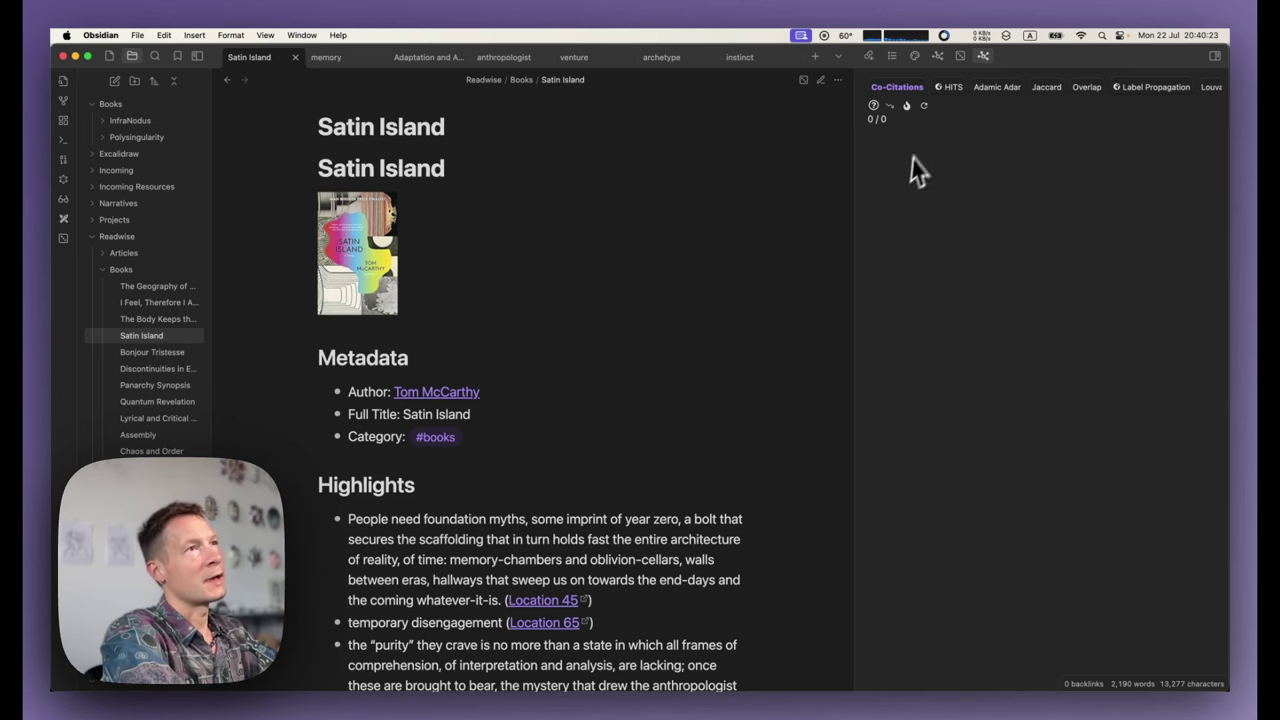
Display the Satin Island note's InfraNodus graph beside it and scroll through the note's highlights
click(962, 56)
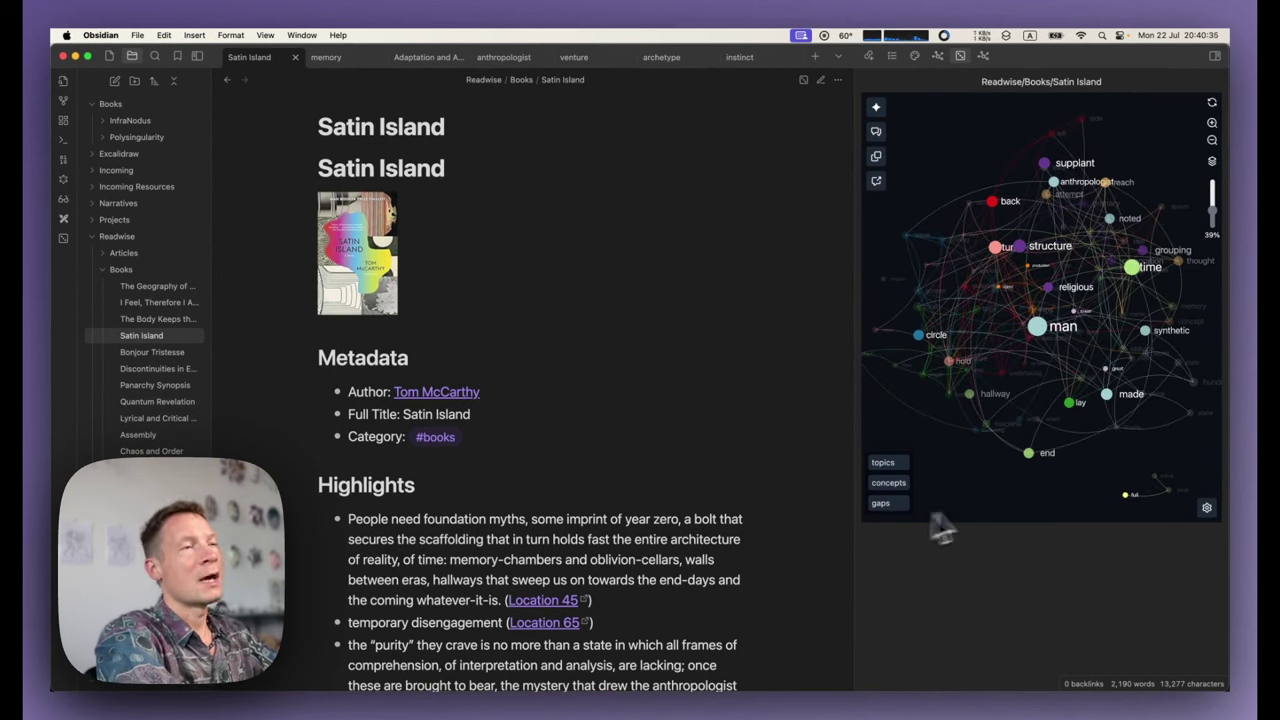
scroll(605, 555, down, 5)
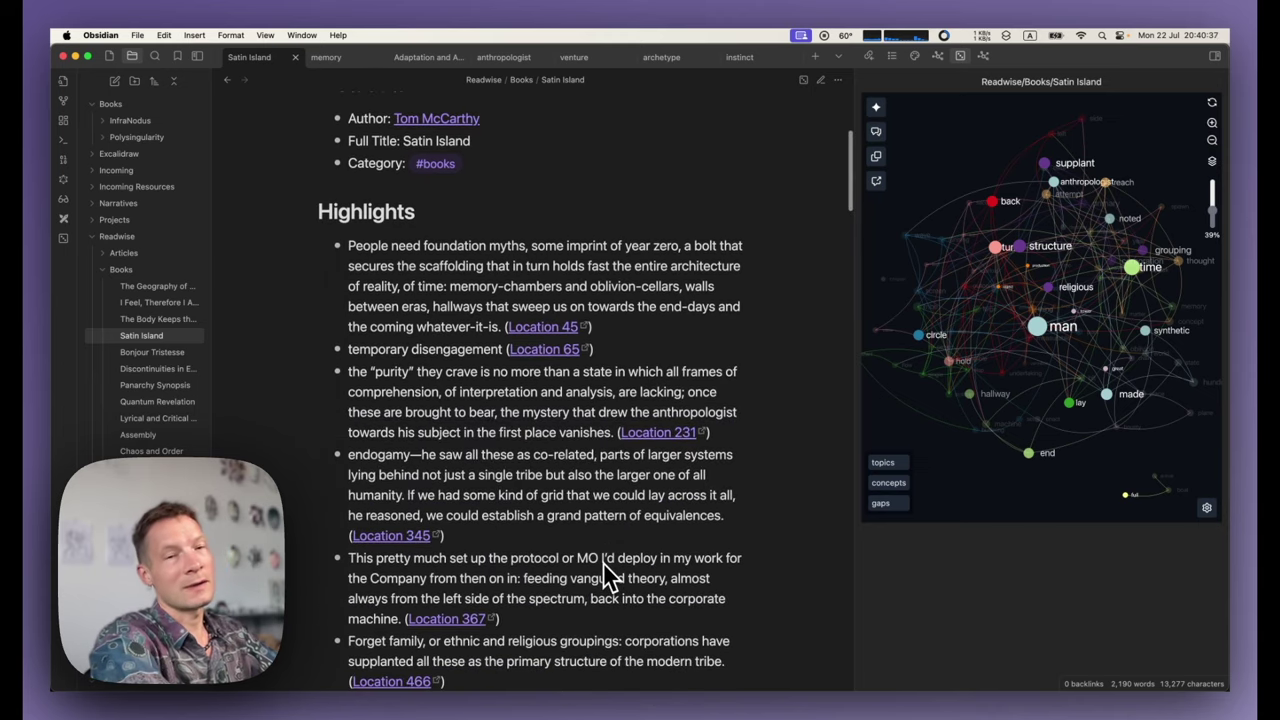
scroll(603, 562, down, 1)
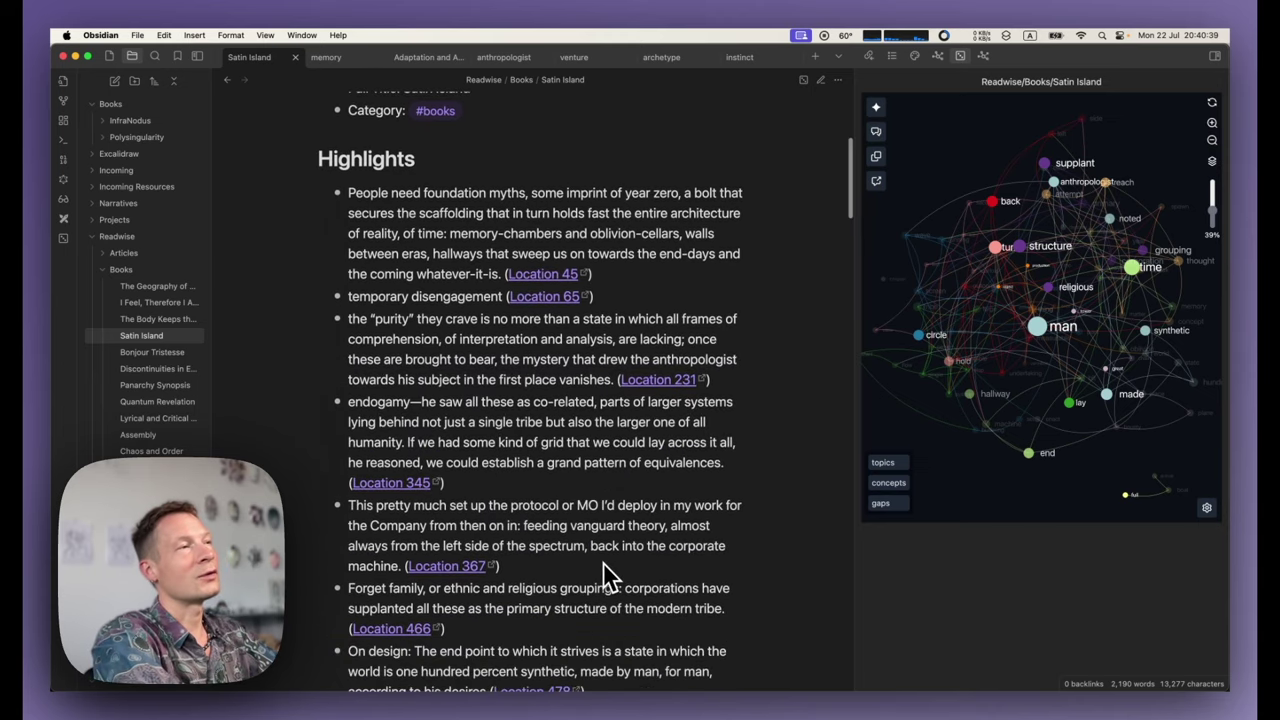
scroll(603, 562, up, 6)
scroll(520, 580, down, 2)
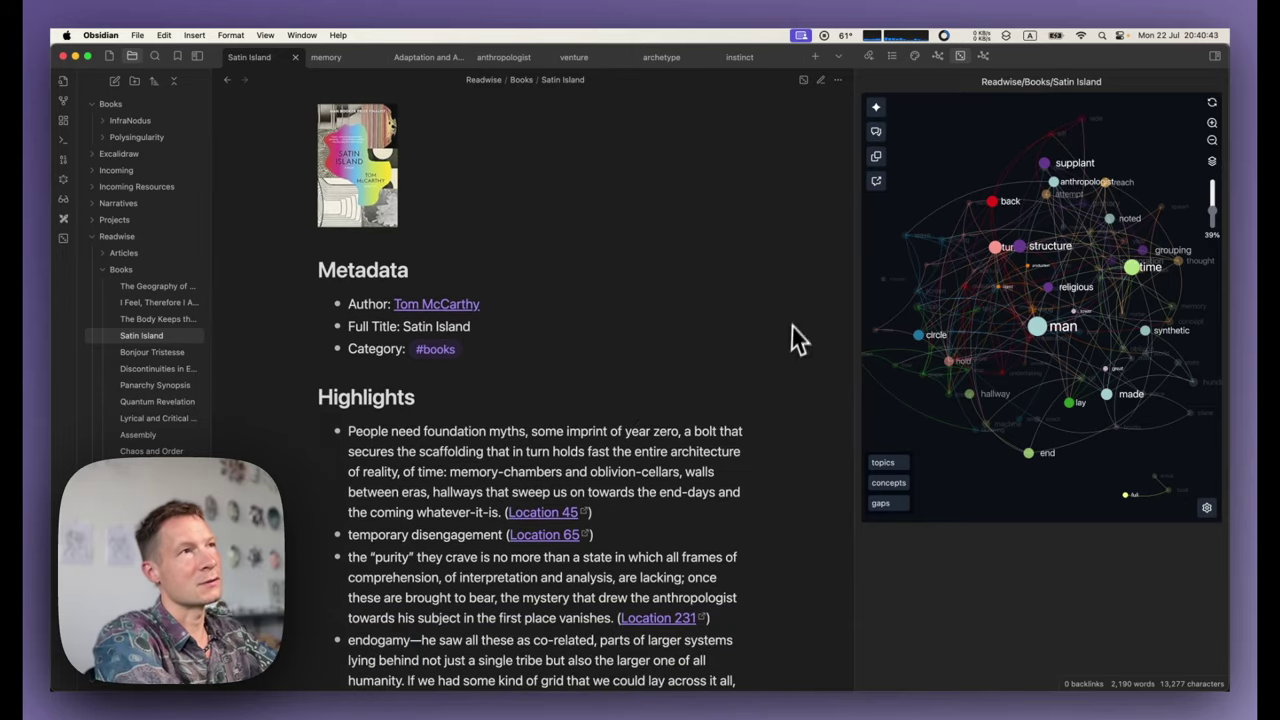
scroll(598, 535, down, 20)
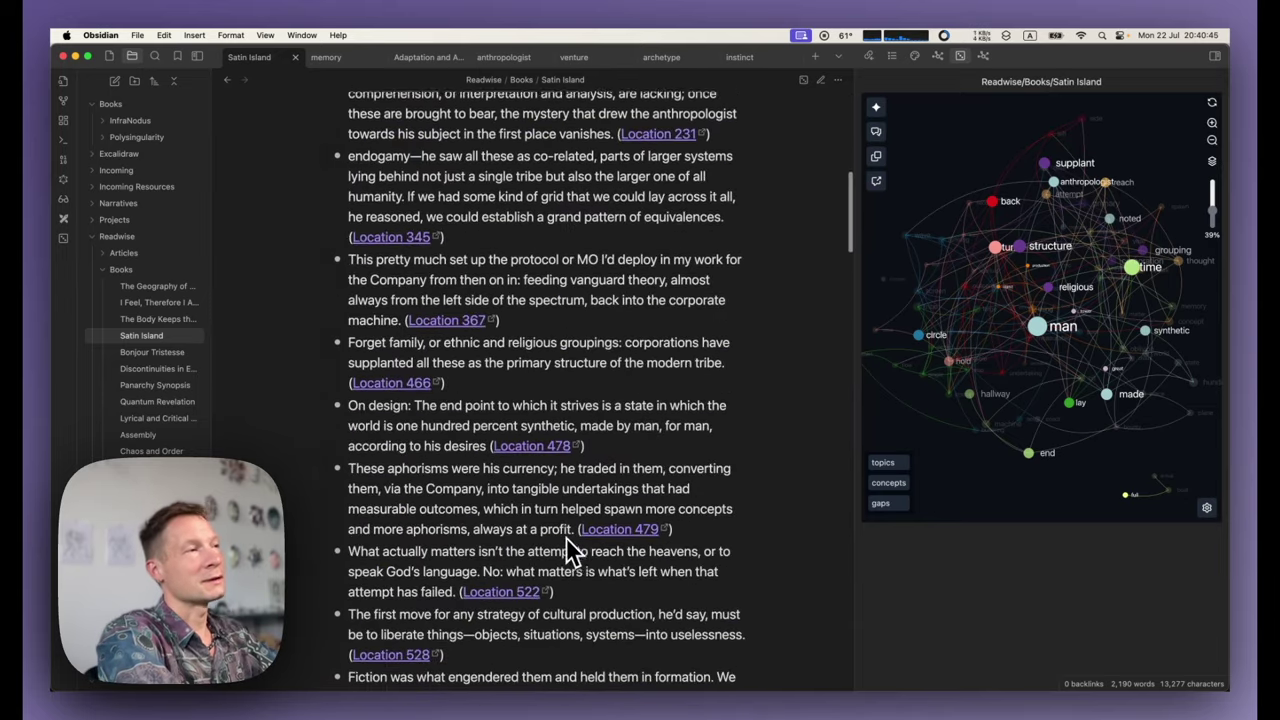
scroll(572, 550, up, 20)
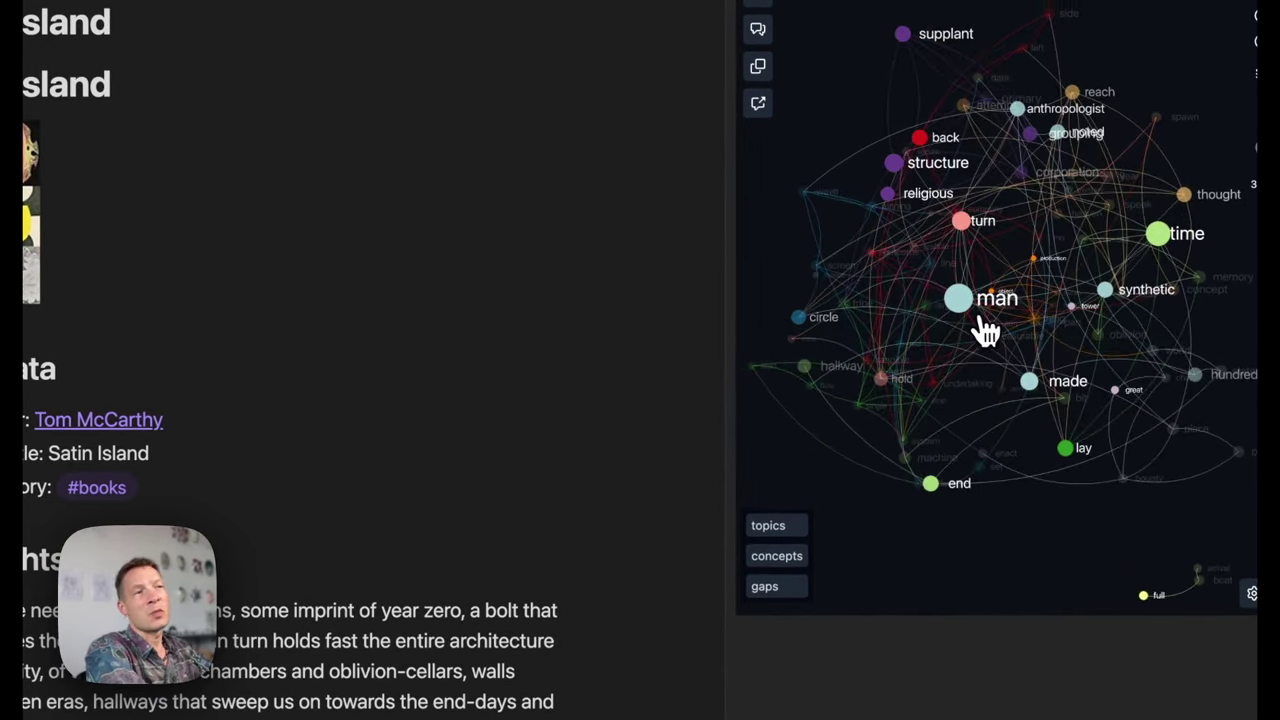
scroll(405, 423, down, 6)
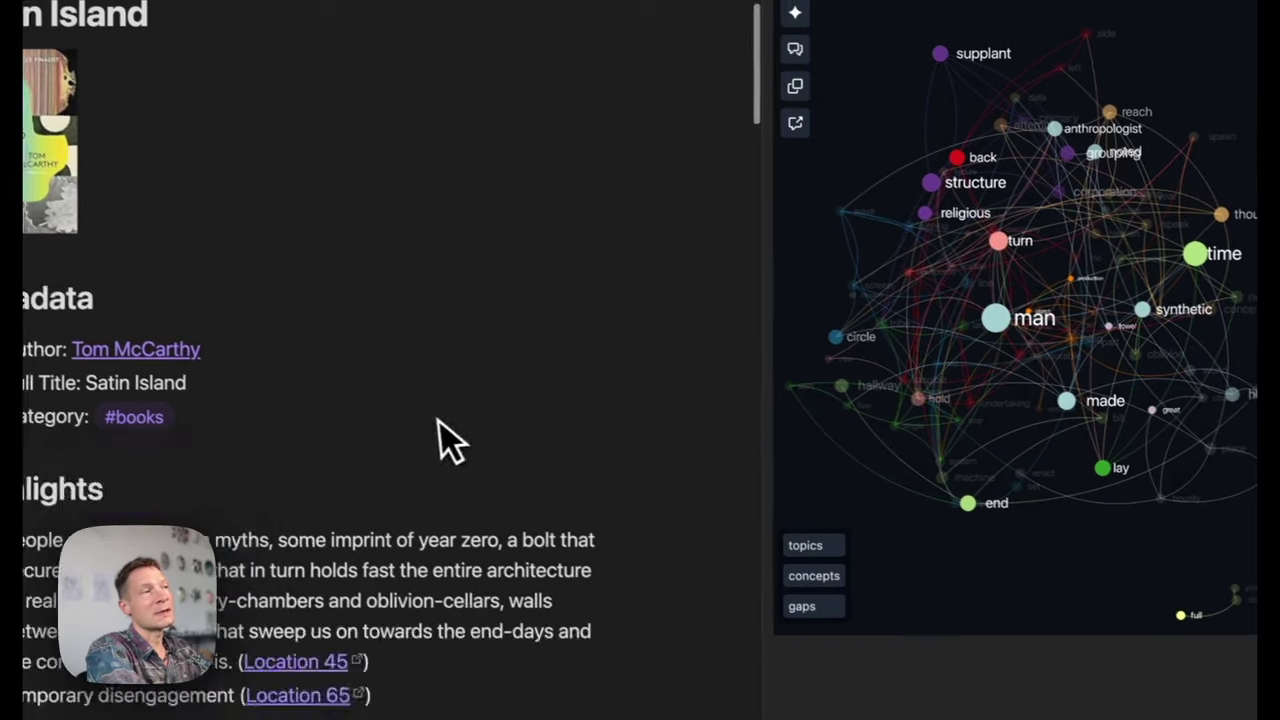
scroll(413, 429, up, 2)
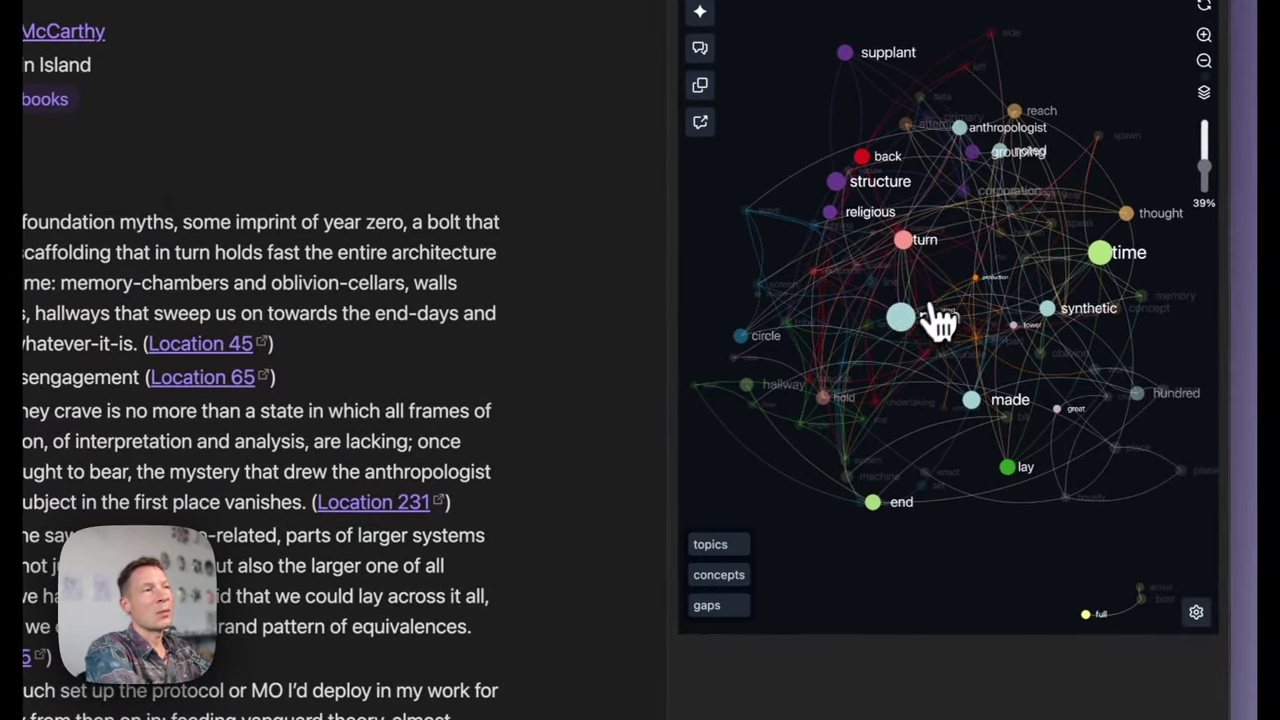
Focus the graph on man, time, anthropologist and thought, restoring the full graph each time
click(966, 330)
click(966, 330)
click(1098, 262)
click(1106, 272)
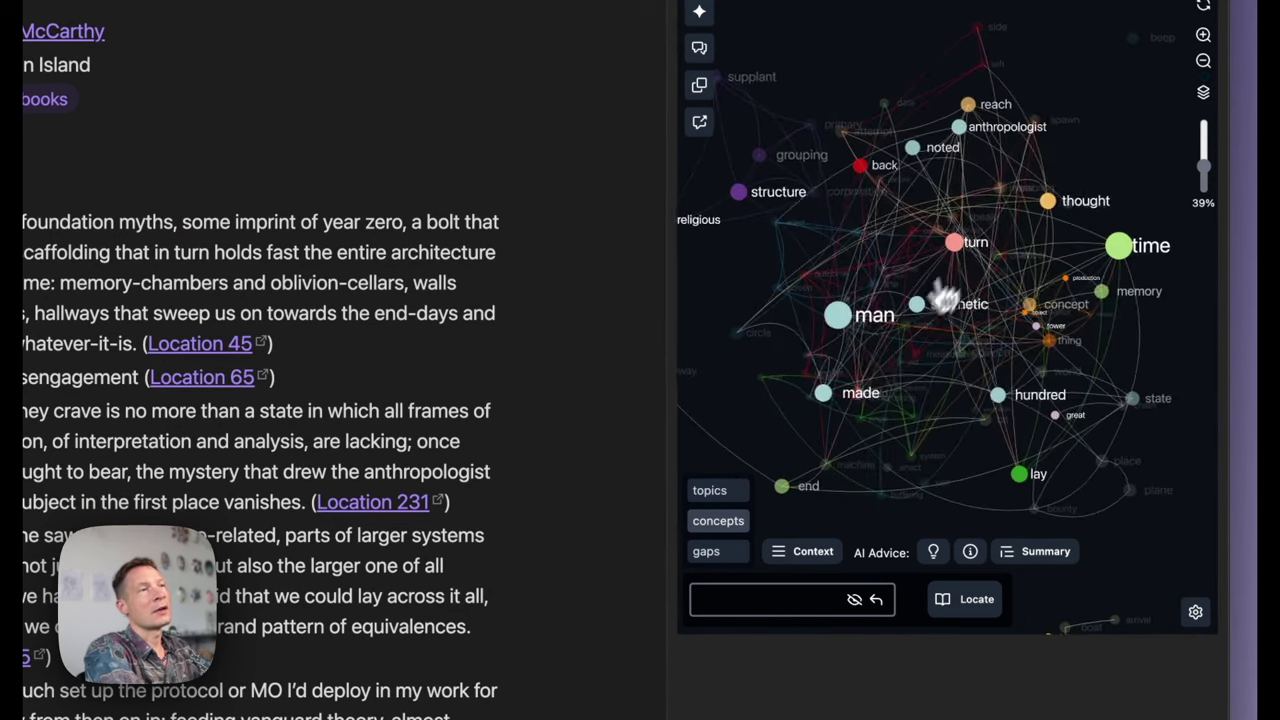
click(980, 138)
click(983, 142)
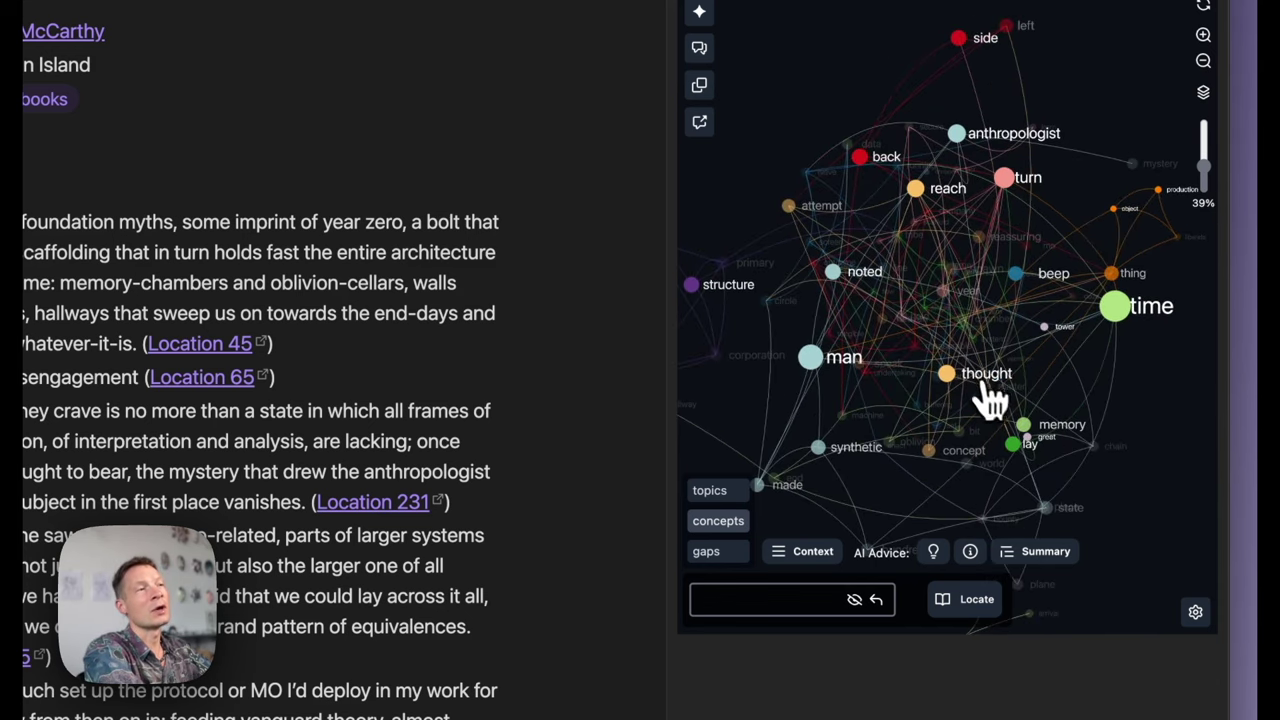
click(992, 388)
click(993, 395)
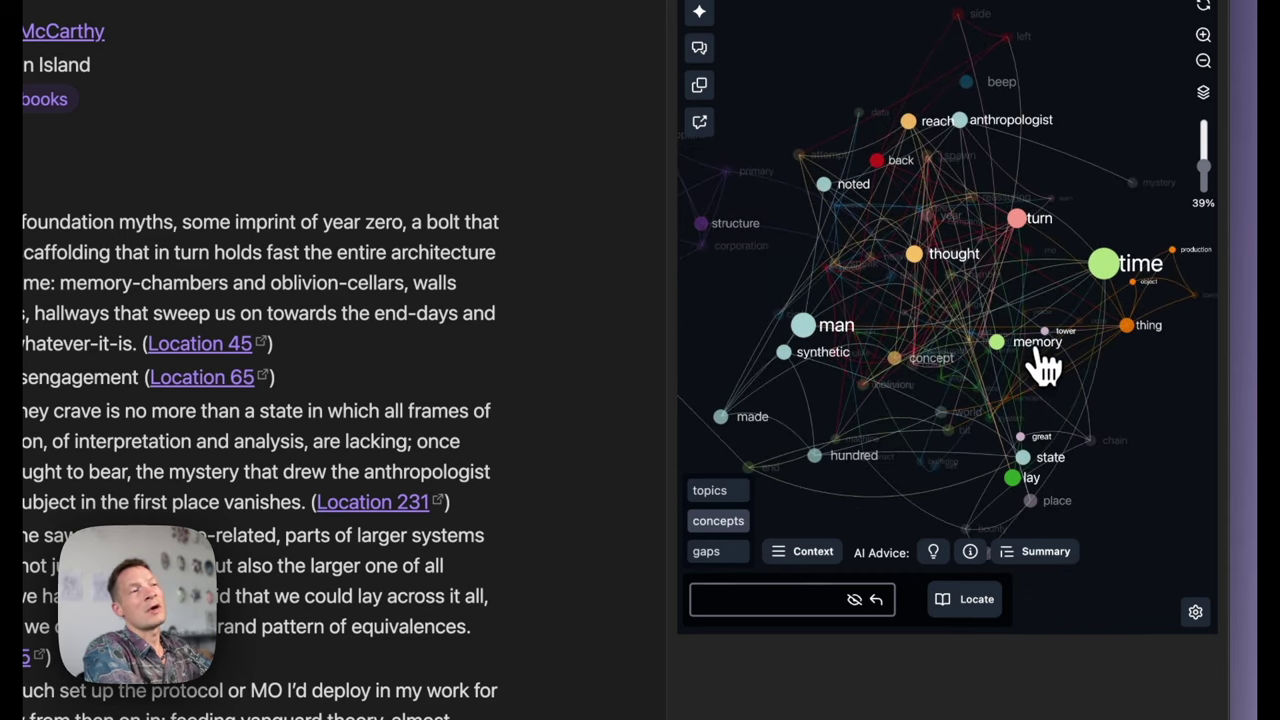
Filter the graph to memory plus time
click(1041, 350)
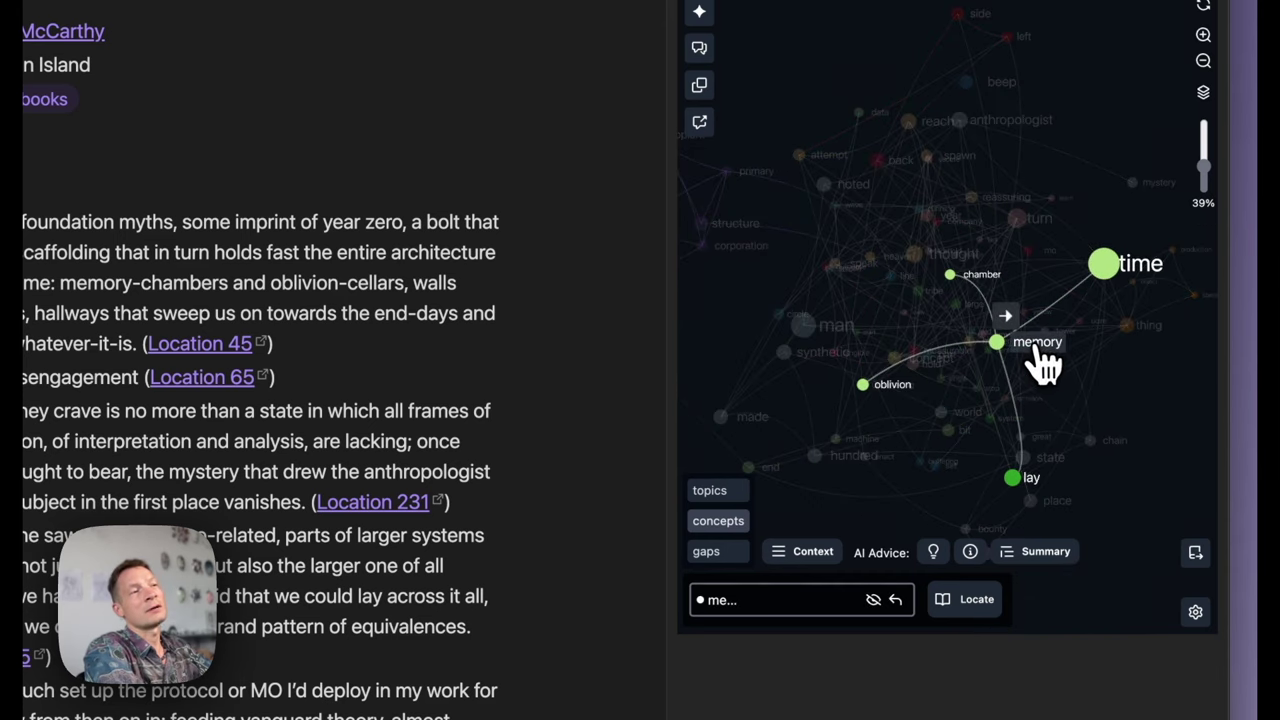
click(1112, 265)
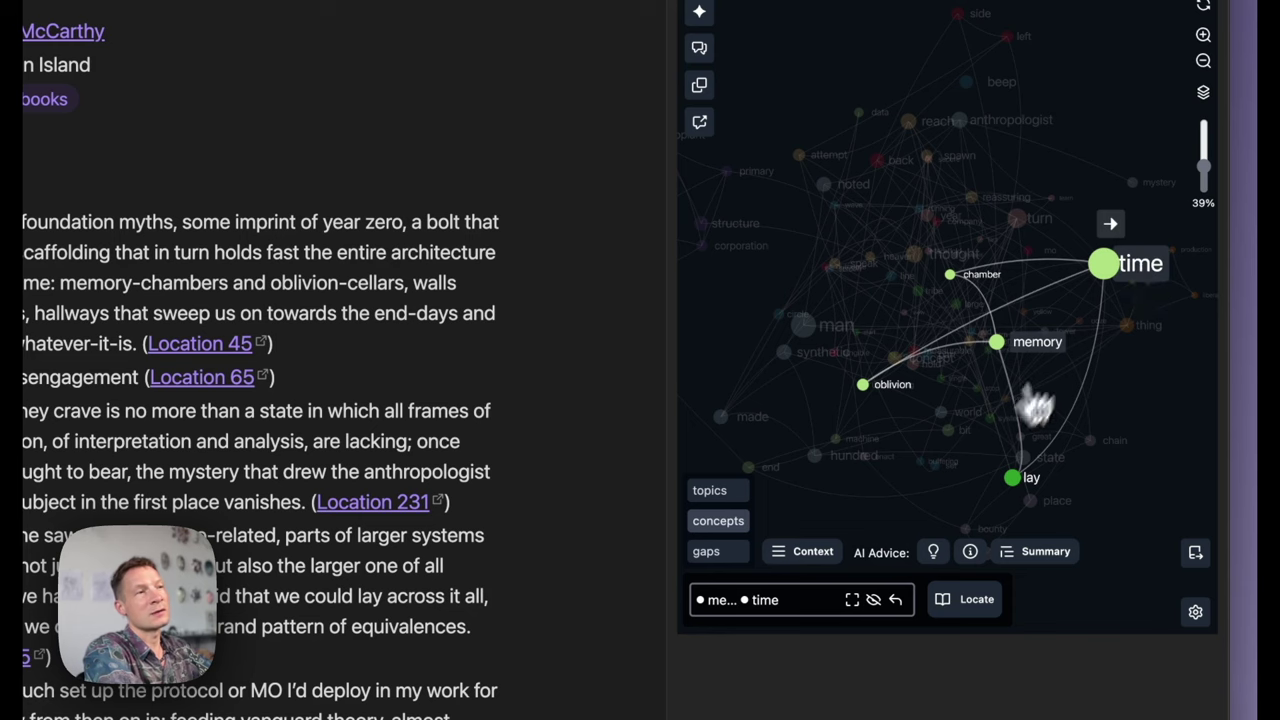
scroll(980, 590, down, 1)
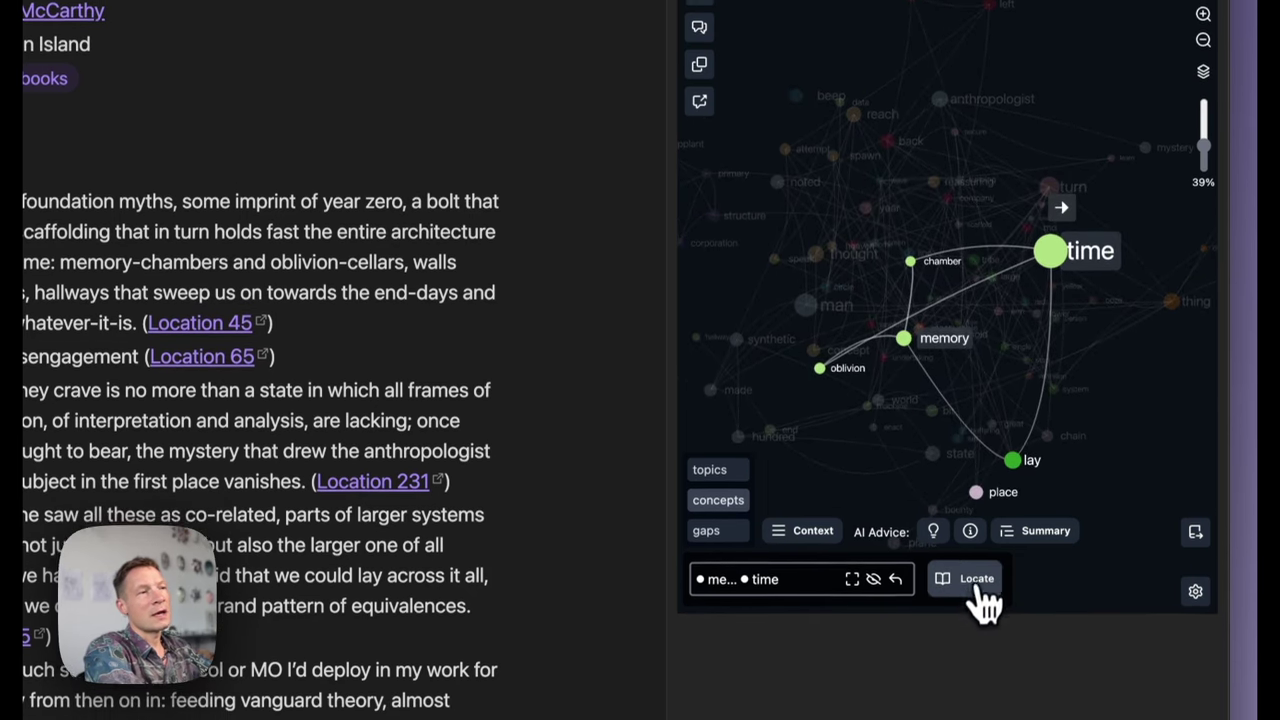
Locate the passages linking memory and time and scroll through the excerpt
click(978, 600)
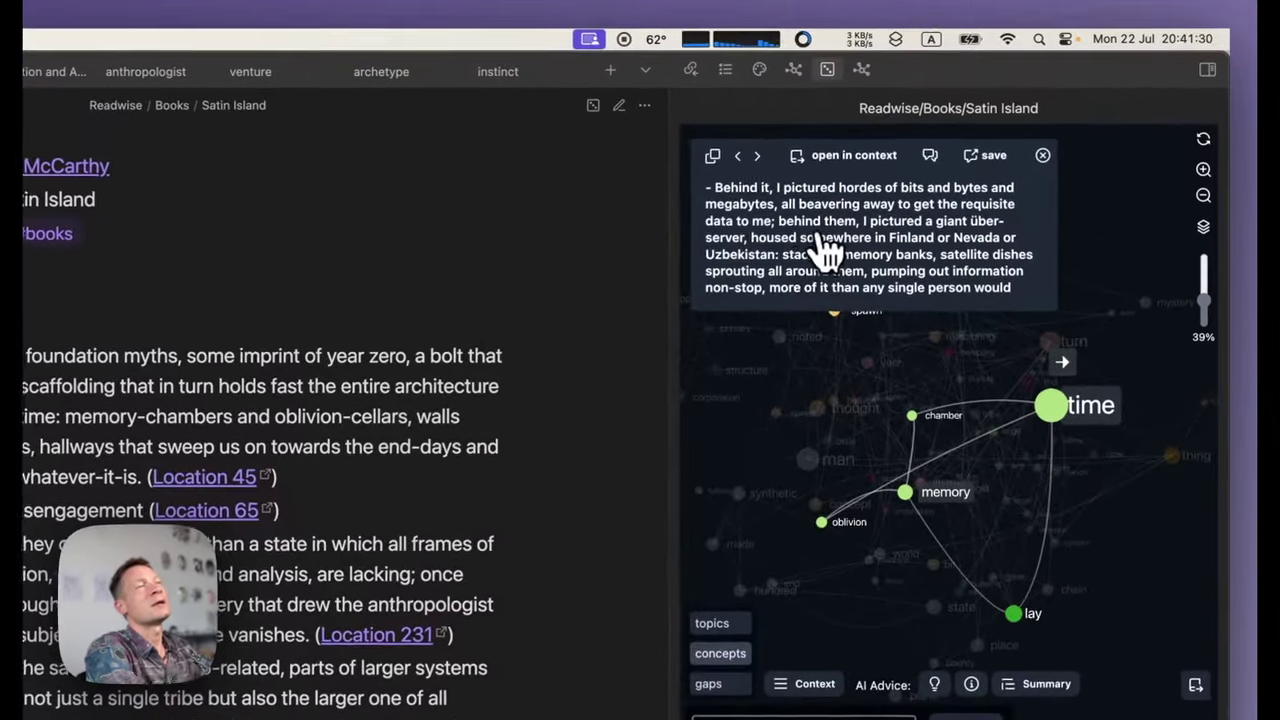
scroll(800, 265, down, 2)
scroll(786, 277, up, 2)
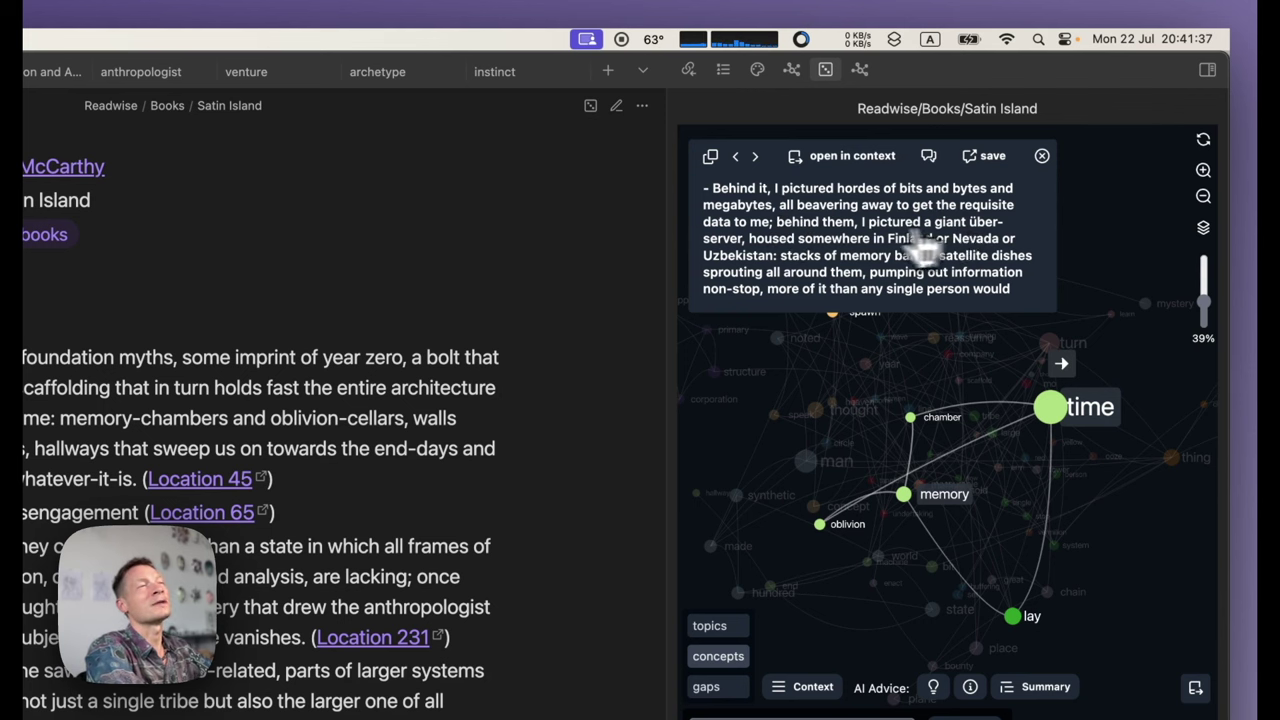
scroll(857, 251, down, 2)
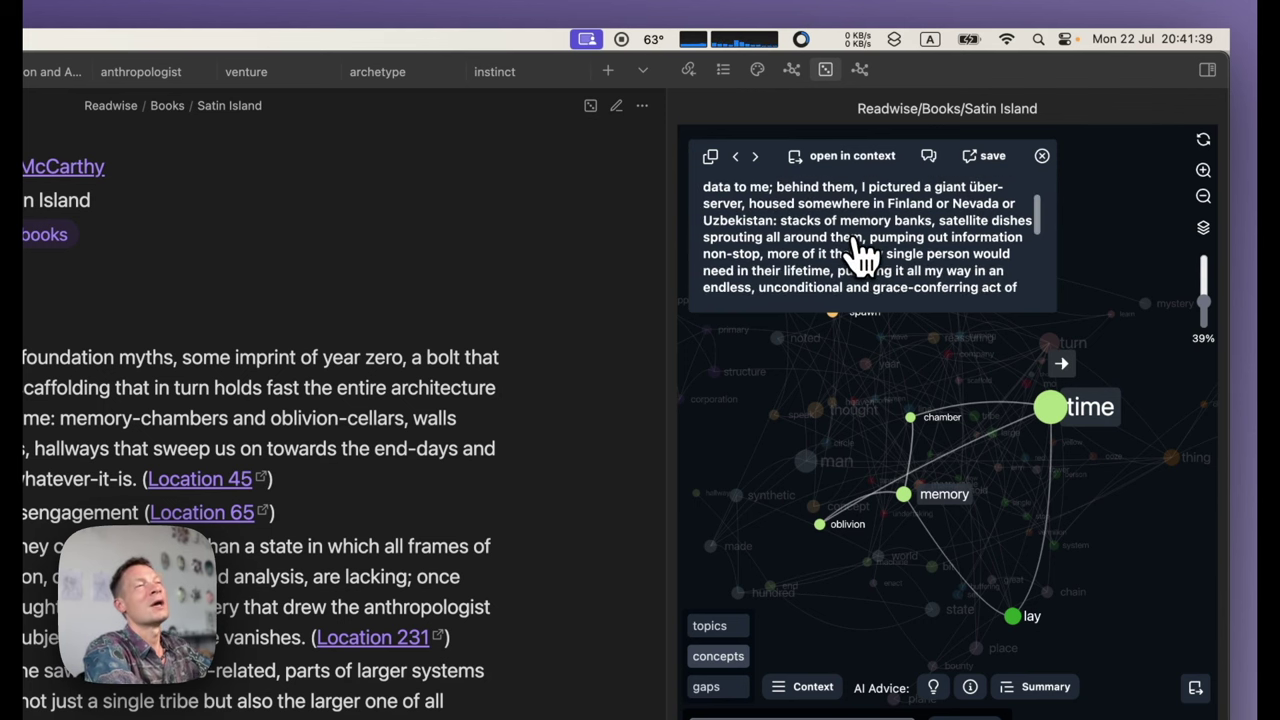
scroll(857, 251, down, 8)
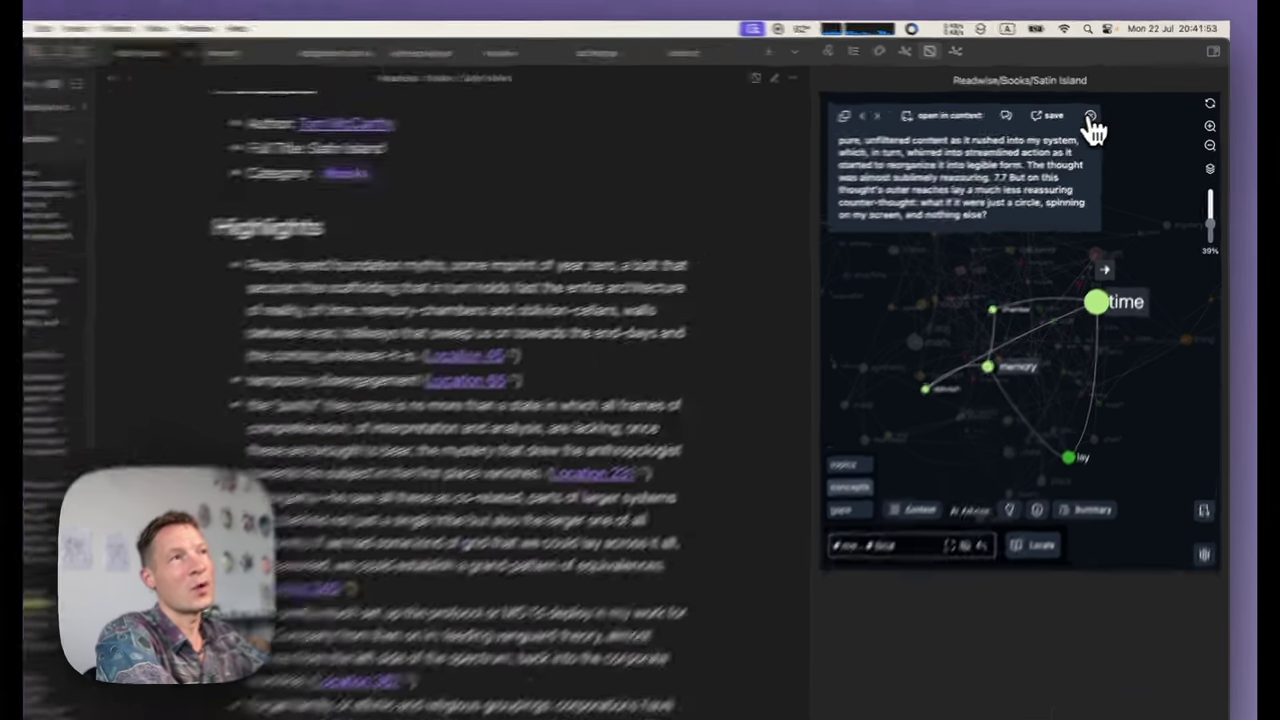
Close the quote popup, reset the filter to memory, and open the memory concept's note
click(1104, 115)
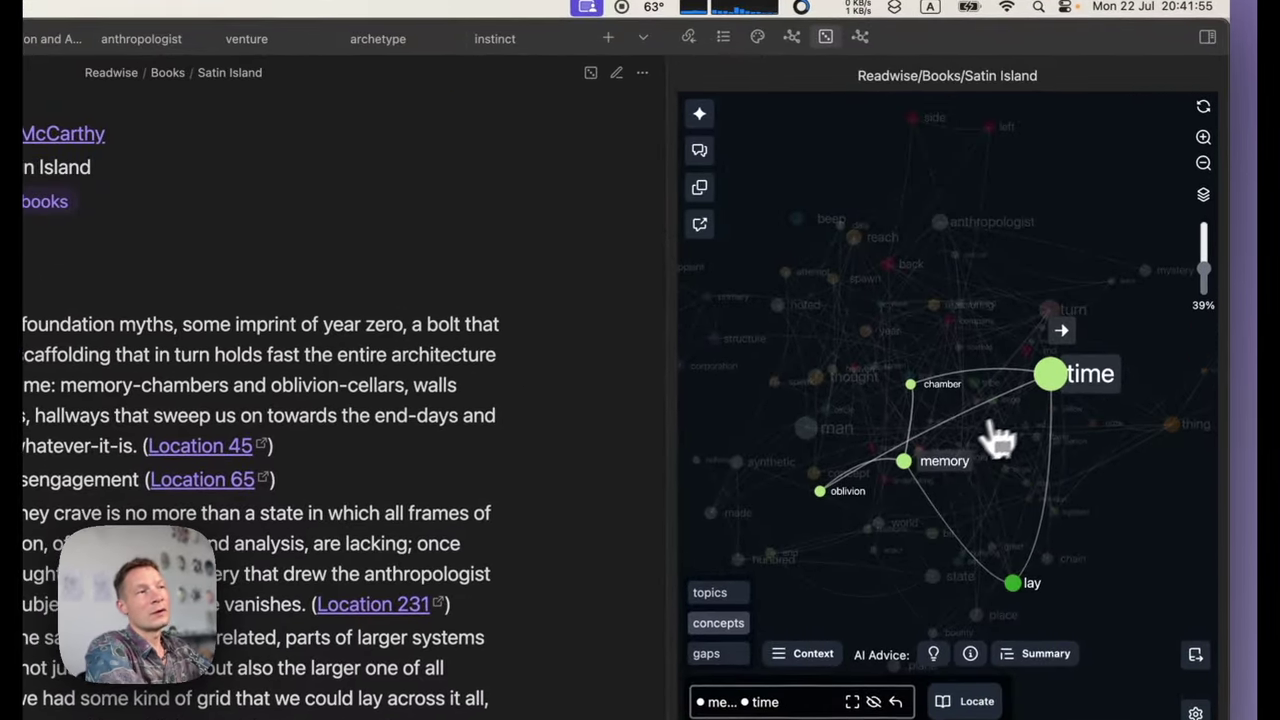
click(940, 466)
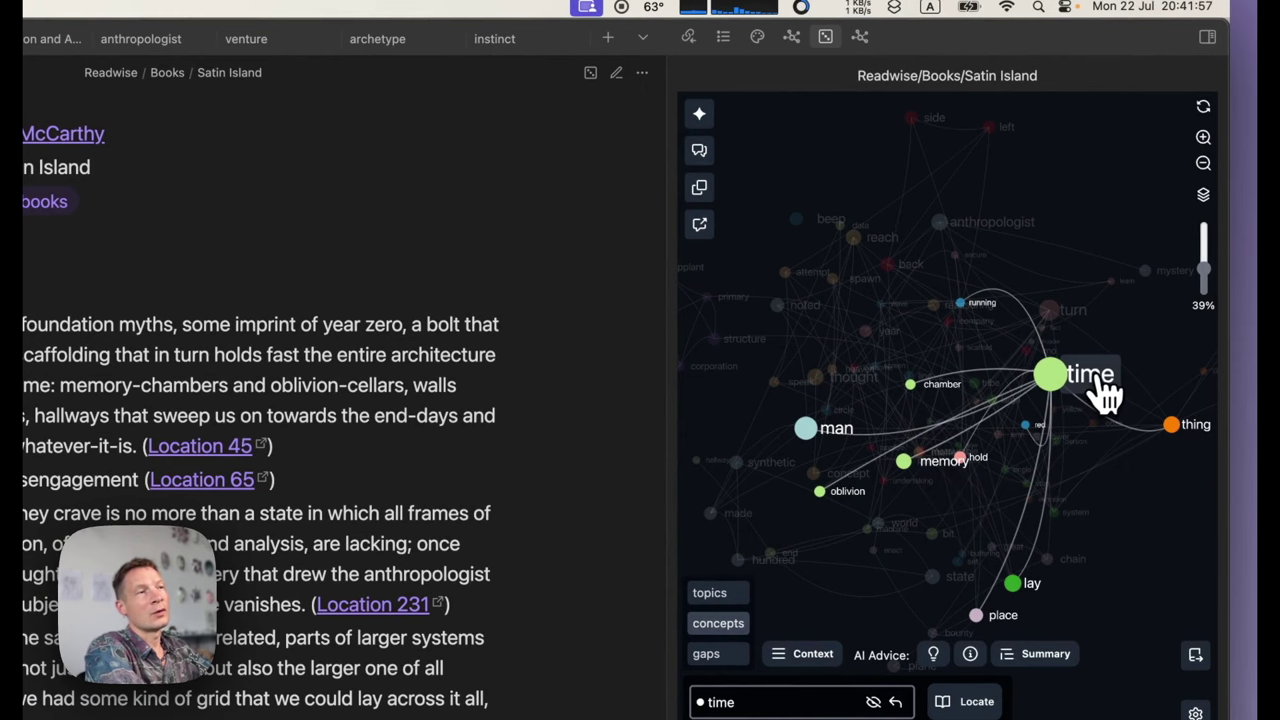
click(1107, 390)
click(945, 475)
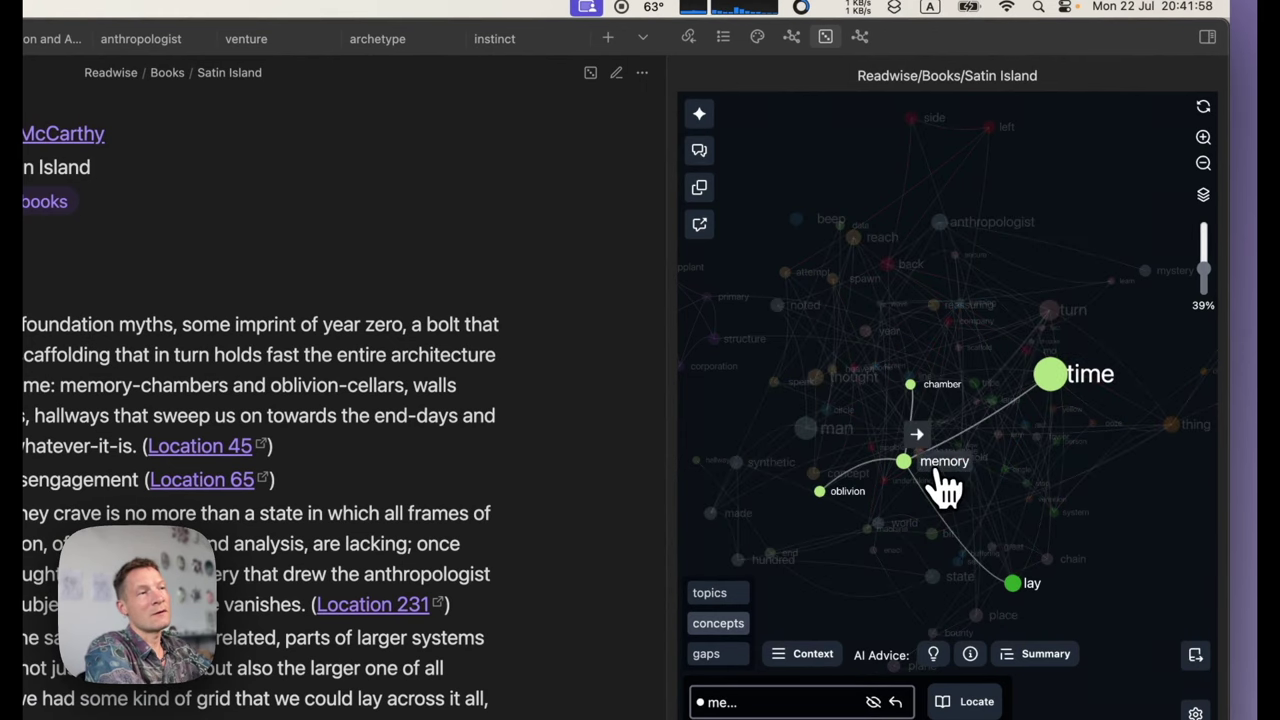
click(920, 437)
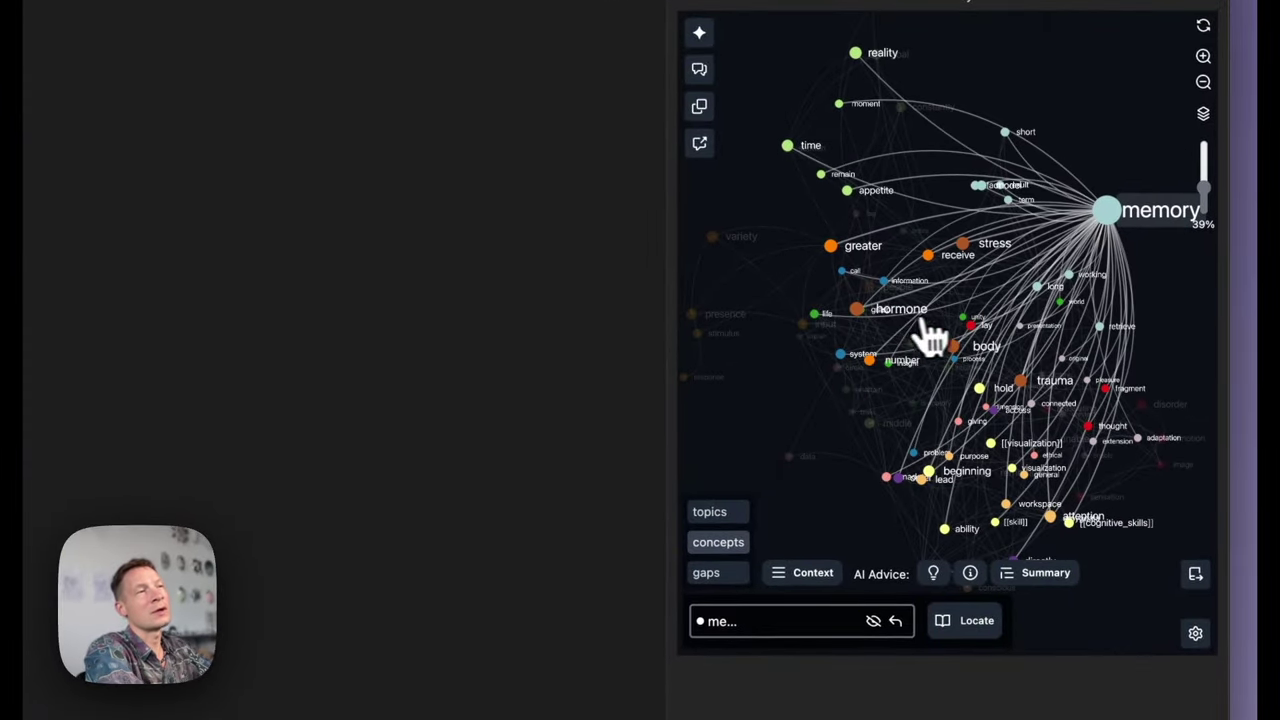
Filter by memory, hormone and stress, then open the next matching quote in its source note
click(910, 322)
click(998, 252)
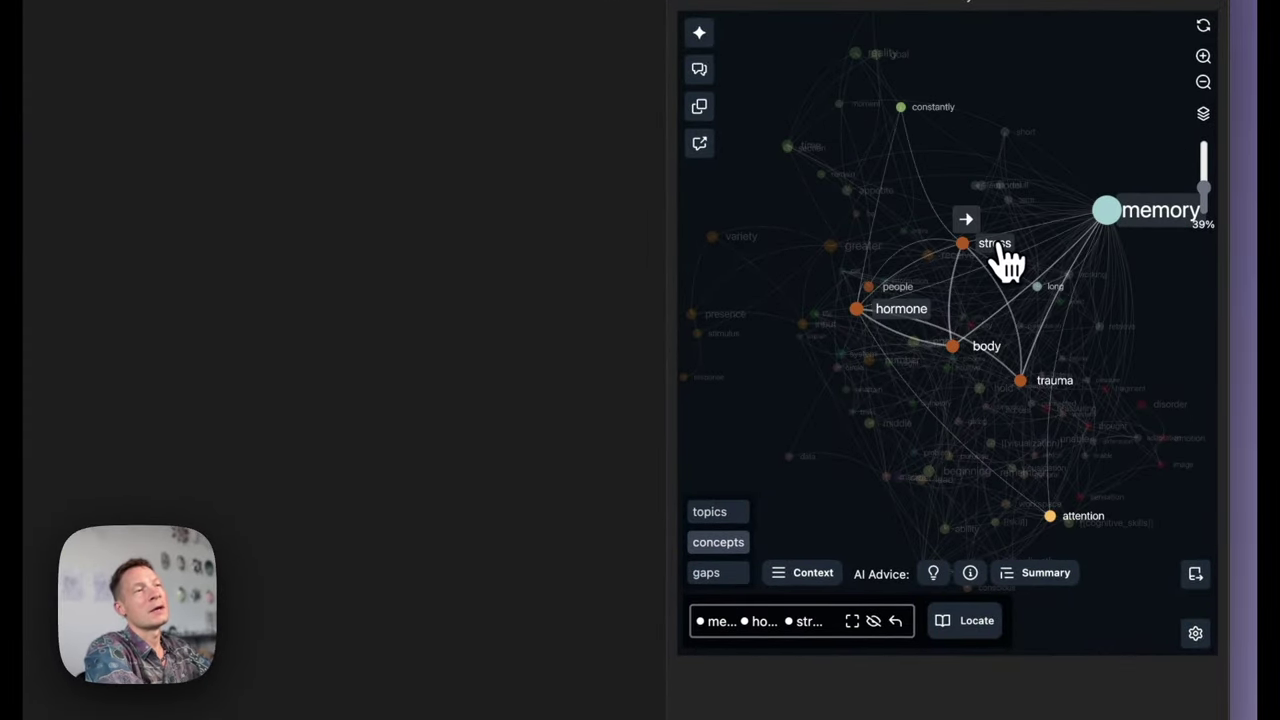
click(815, 572)
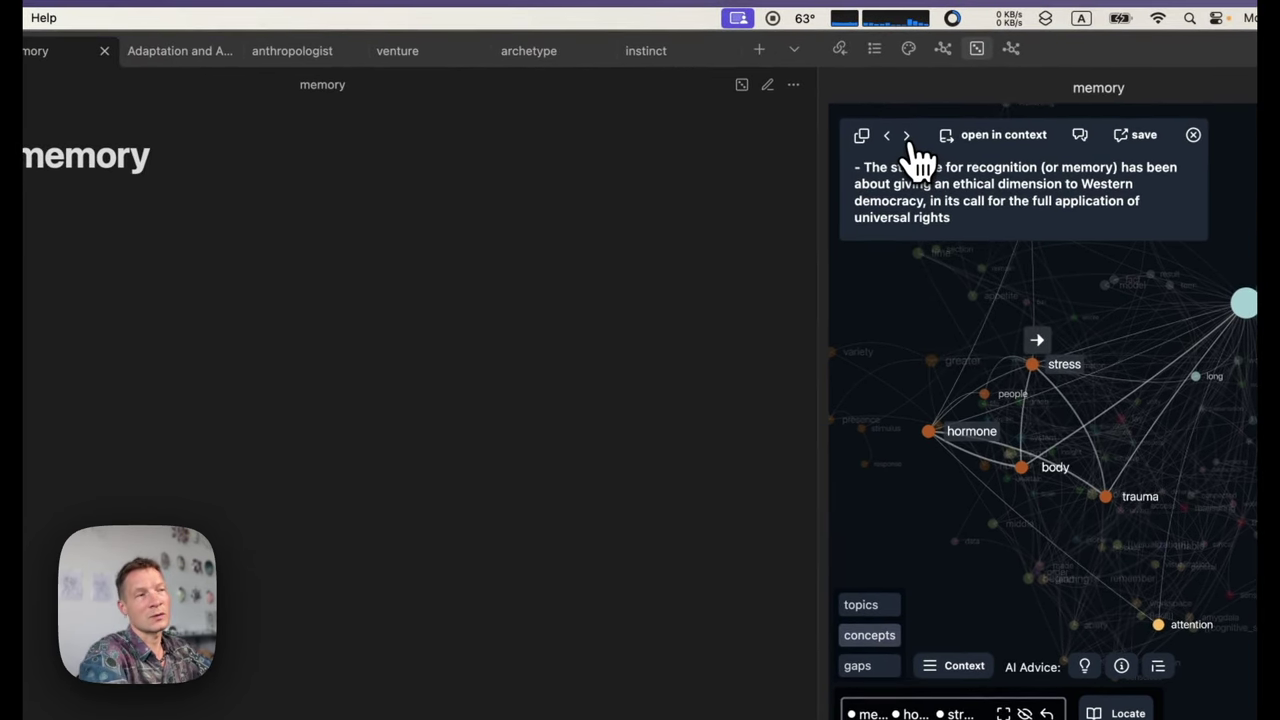
click(907, 136)
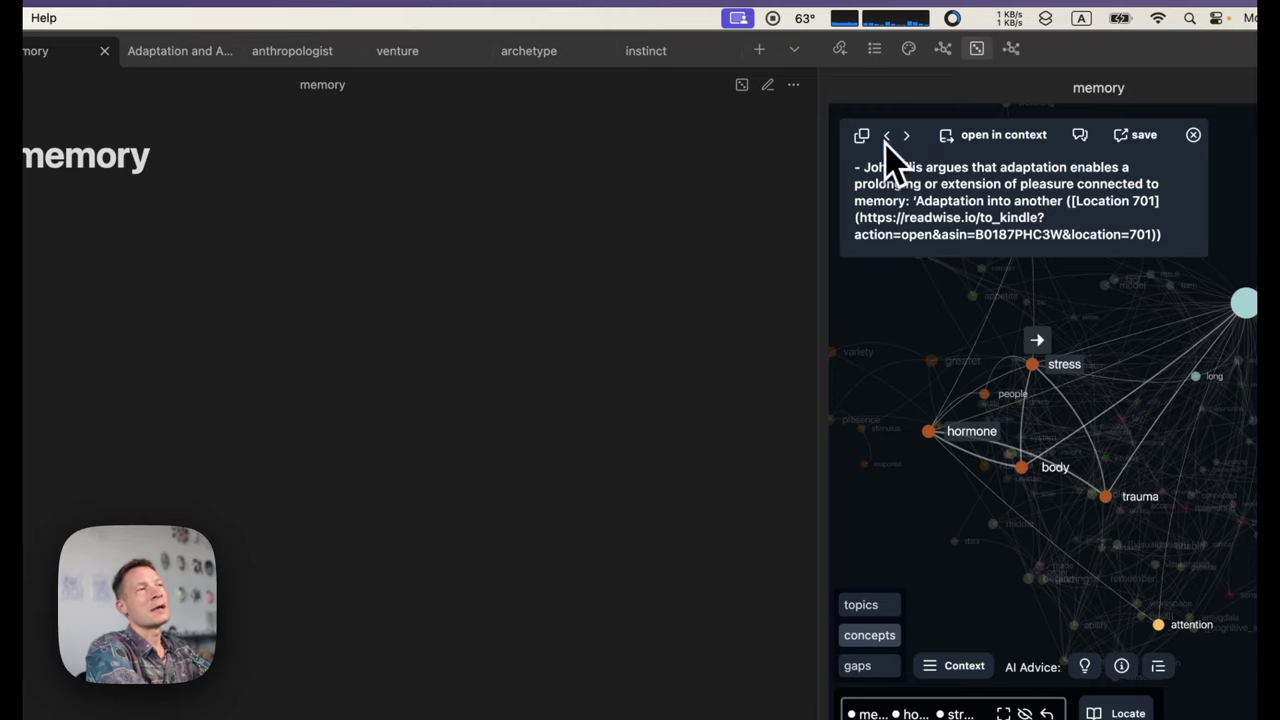
click(1005, 136)
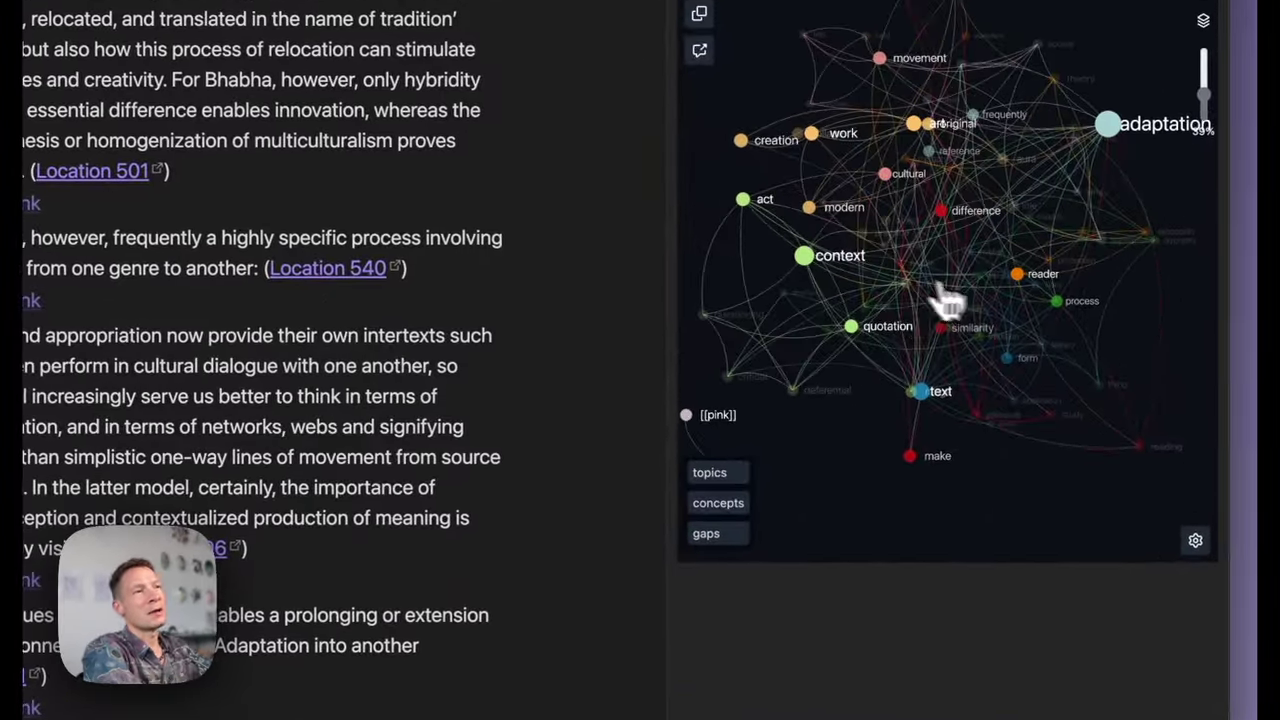
Toggle the Adaptation, Text and Context topic highlights, then generate an AI Summary of the graph
click(737, 476)
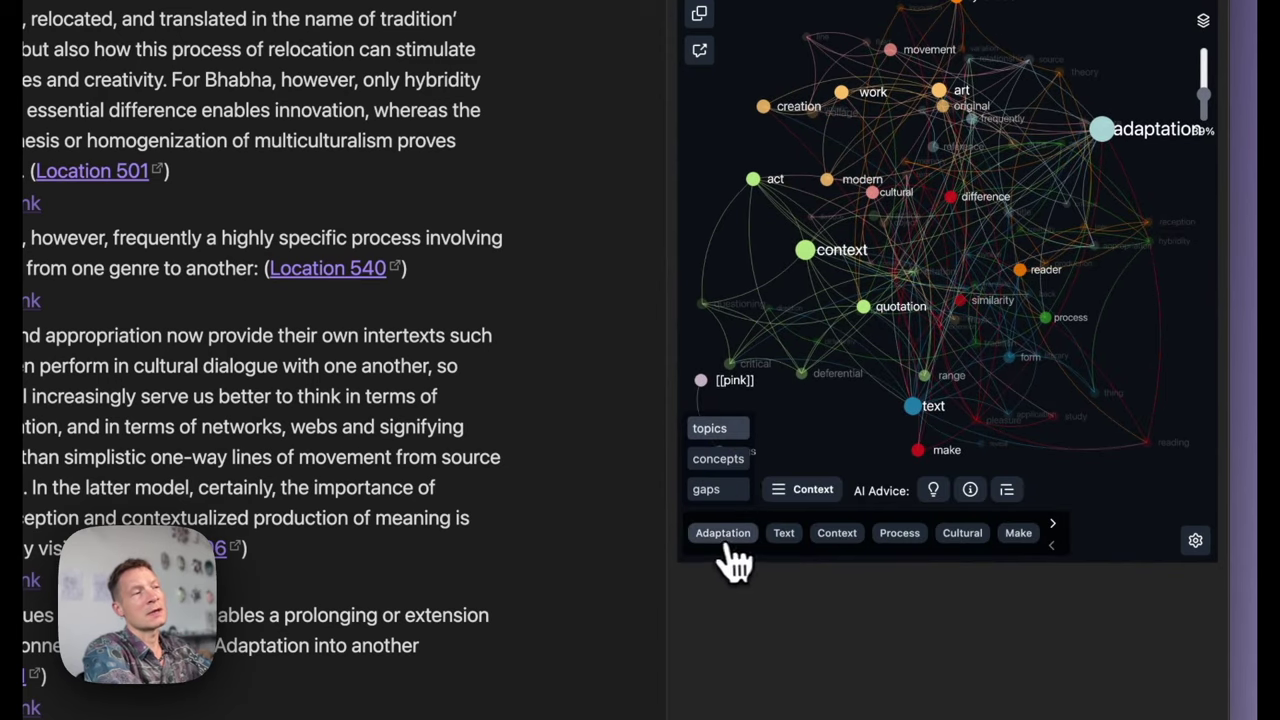
click(724, 537)
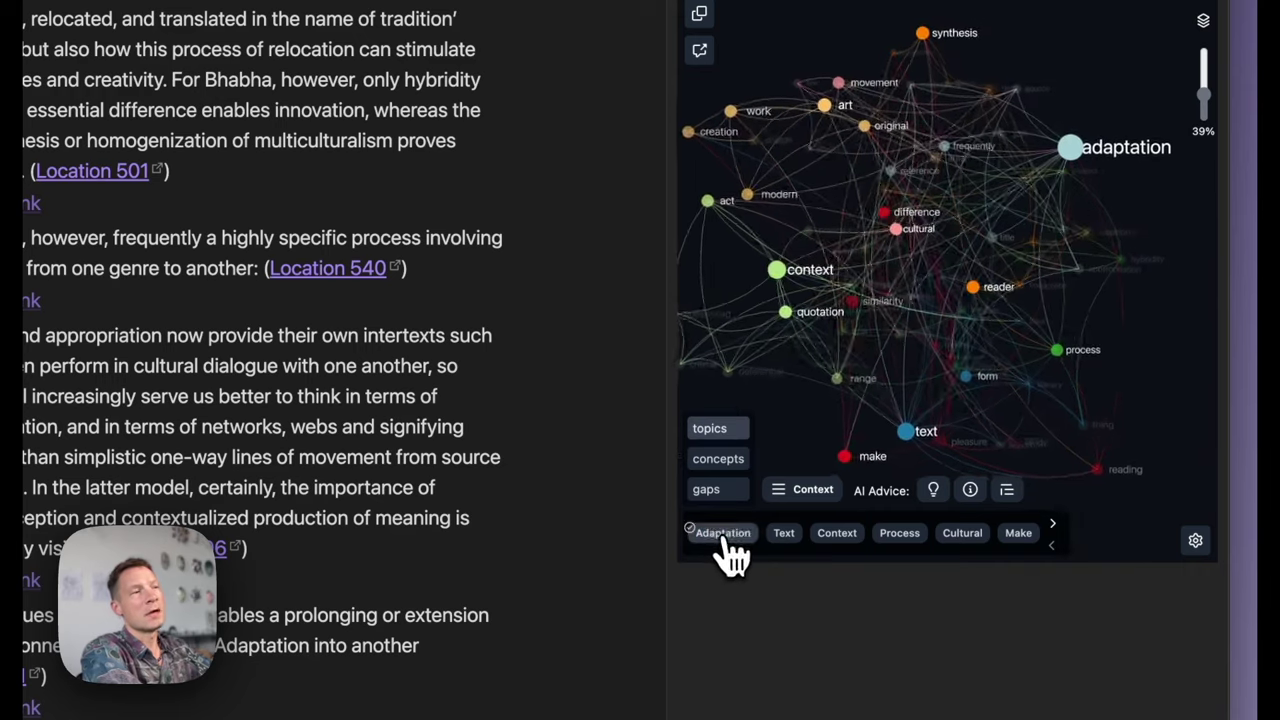
click(790, 540)
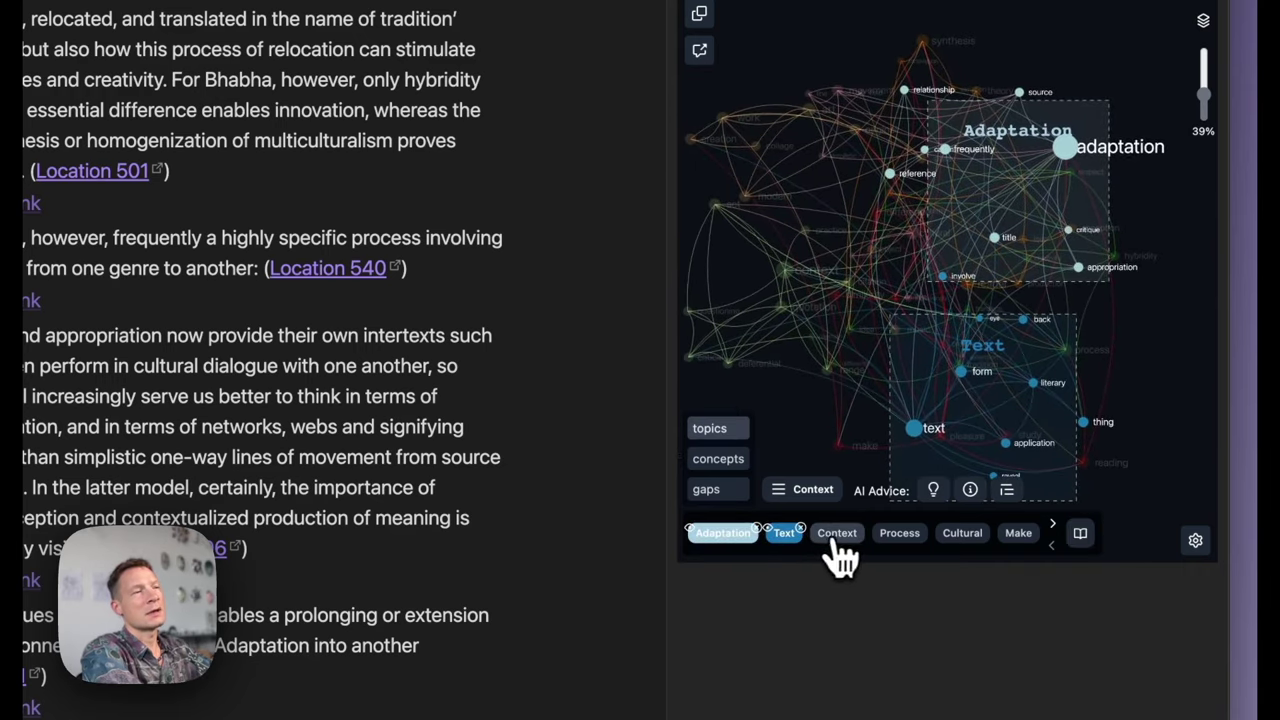
click(838, 540)
click(840, 545)
click(788, 541)
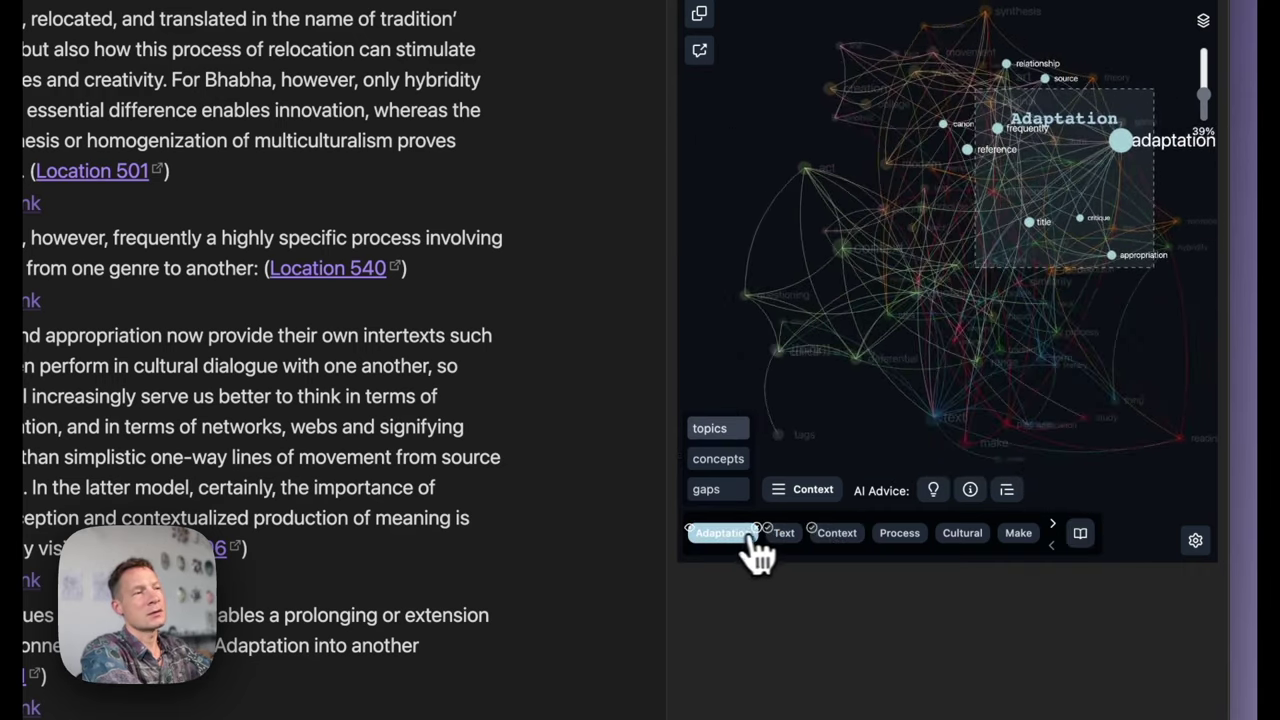
click(736, 540)
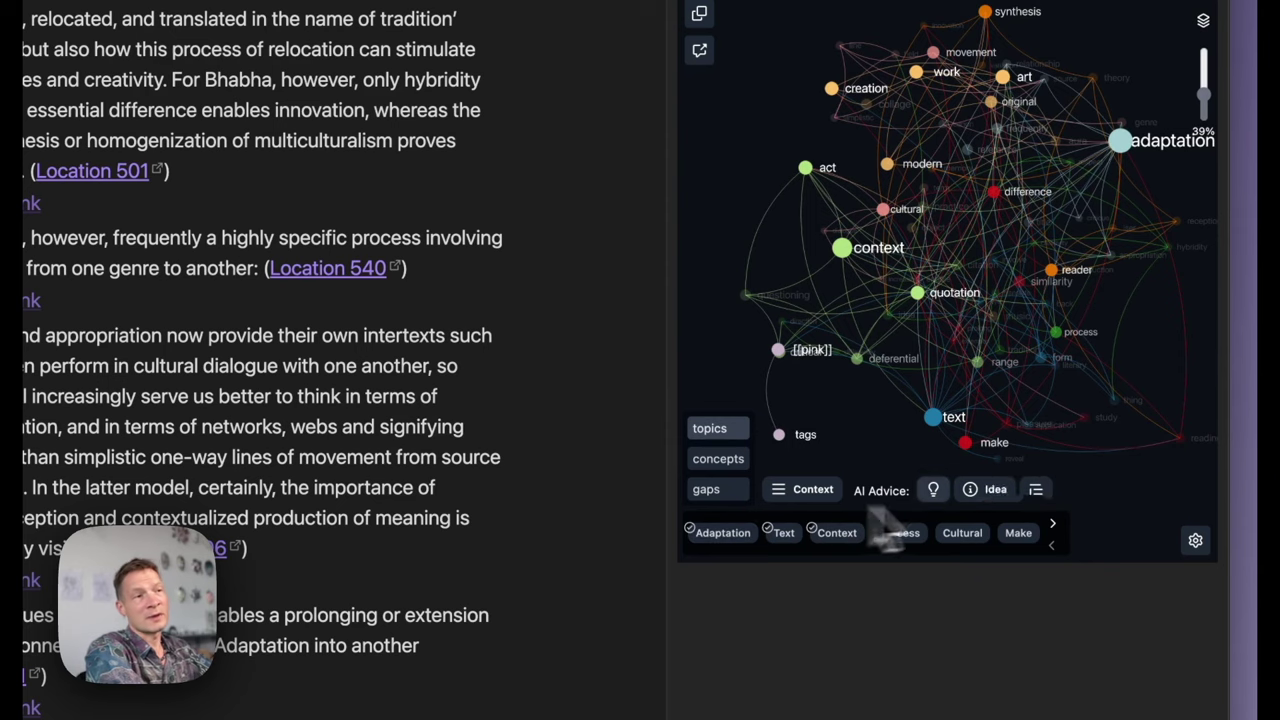
click(1012, 498)
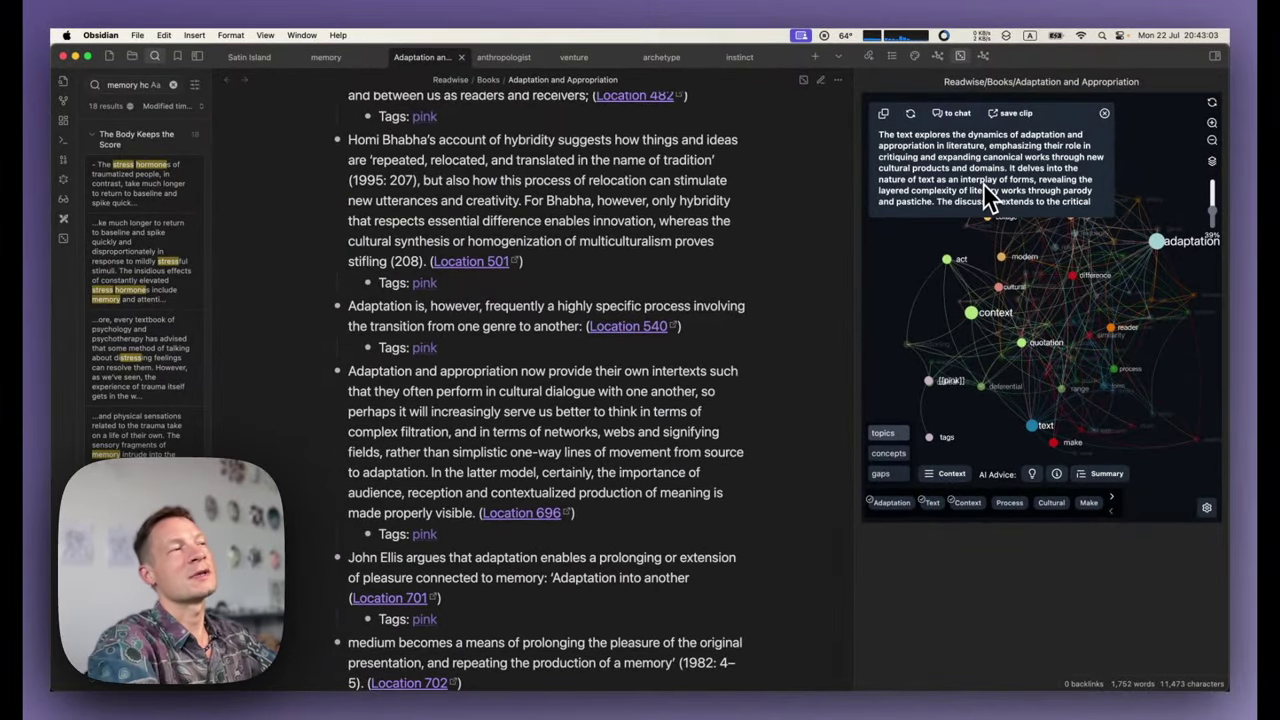
Scroll through the Adaptation and Appropriation note and the AI summary text
scroll(588, 349, down, 5)
scroll(587, 350, up, 8)
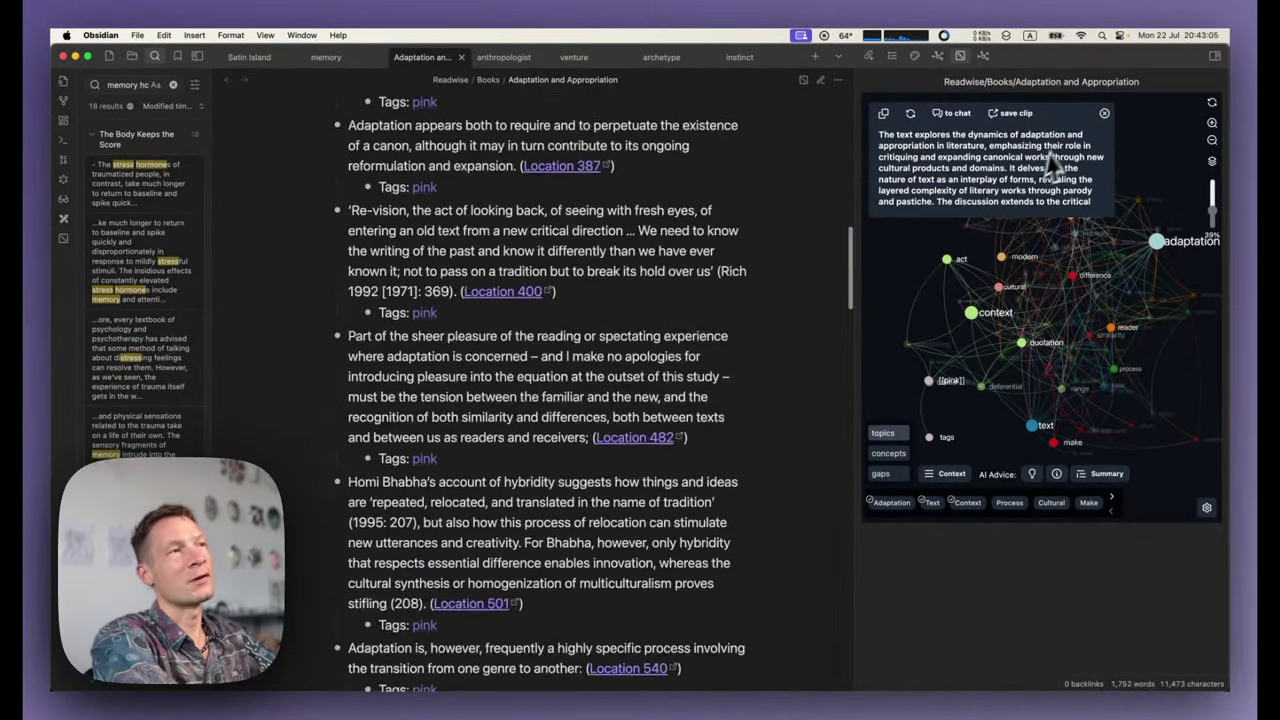
scroll(1001, 166, down, 2)
scroll(1001, 166, up, 2)
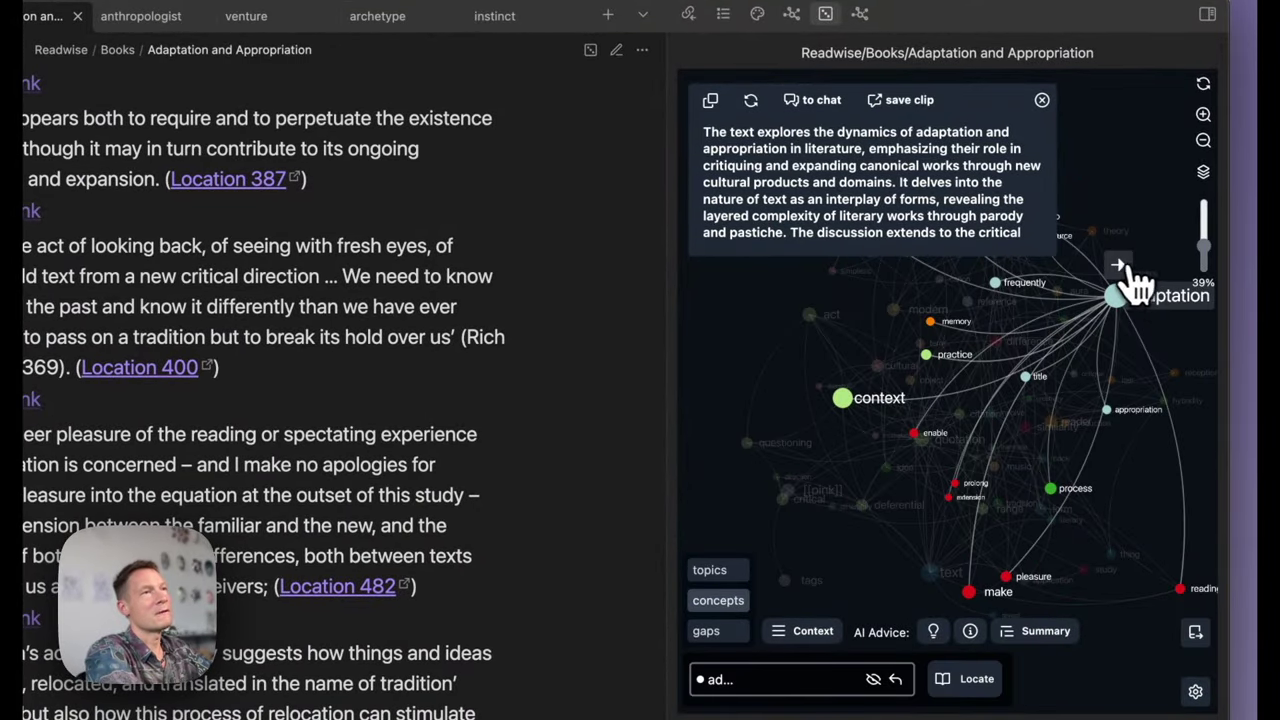
Create an 'adaptation' note containing a sentence linking adaptation to memory, then view it in reading mode
click(1116, 278)
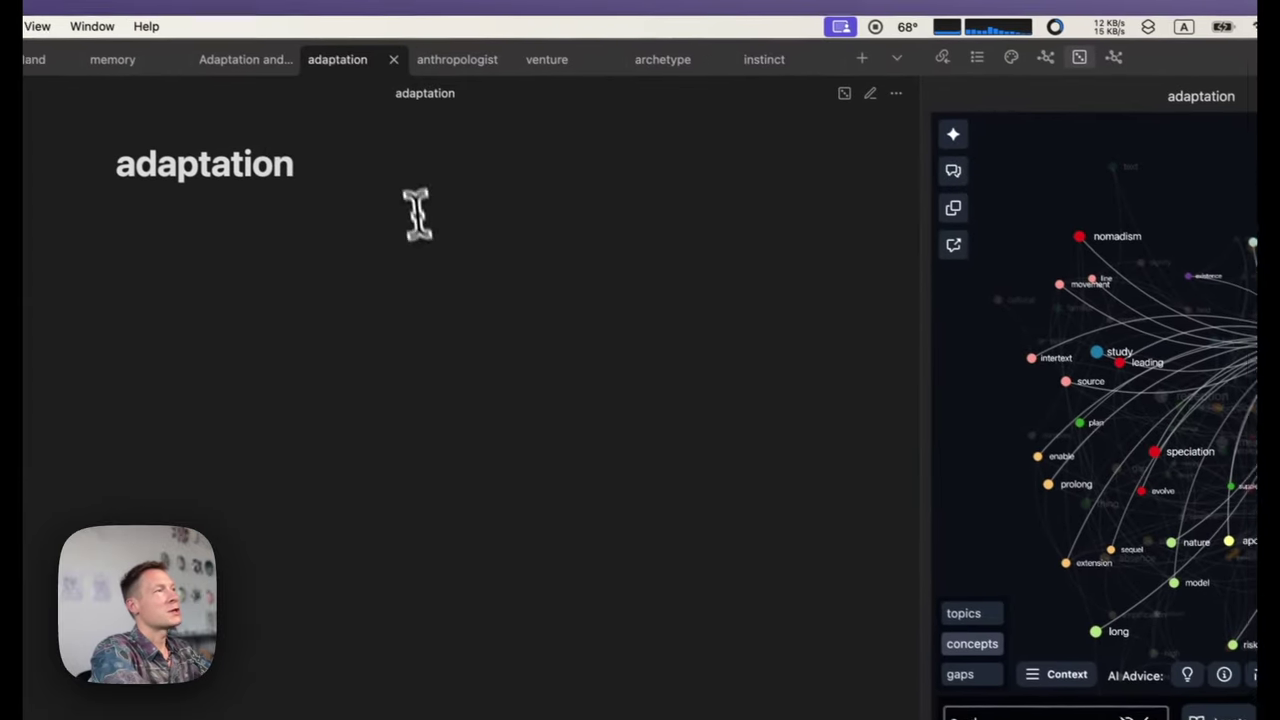
click(881, 99)
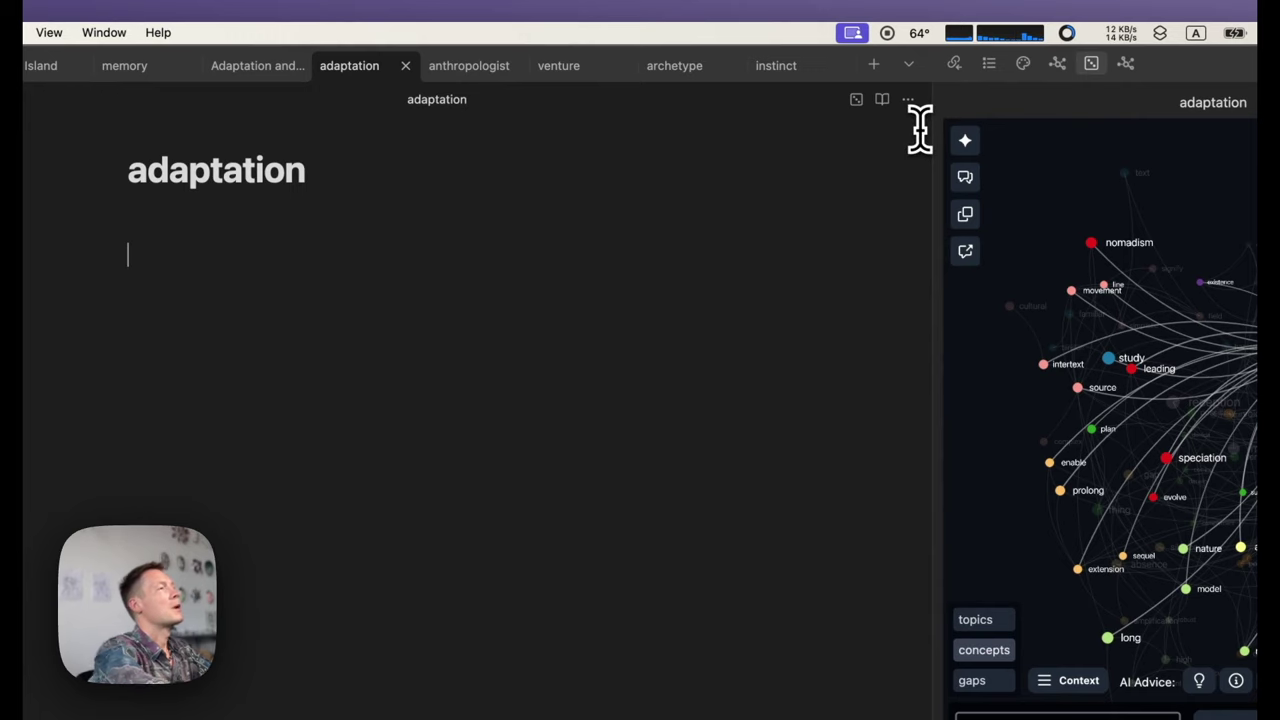
text(A)
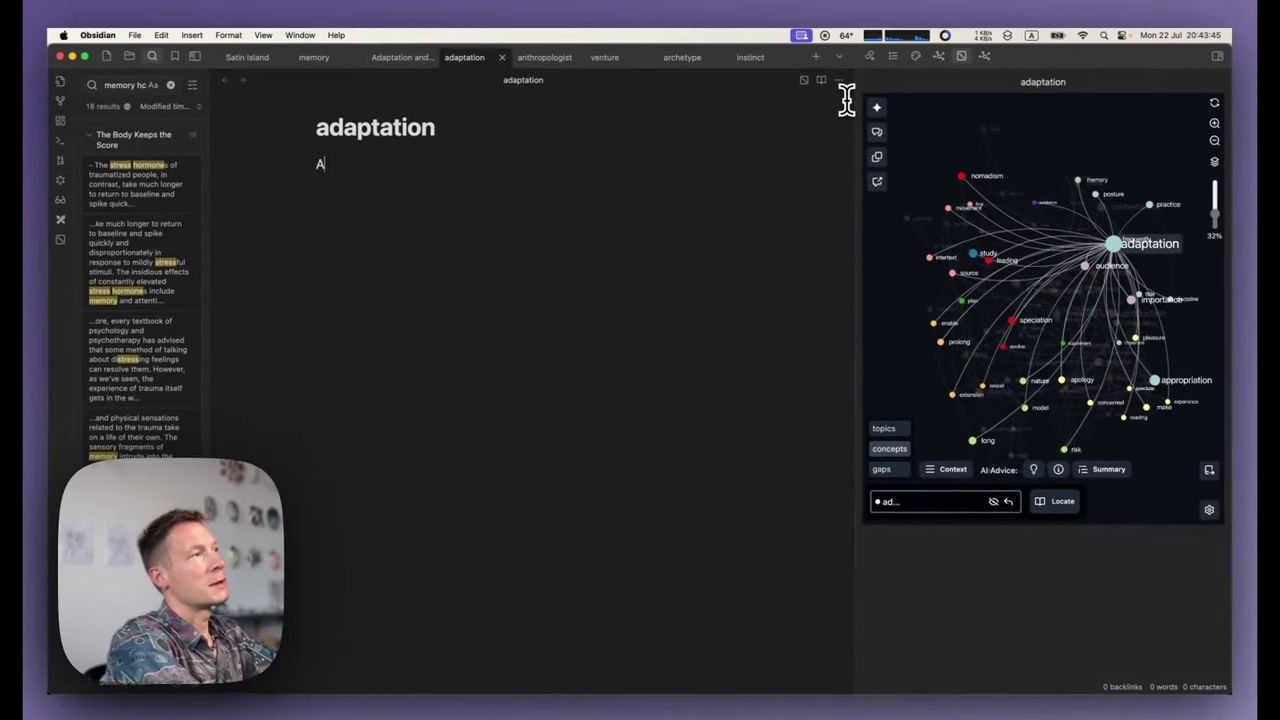
text(daptat)
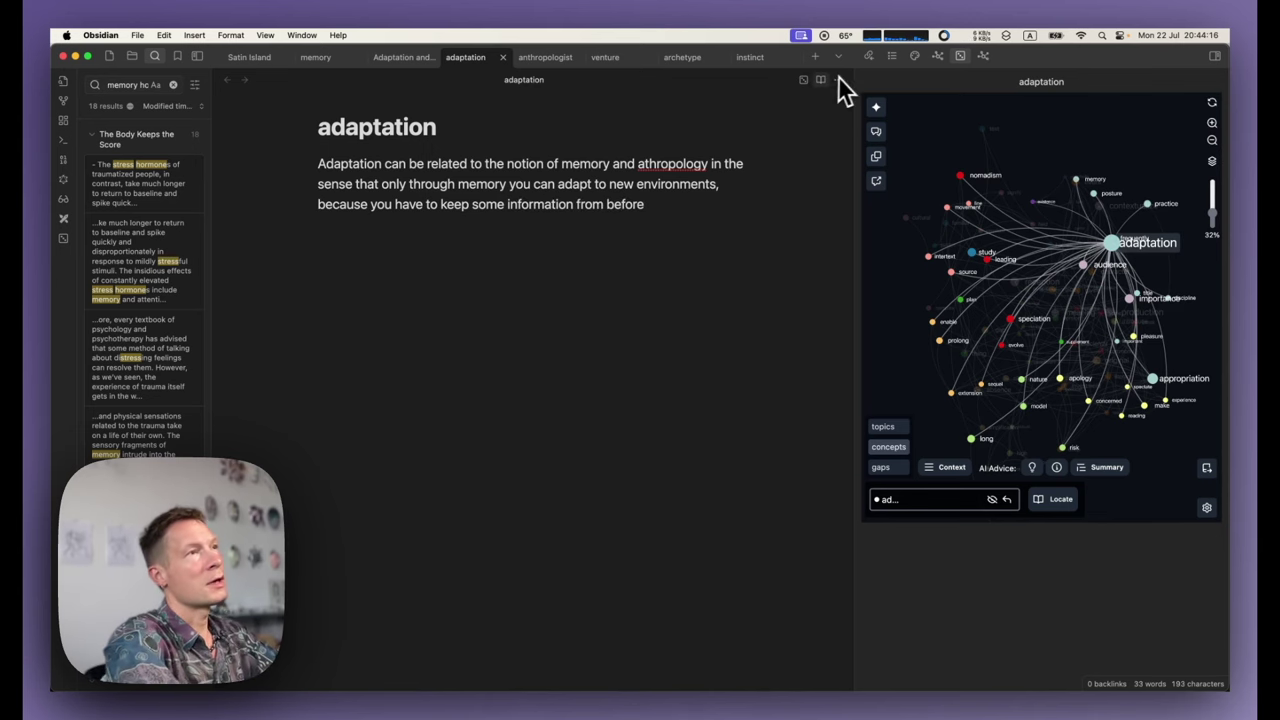
click(820, 79)
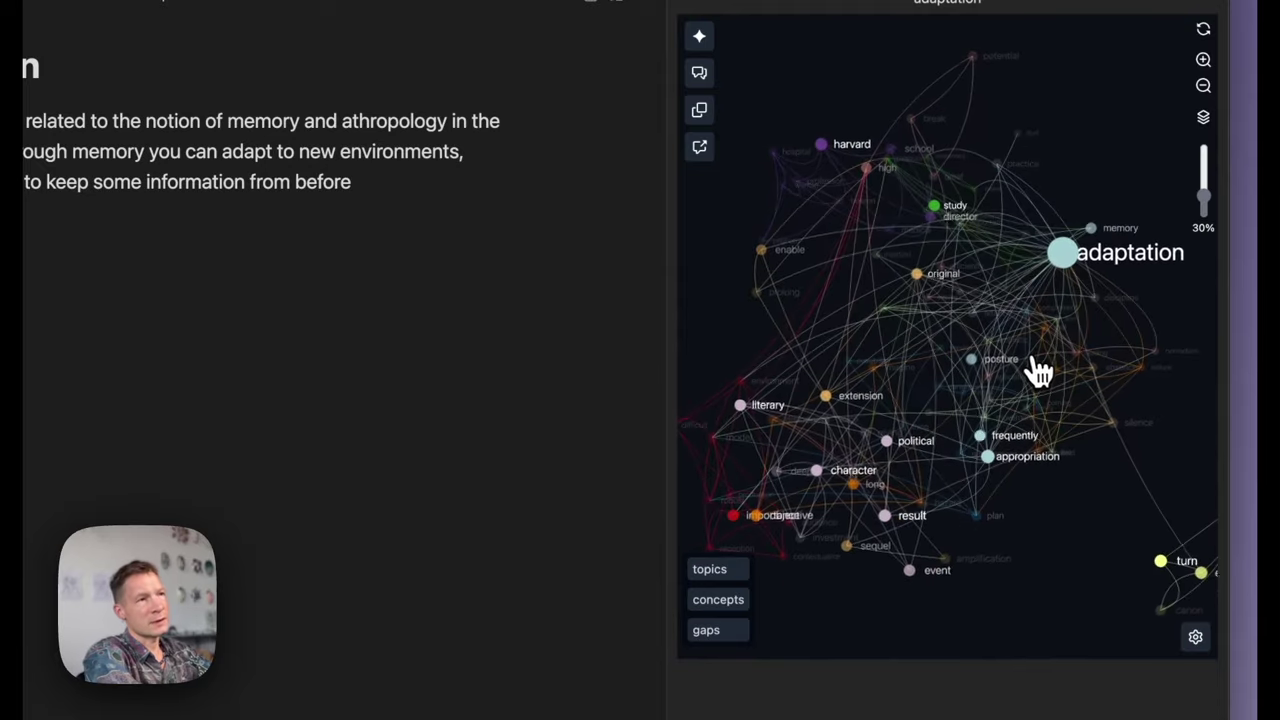
Reload the graph via Reveal Underlying and filter it to investment and political
click(1072, 265)
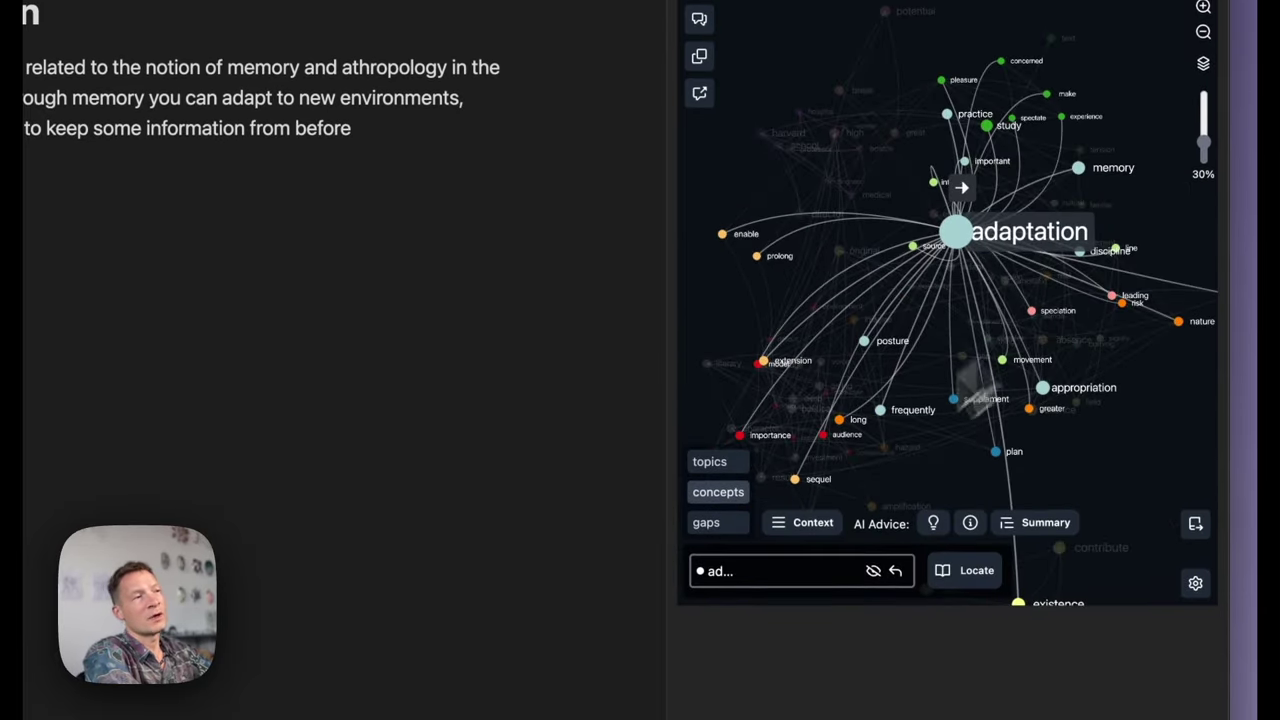
click(893, 572)
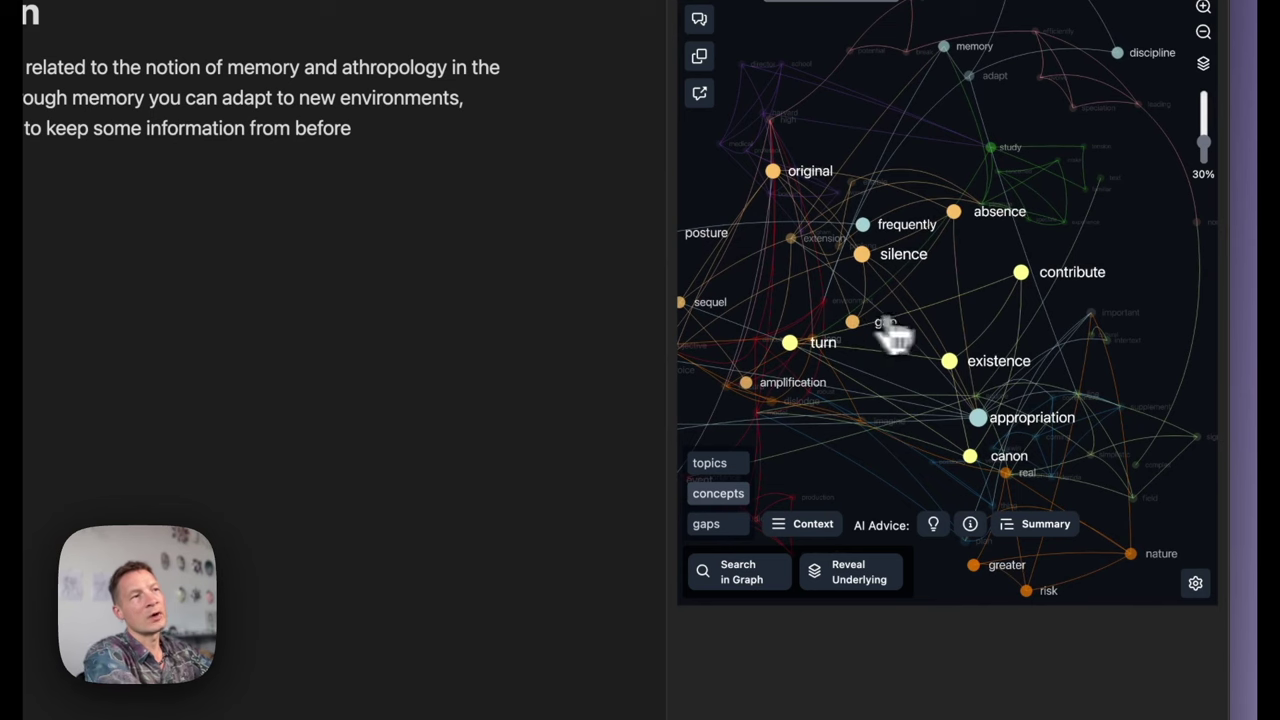
click(851, 582)
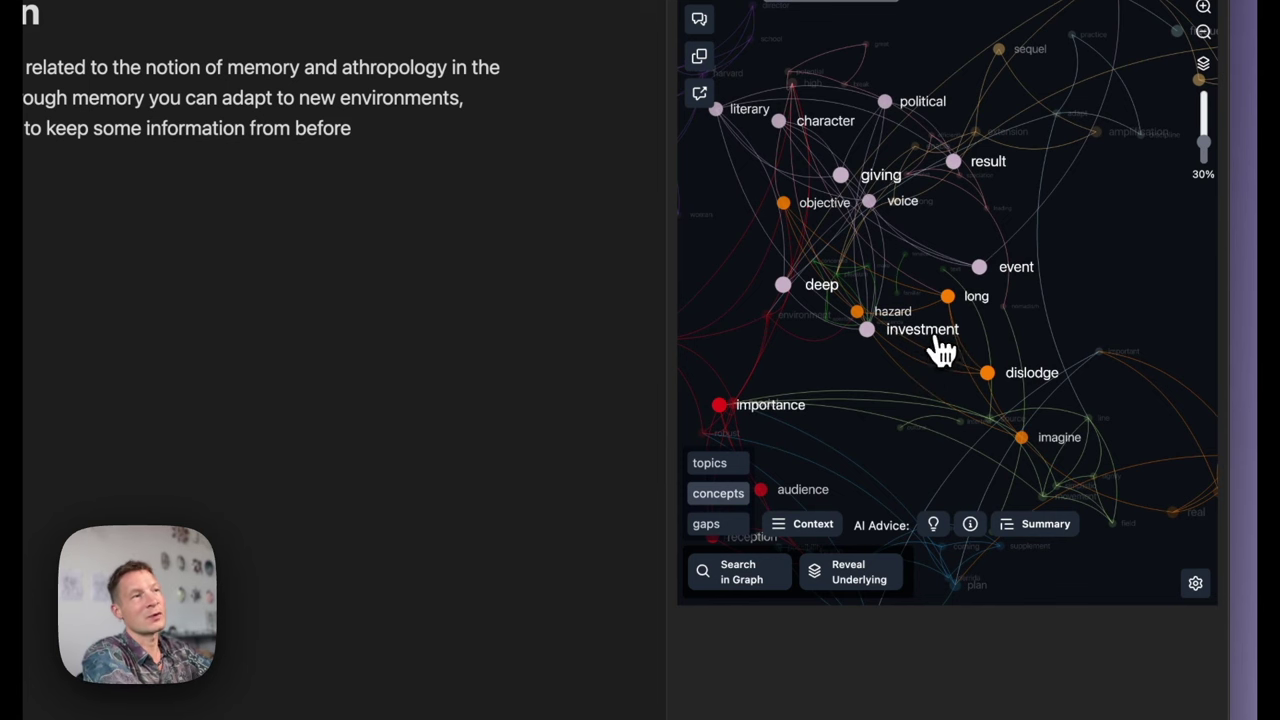
click(938, 340)
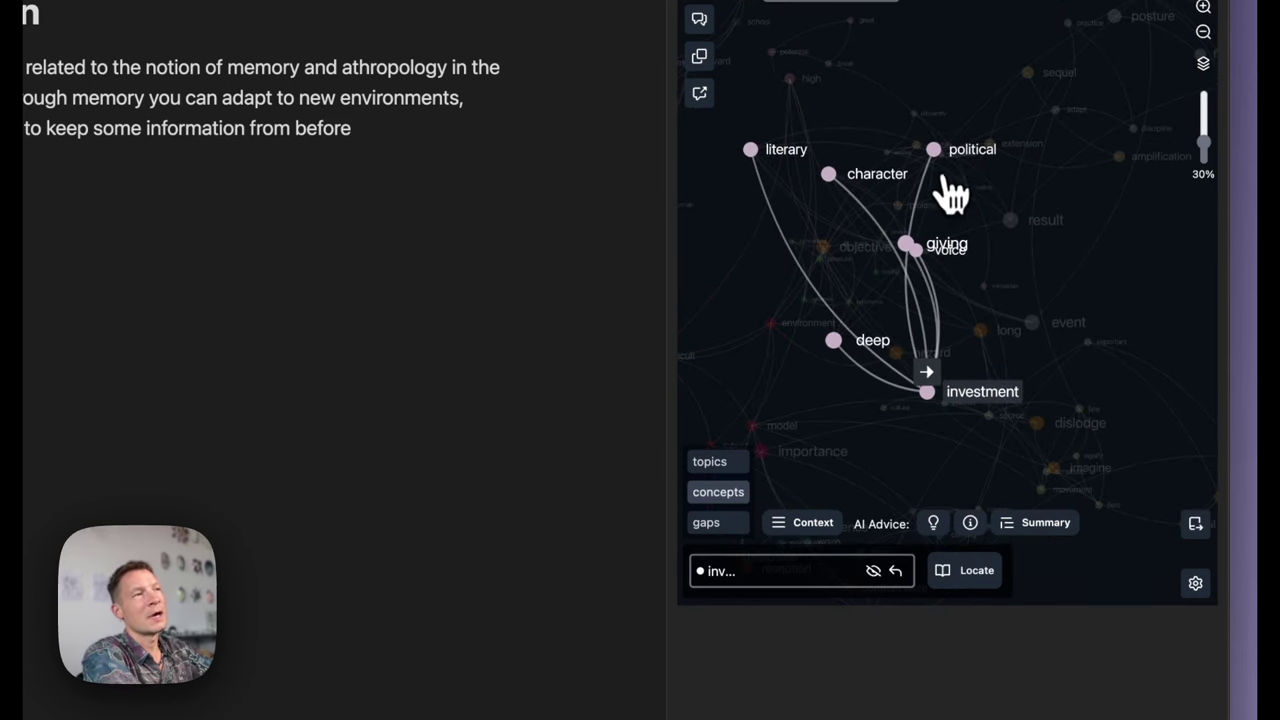
click(962, 160)
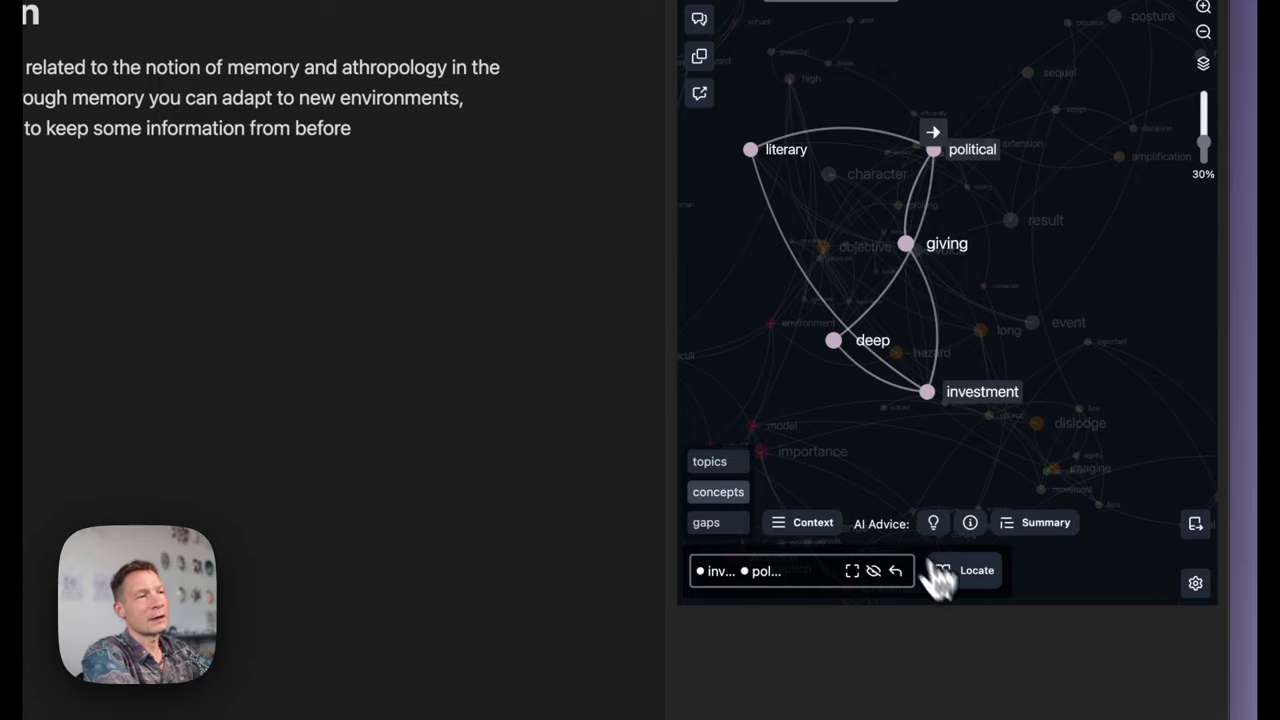
Open the Context popup to read passages where investment and political co-occur
click(803, 524)
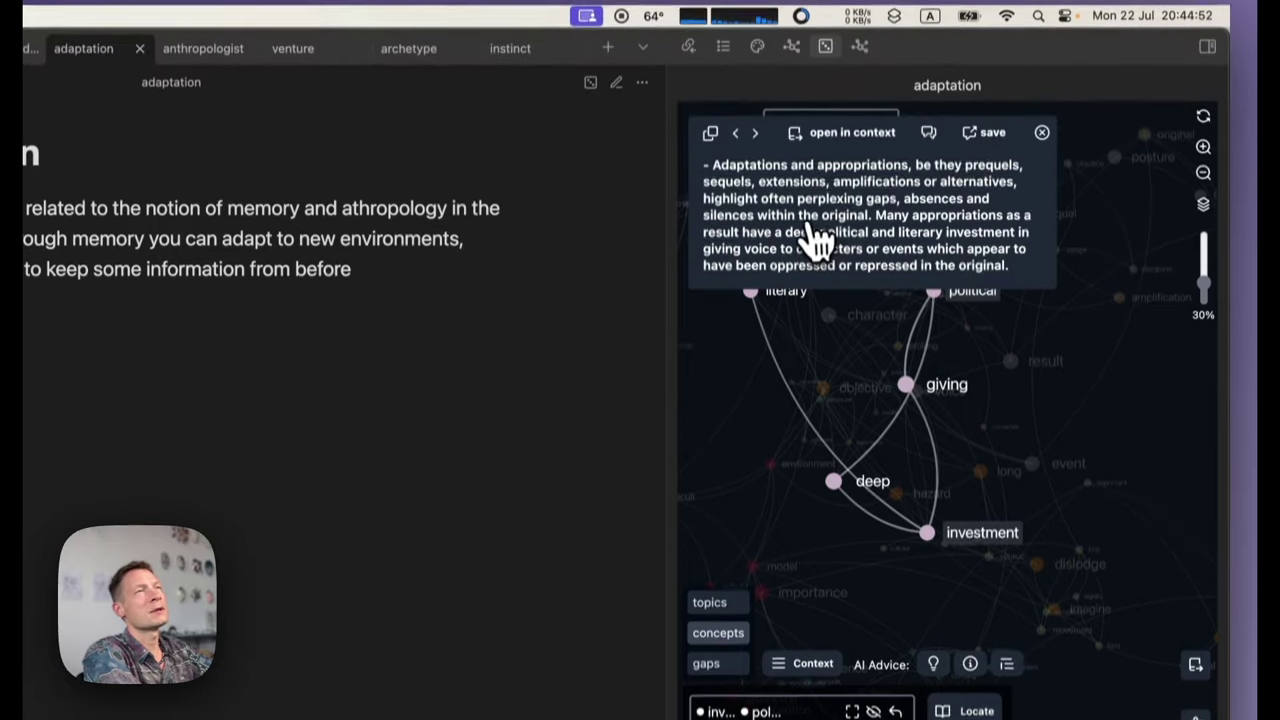
scroll(815, 100, down, 1)
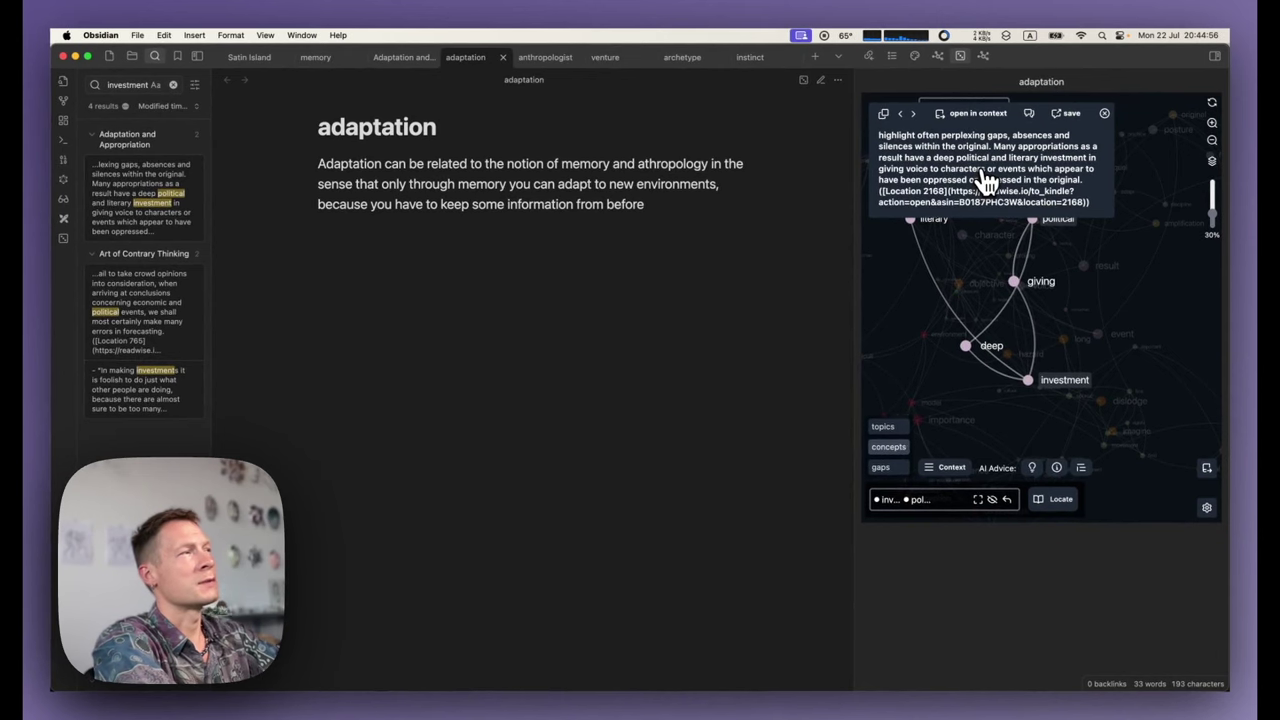
scroll(985, 180, up, 1)
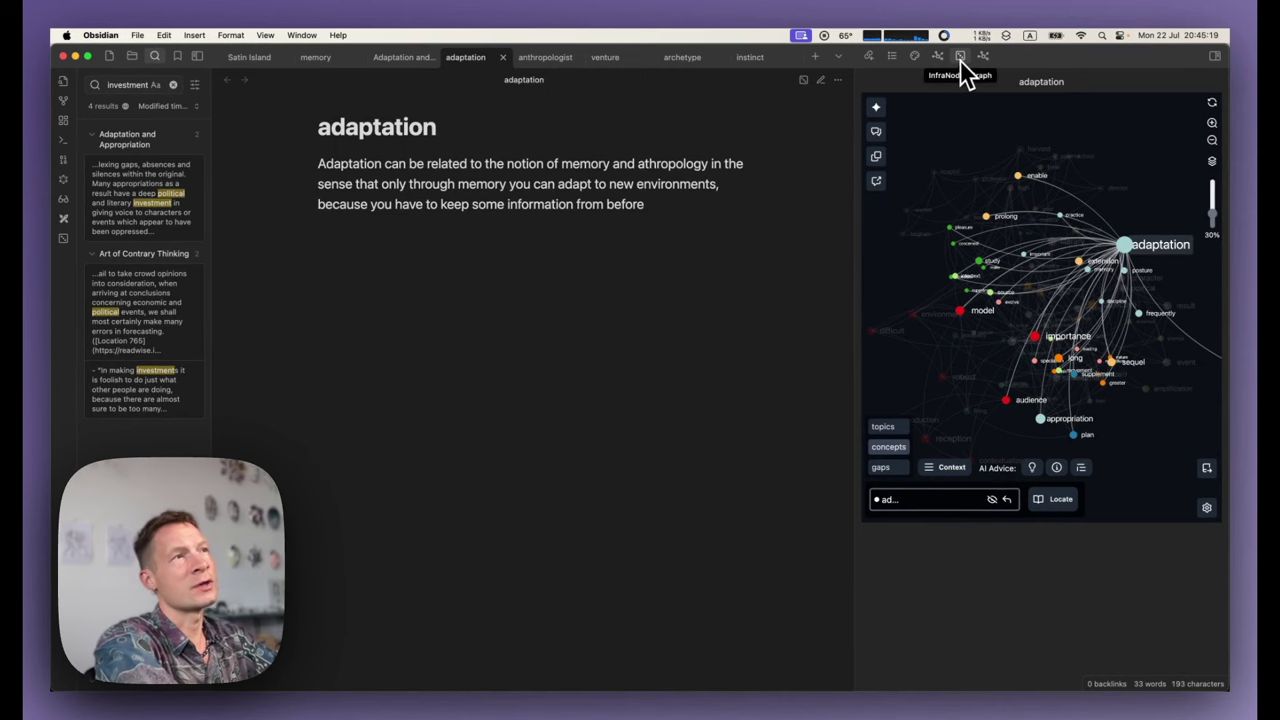
Rank vault notes by HITS authority and hub in Graph Analysis, led by ideas and desire
click(976, 59)
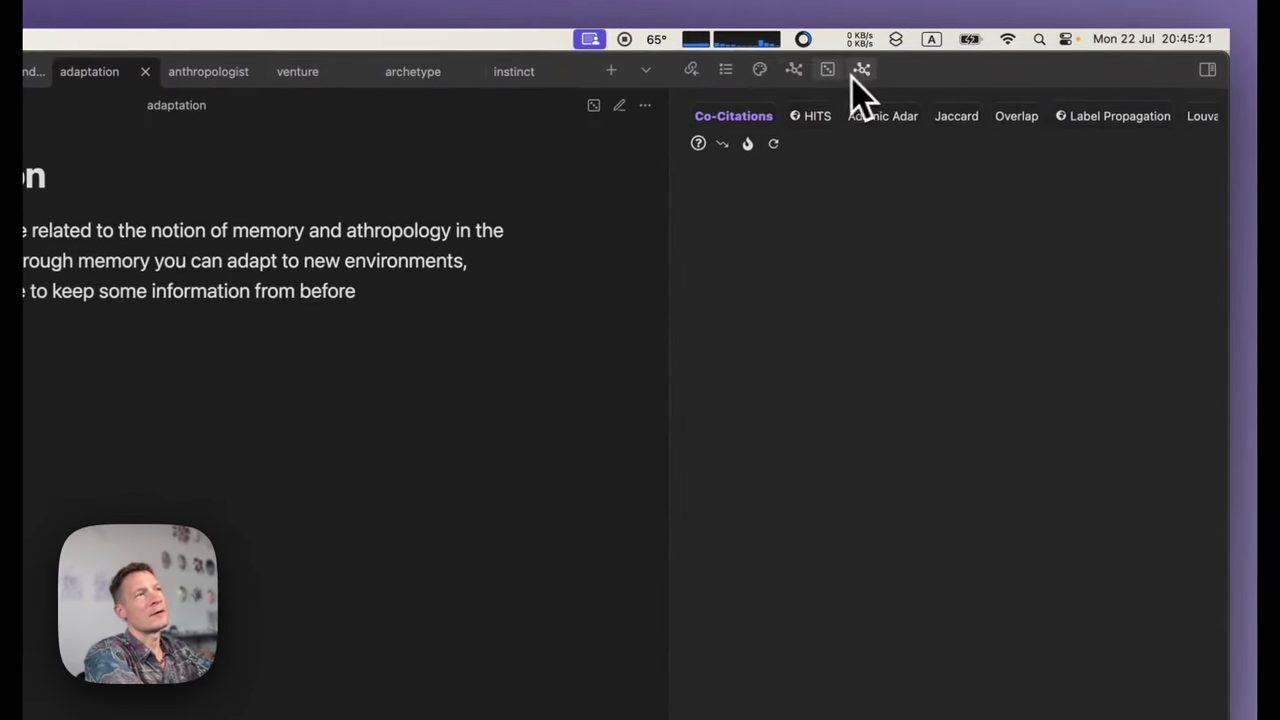
click(818, 117)
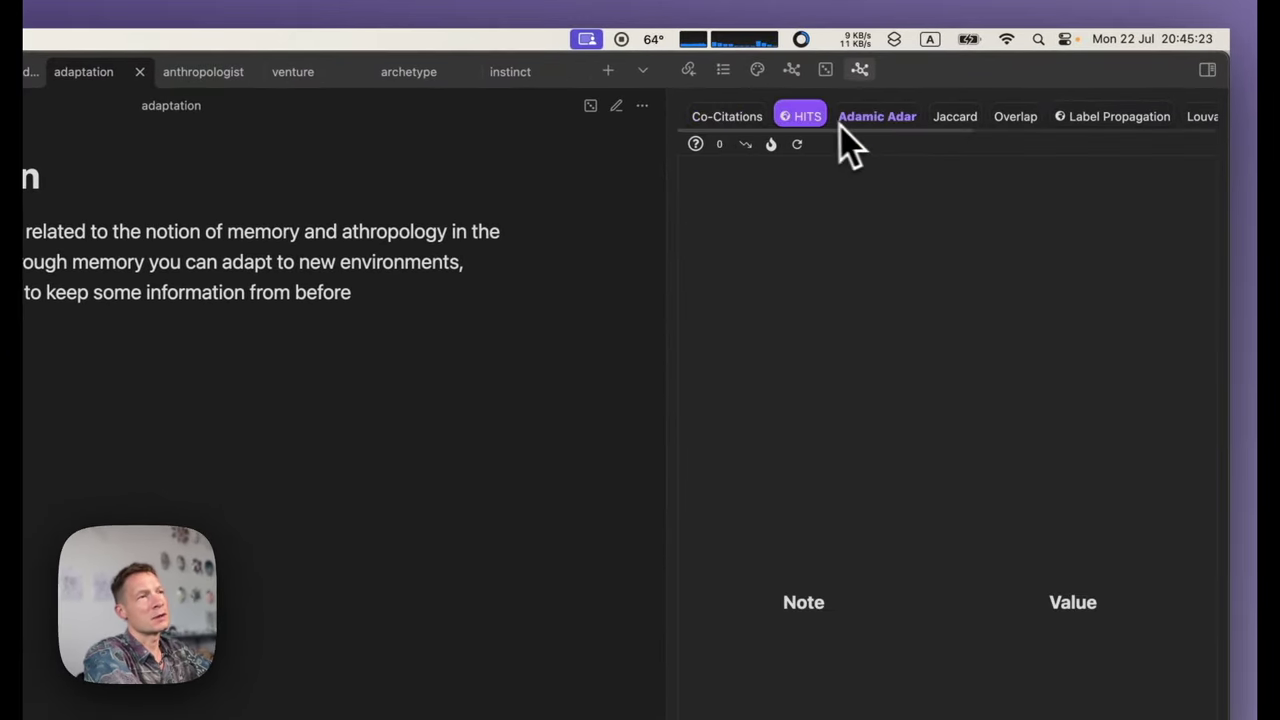
scroll(794, 443, down, 5)
scroll(800, 471, up, 5)
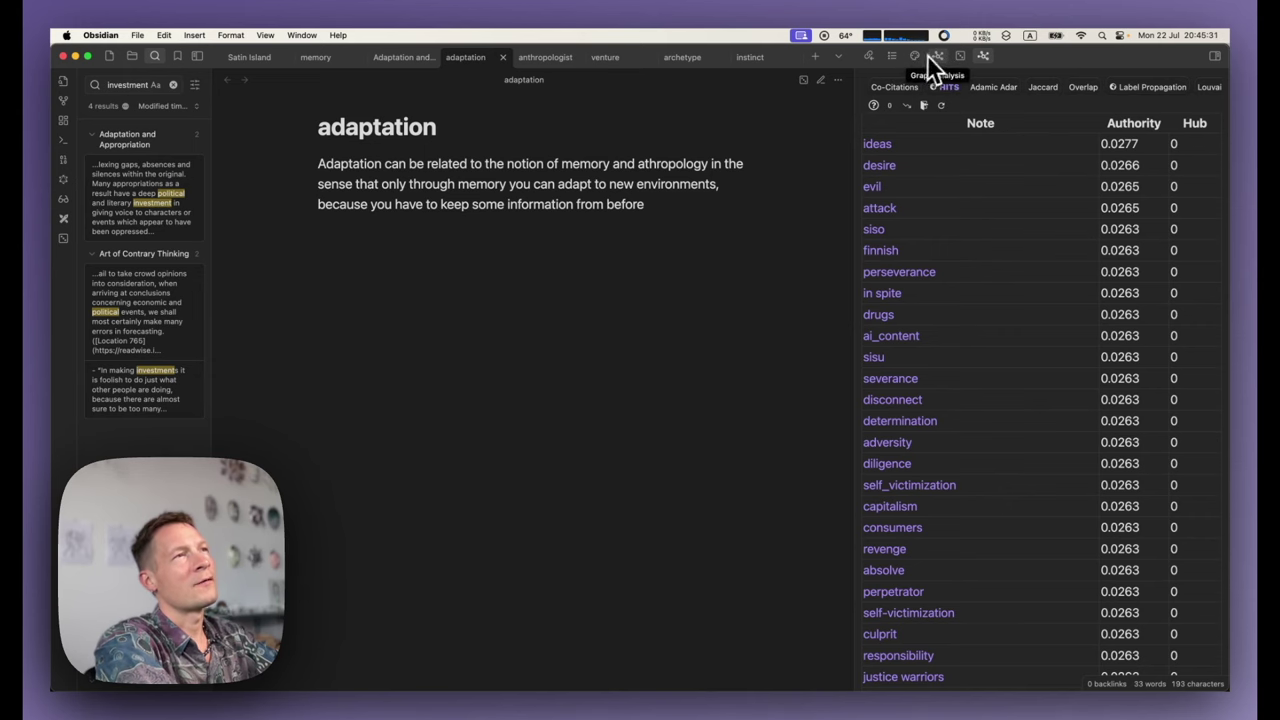
Reset the graph analysis to co-citations and open the adaptation note in a Juggl graph
click(937, 55)
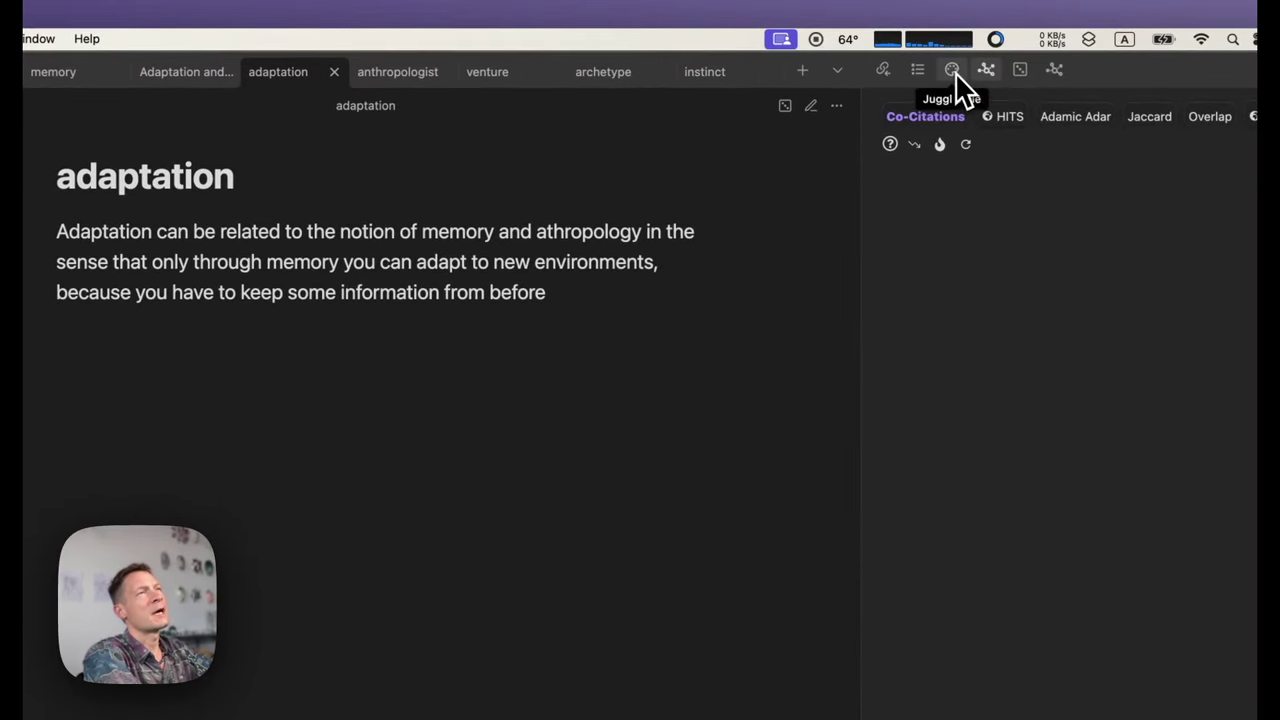
click(953, 70)
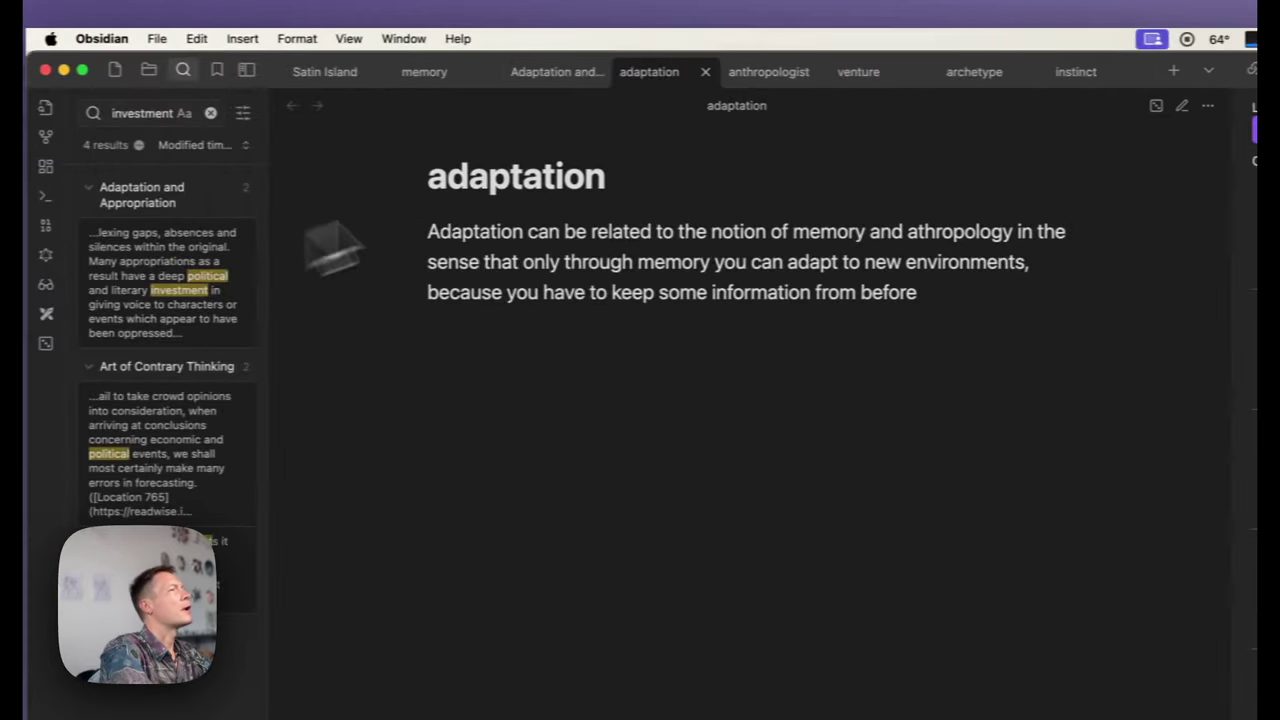
click(1208, 105)
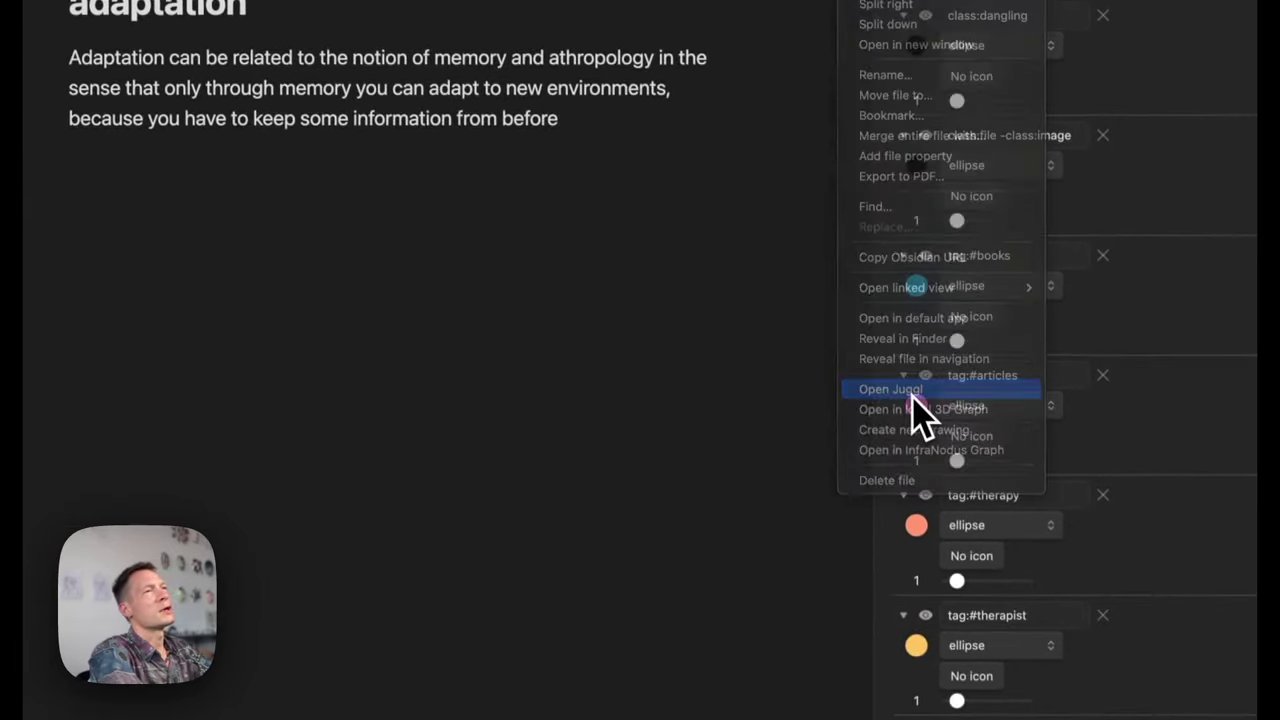
click(913, 392)
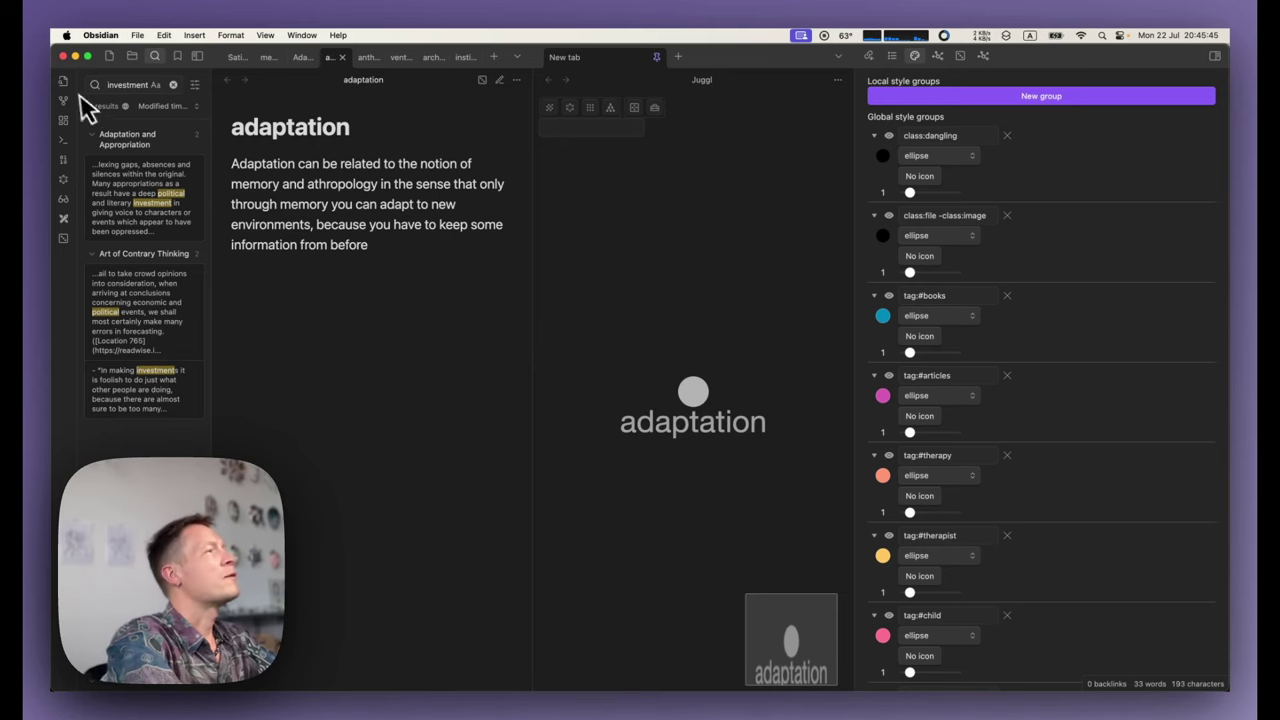
In the file tree, collapse Readwise and open EightOS Strategies from Research › Body
click(131, 55)
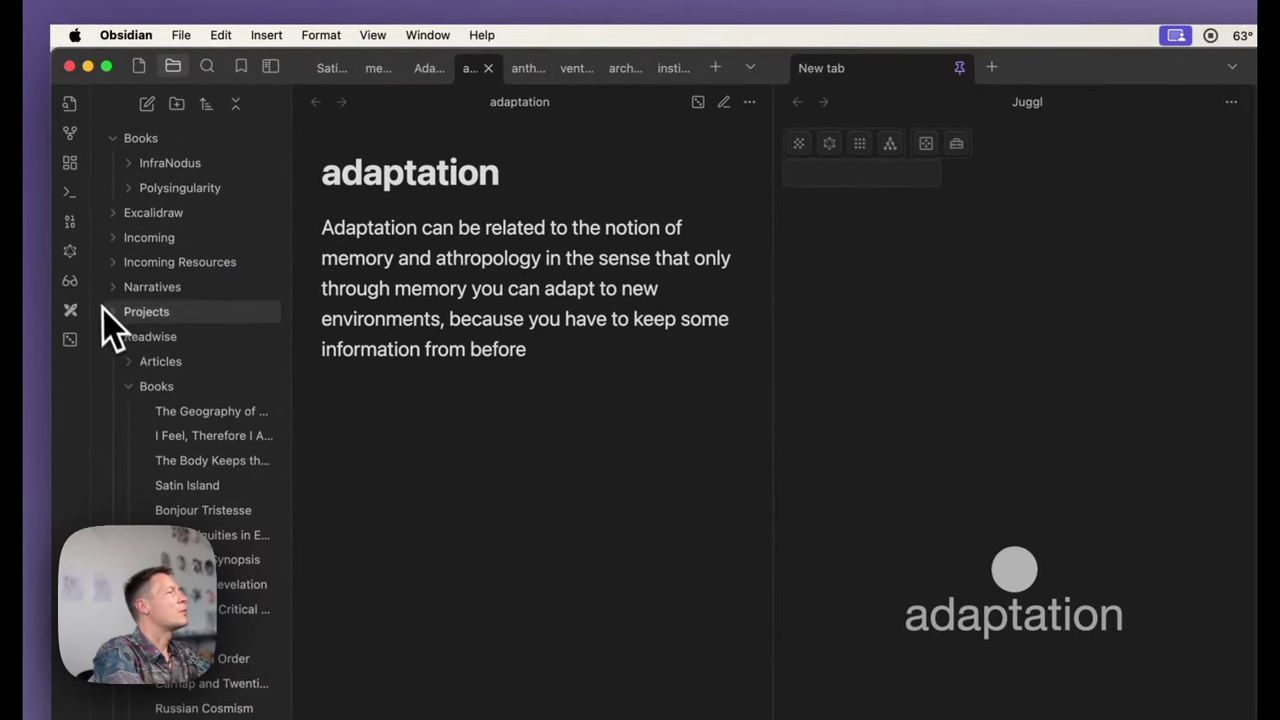
click(113, 336)
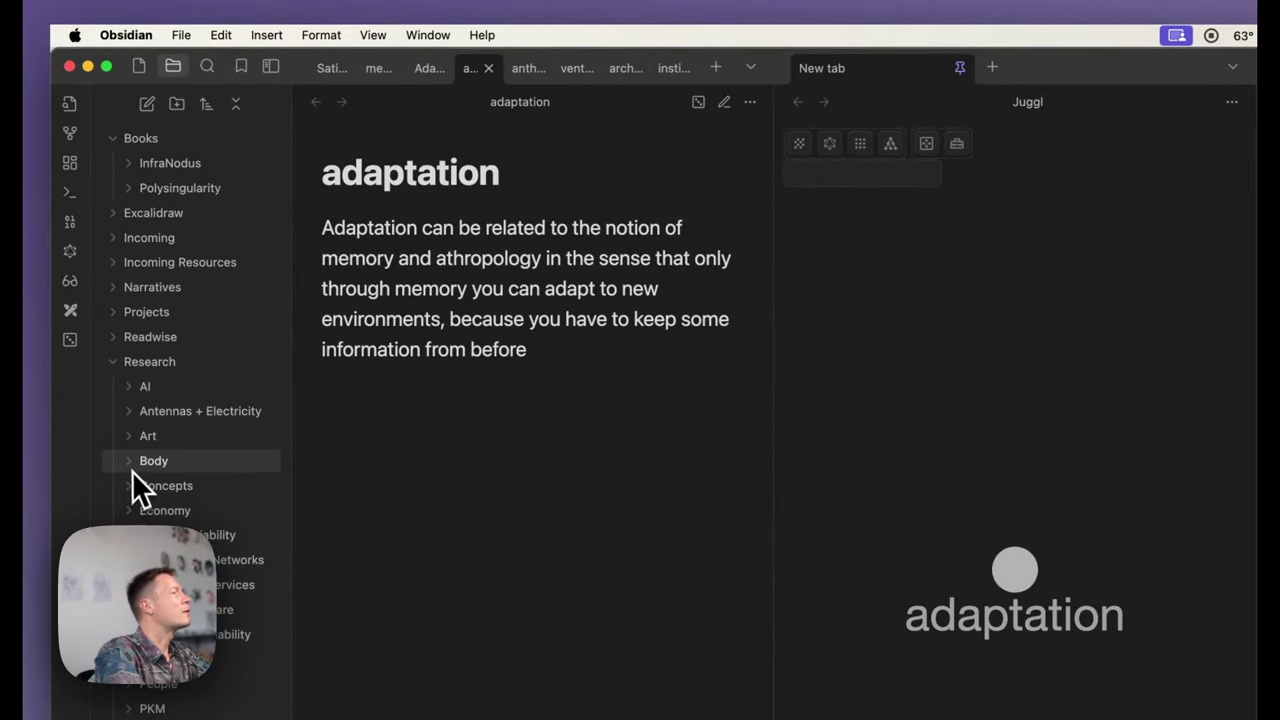
click(165, 488)
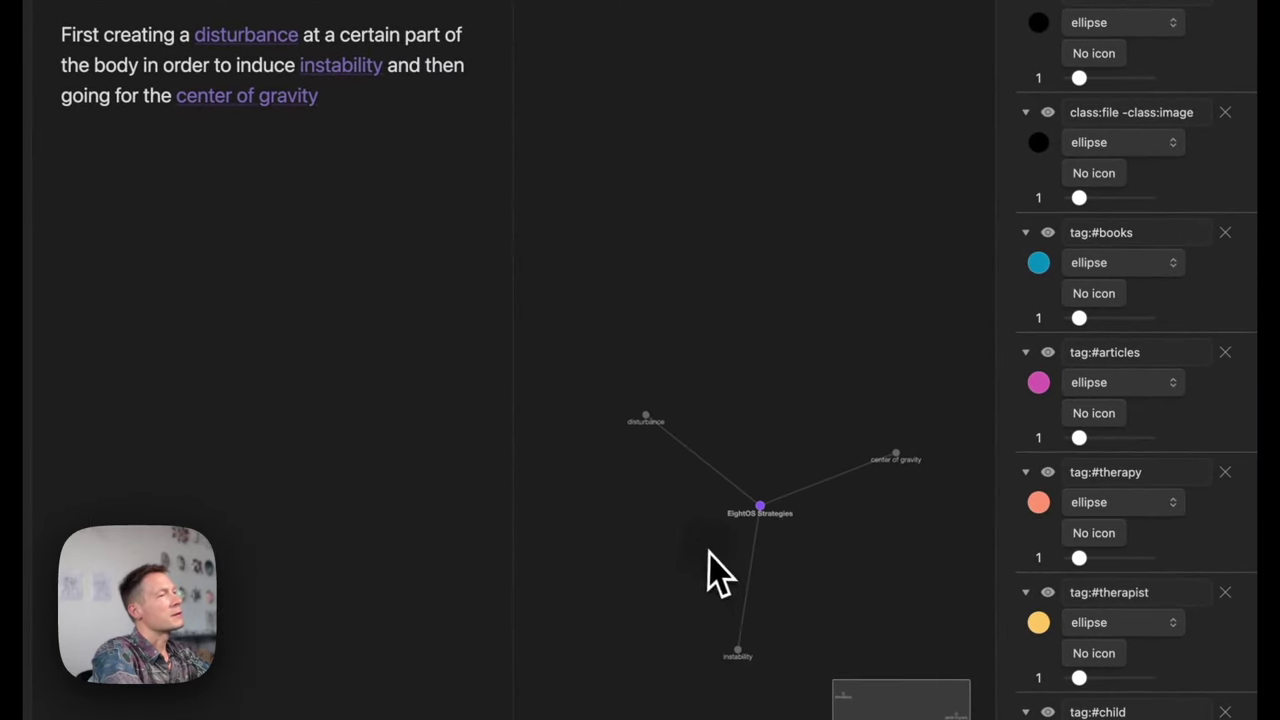
scroll(715, 530, up, 5)
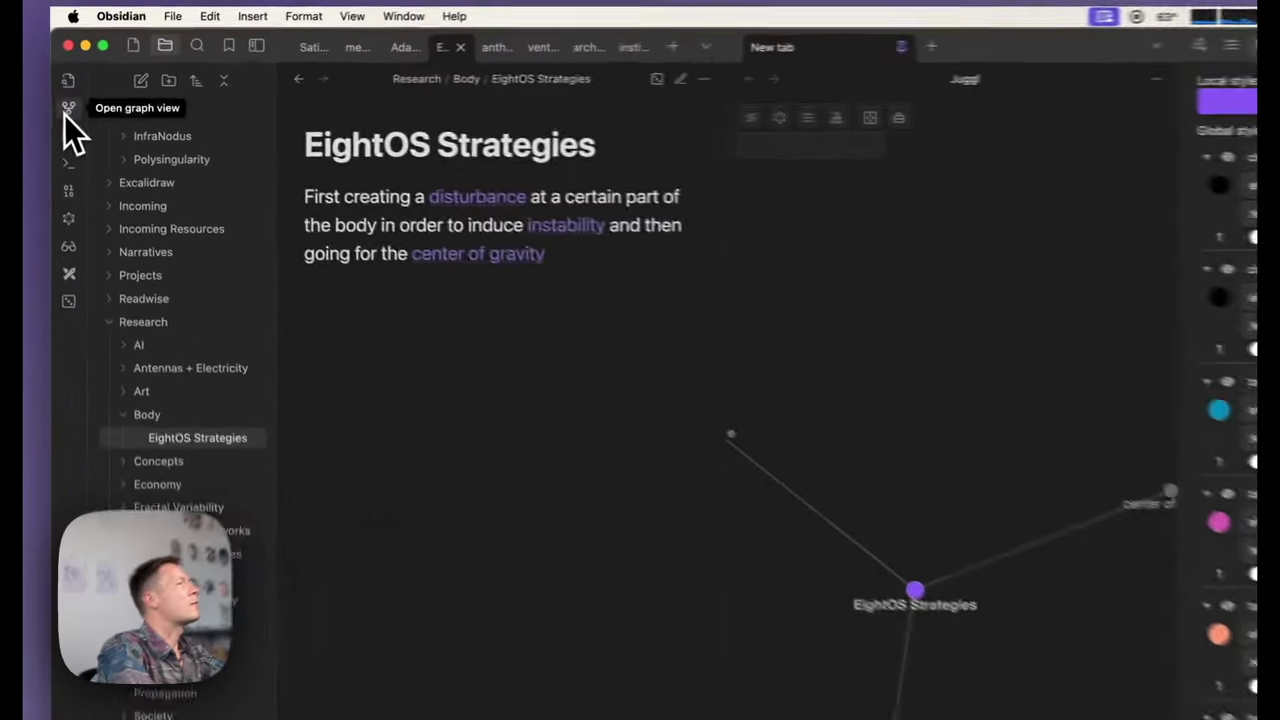
Glance at the vault-wide graph, then reopen EightOS Strategies from Research › Body
click(62, 101)
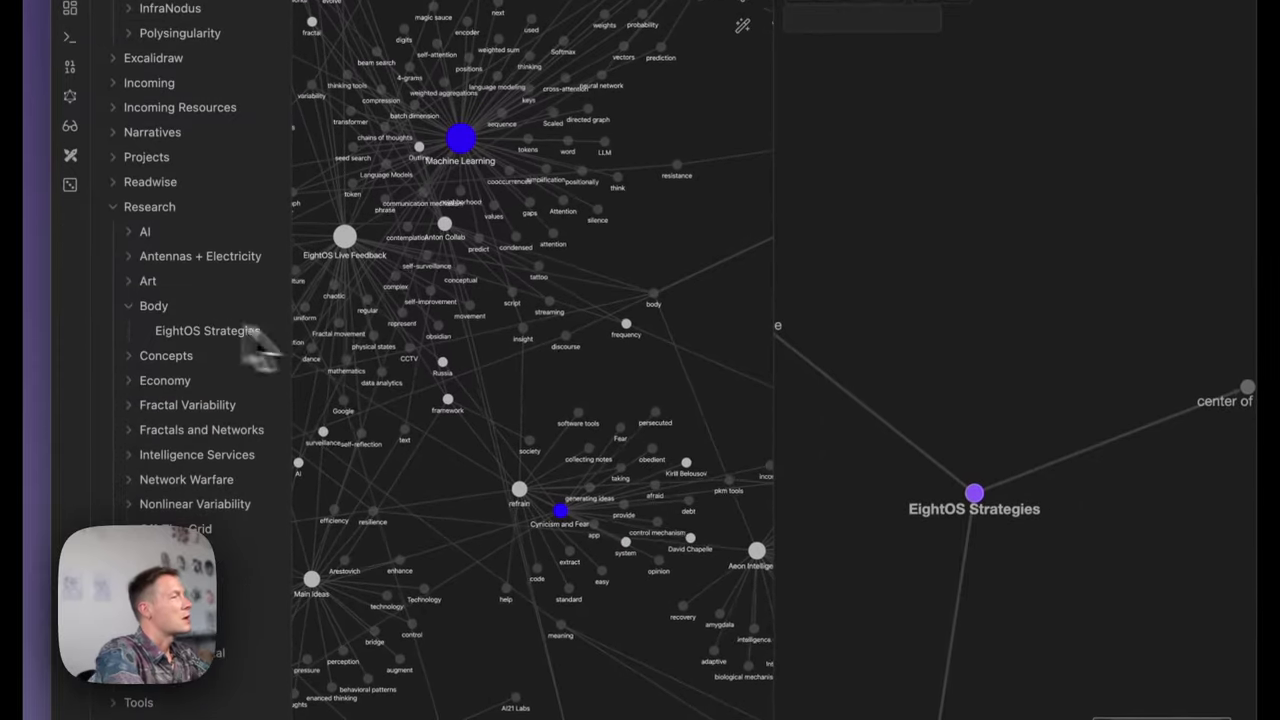
scroll(508, 410, down, 2)
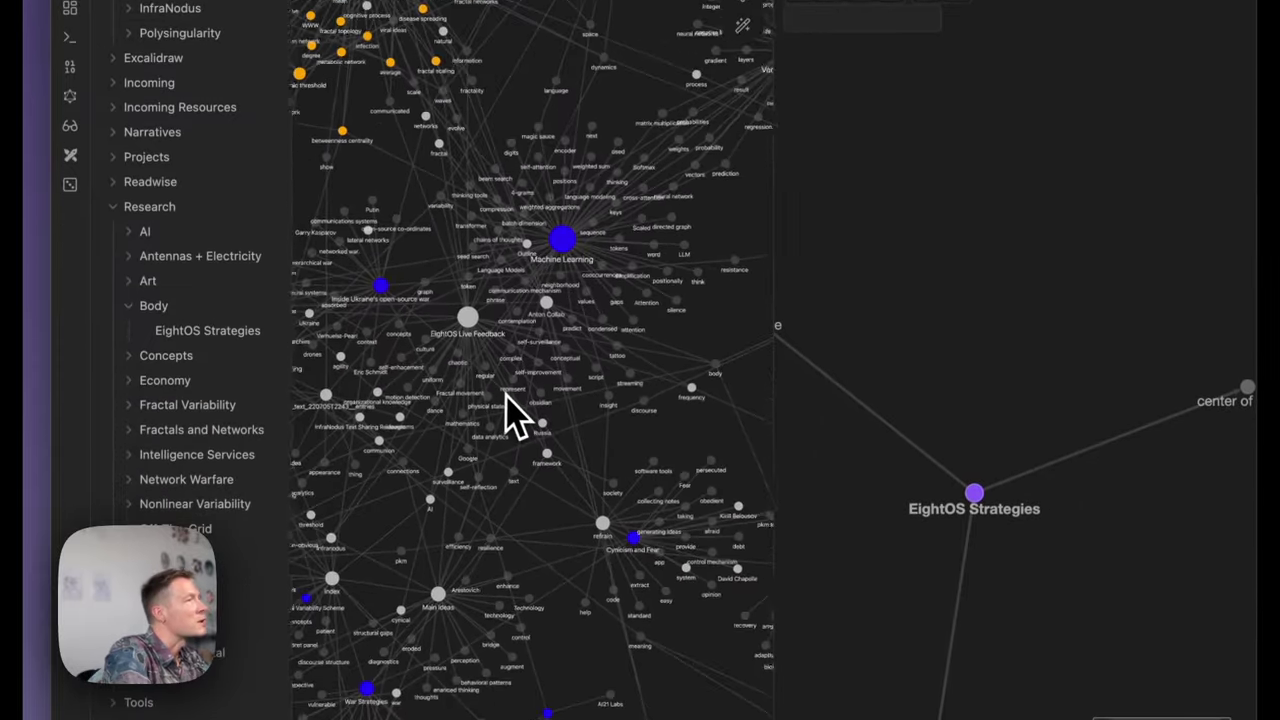
scroll(506, 395, down, 5)
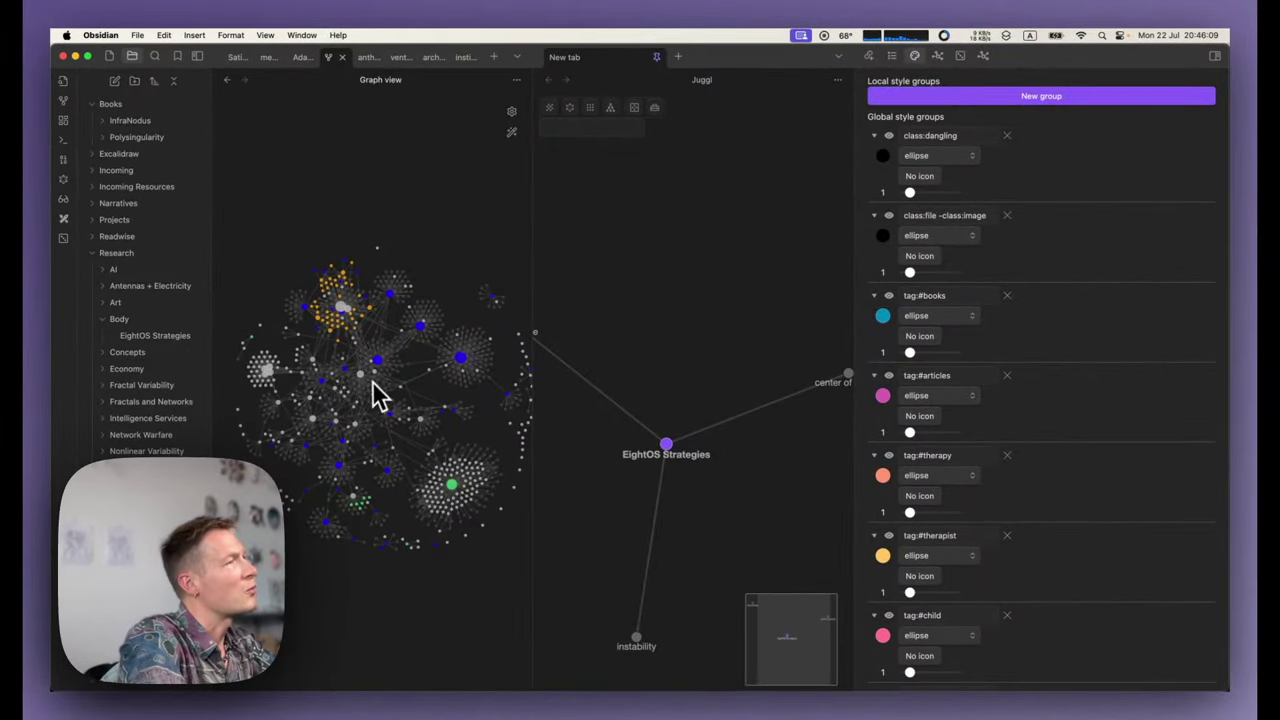
scroll(375, 395, up, 5)
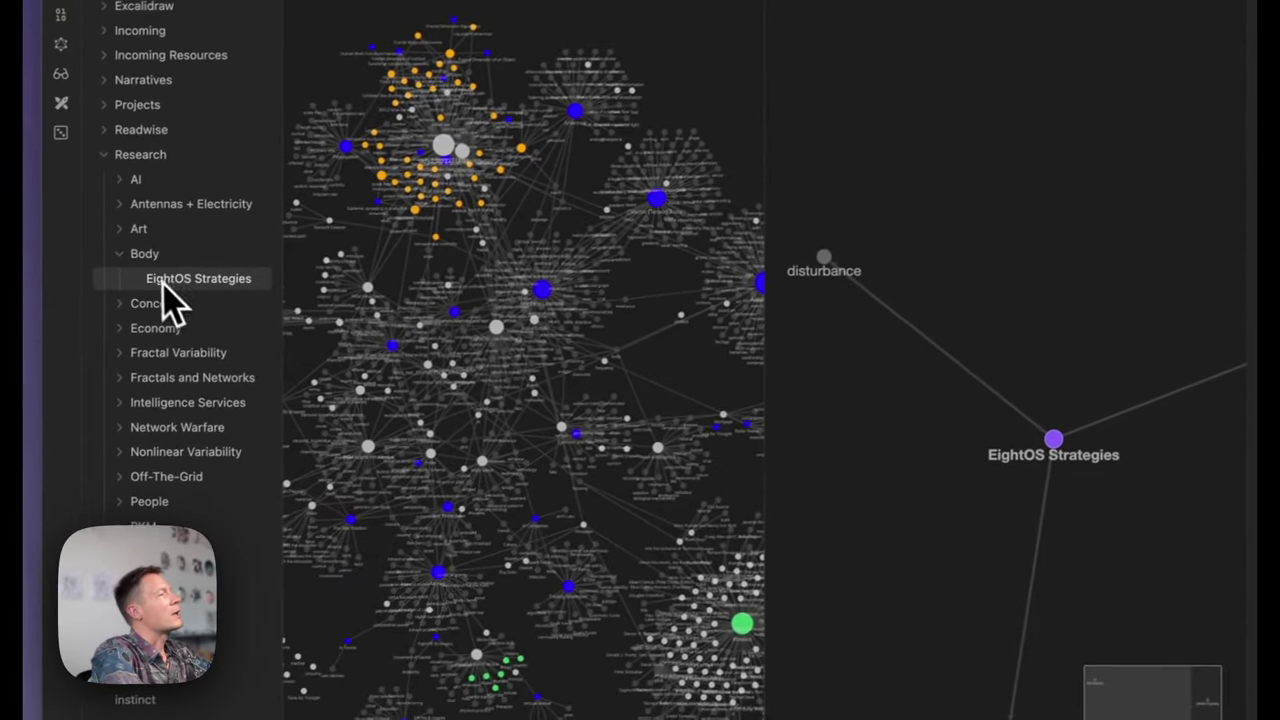
click(40, 336)
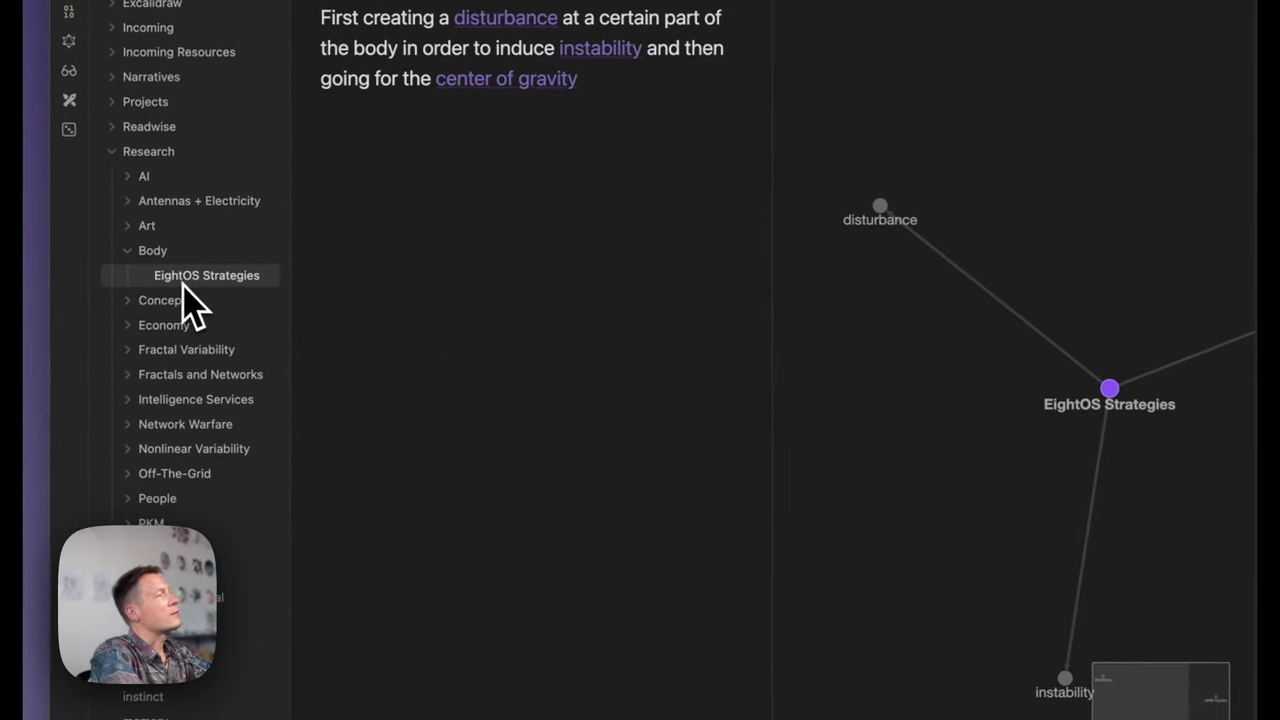
Open EightOS Strategies as an InfraNodus graph and briefly focus on [[disturbance]]
right_click(184, 285)
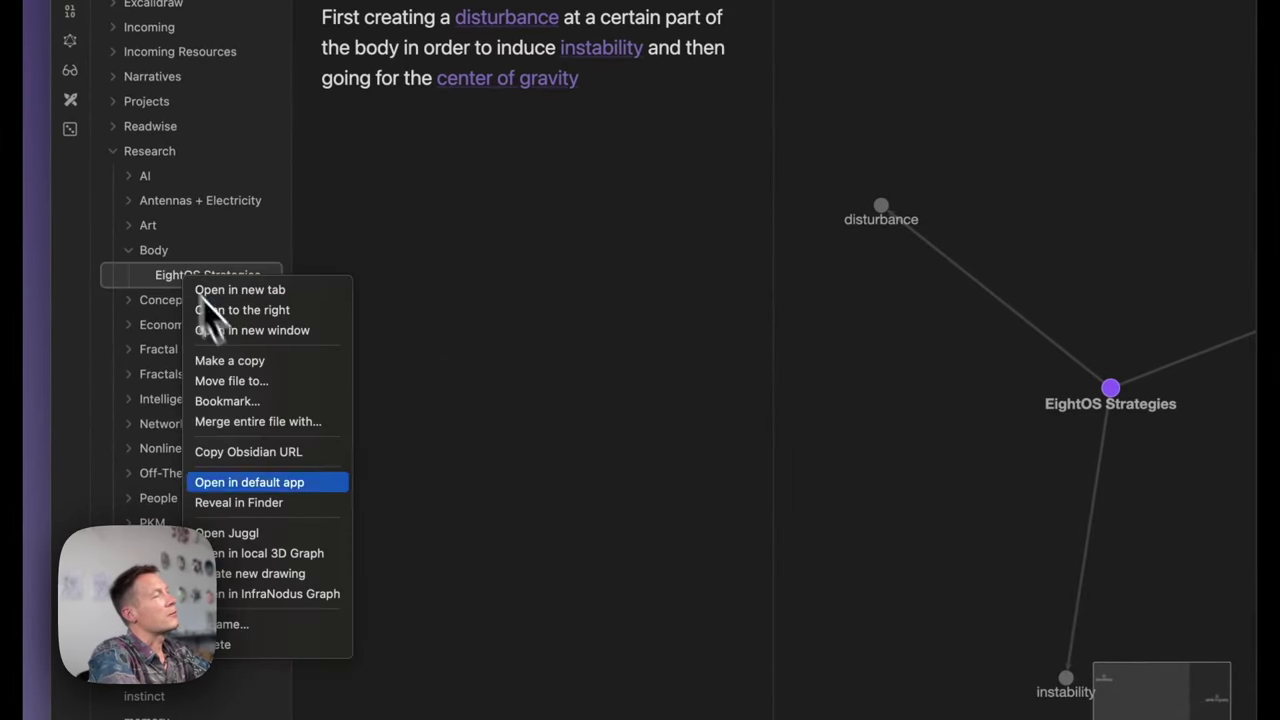
click(258, 595)
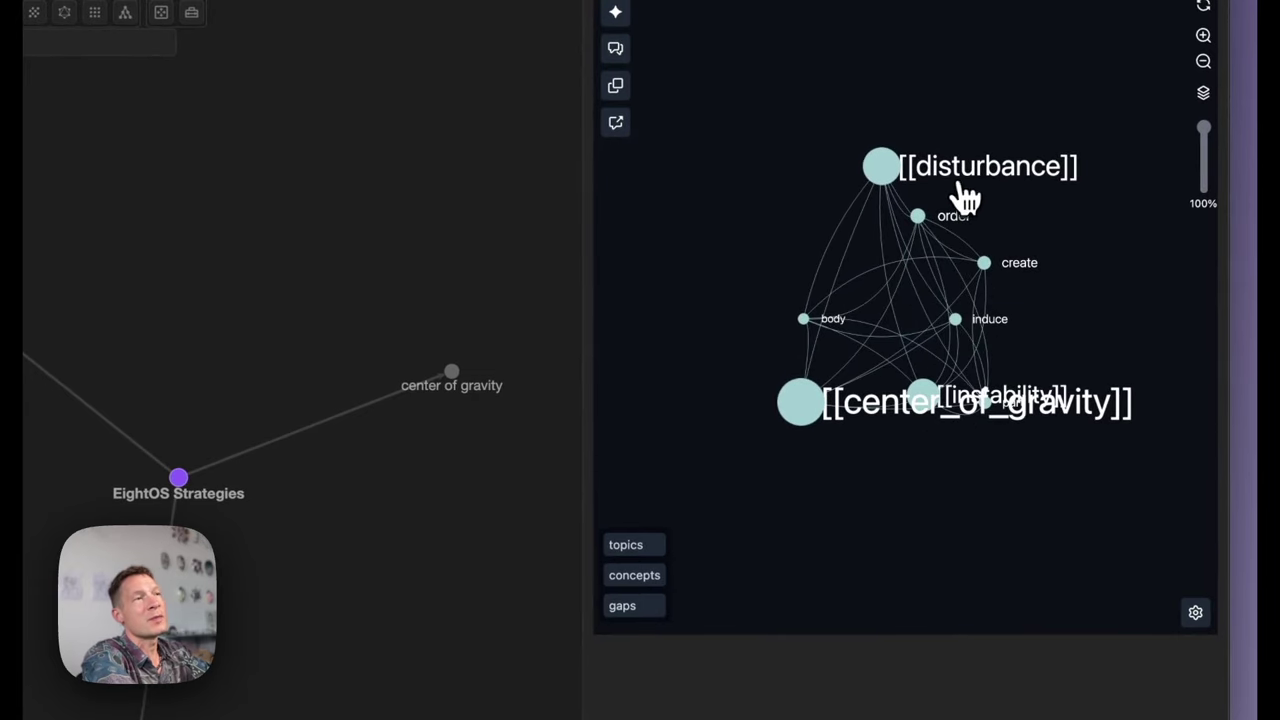
click(965, 184)
click(965, 195)
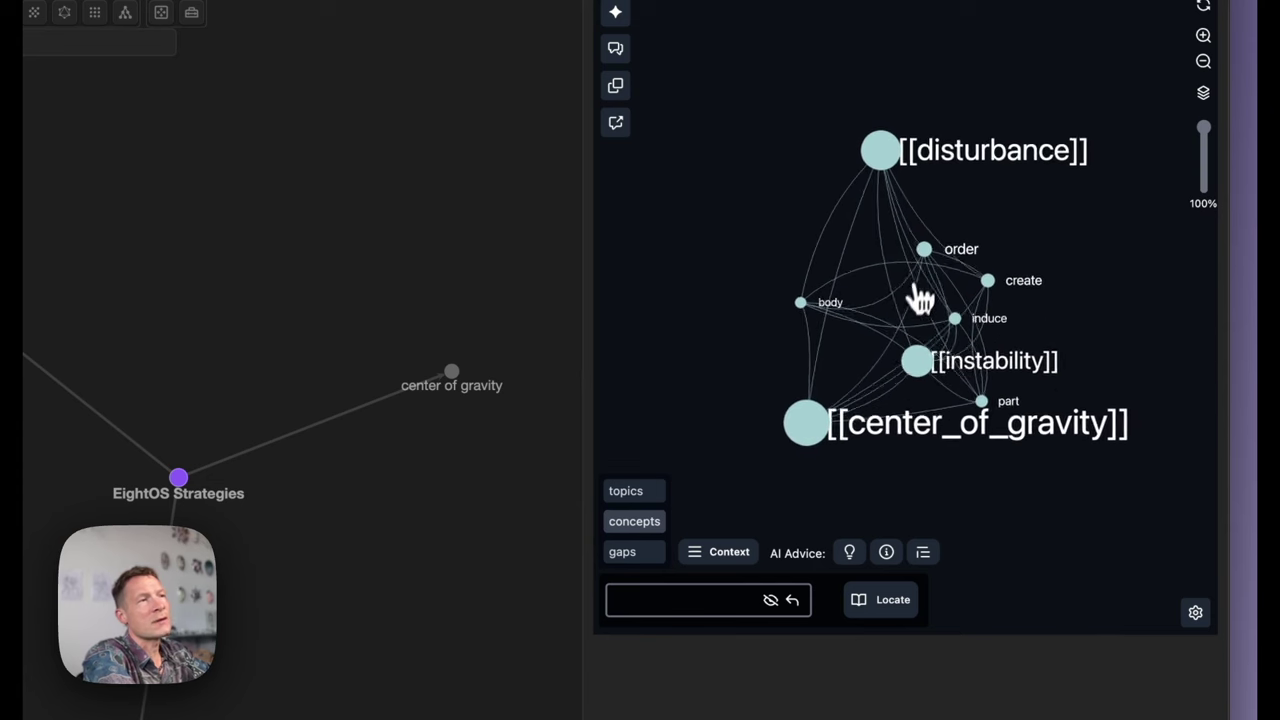
Focus on body and [[instability]], show their linking statement in context, then drop body
click(803, 310)
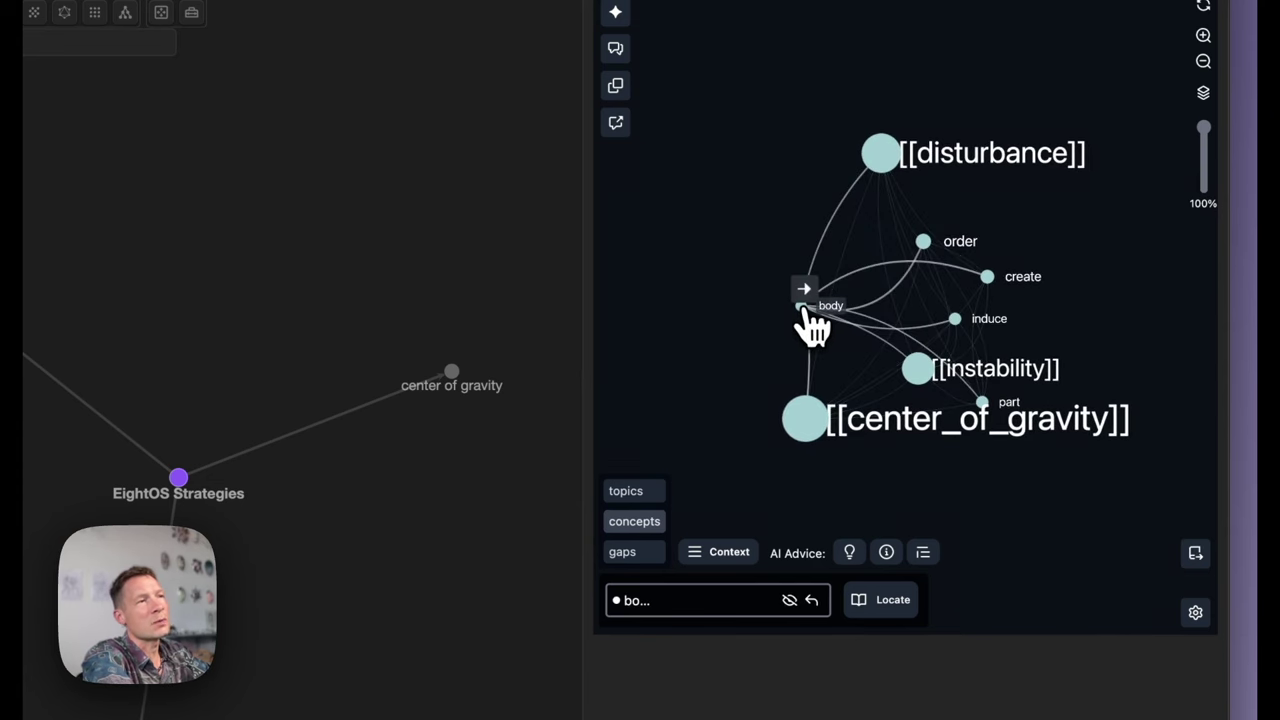
click(916, 382)
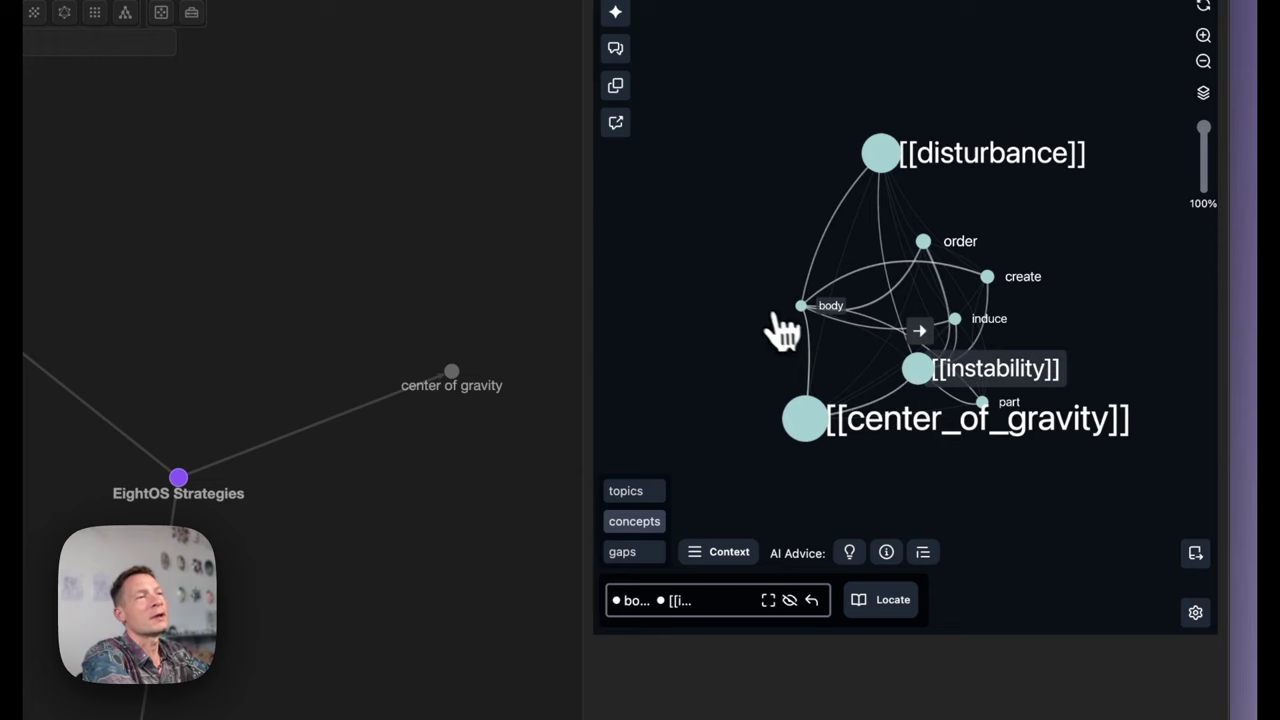
click(728, 554)
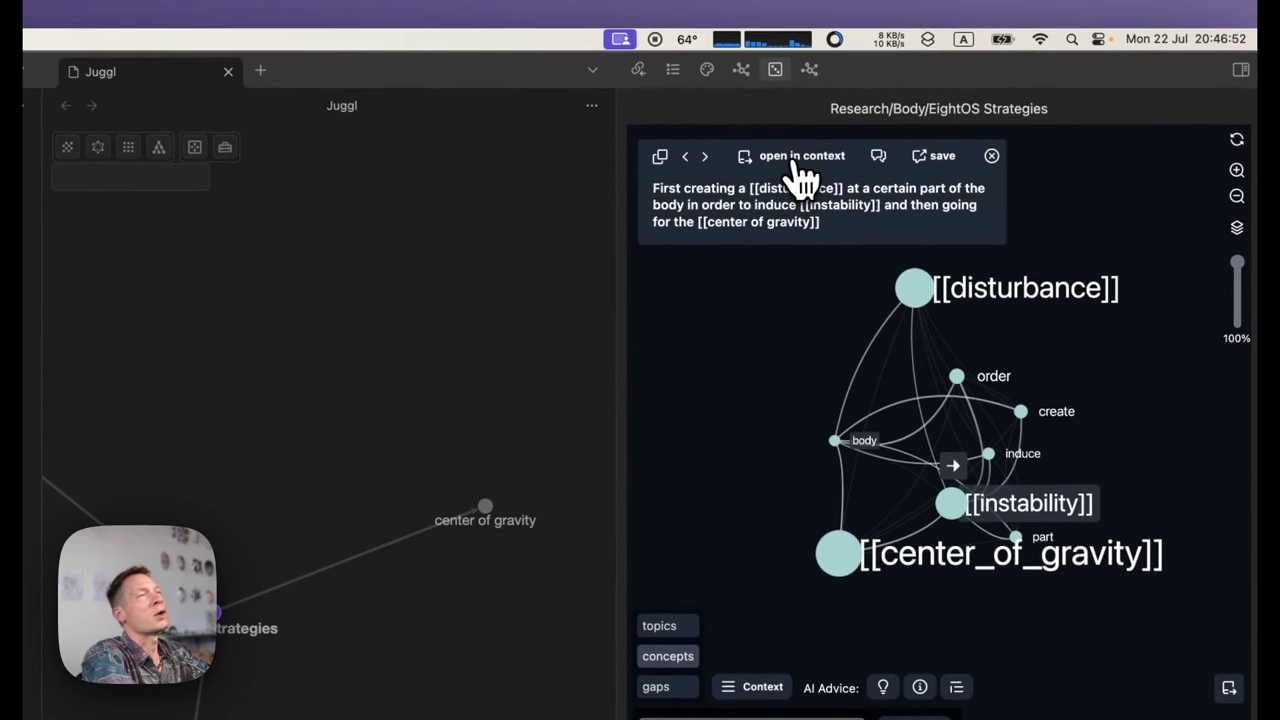
click(800, 174)
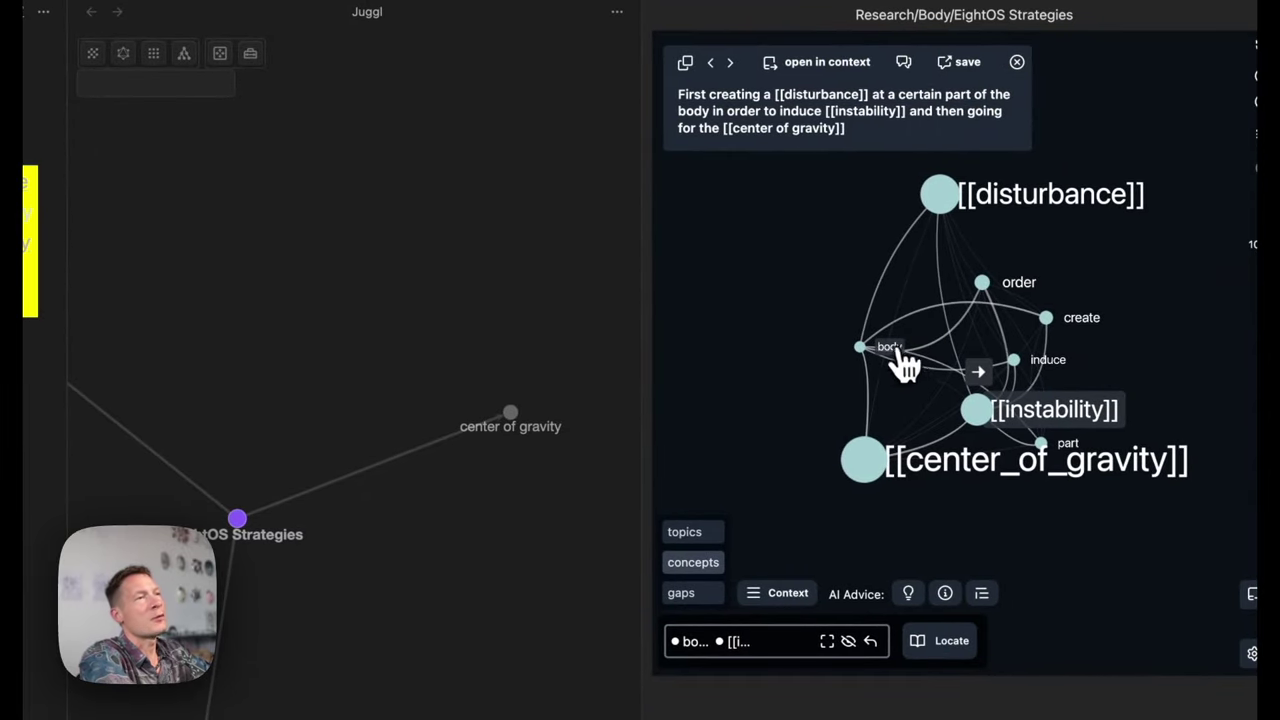
click(895, 352)
Navigate the InfraNodus graph to the body note, clear its focus, and list the main topics
click(862, 330)
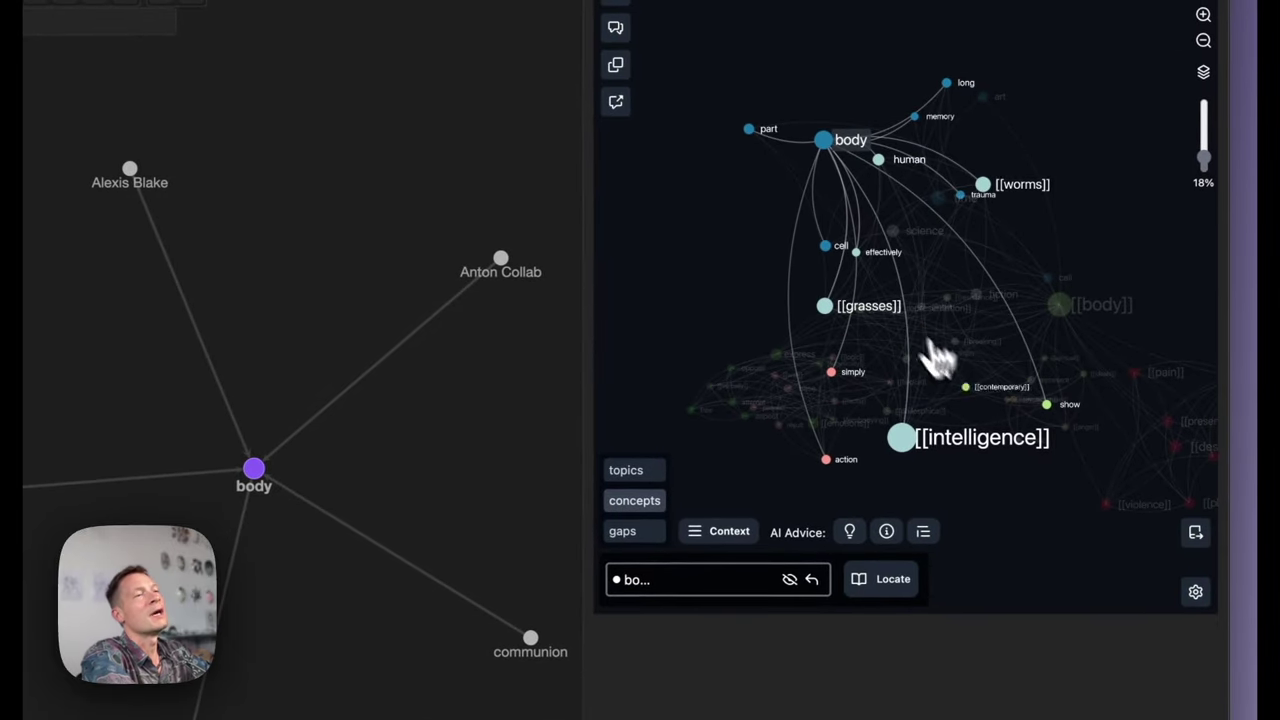
click(823, 139)
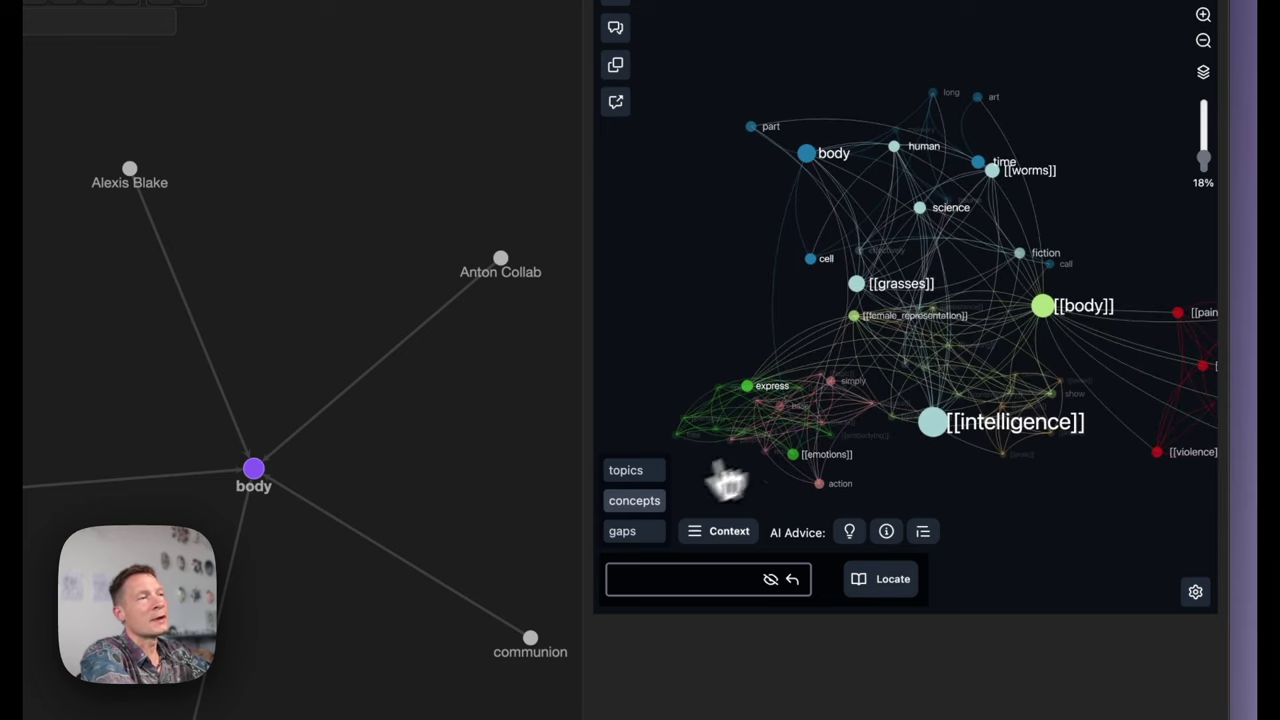
click(640, 472)
Toggle the Intelligence and Science, Body and Memory, Female Representation, and Emotions and Express clusters
click(665, 596)
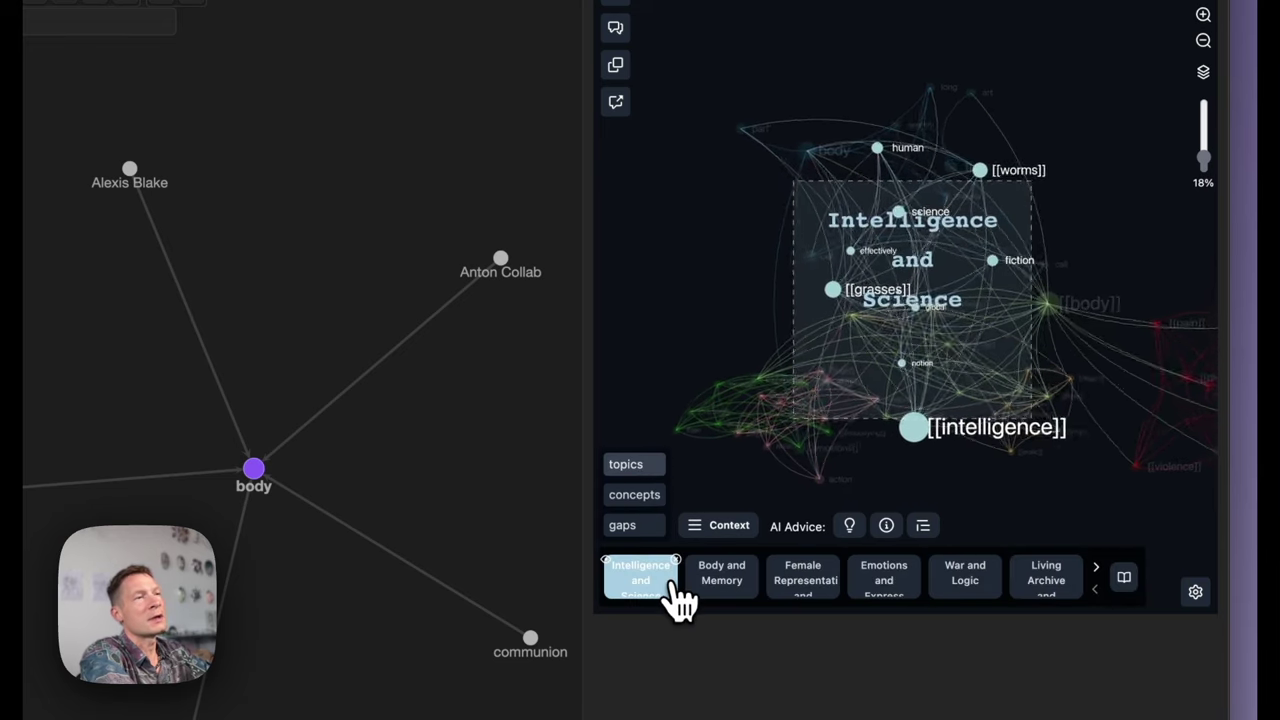
click(665, 596)
click(726, 590)
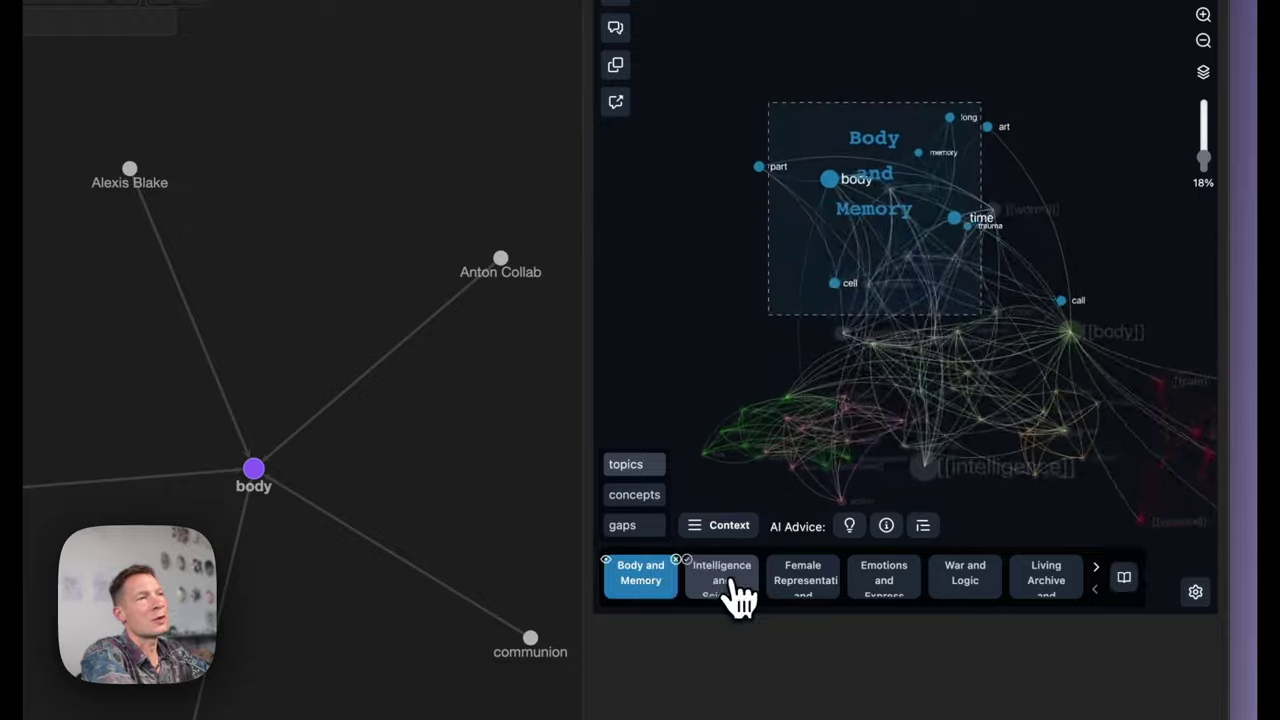
click(739, 596)
click(801, 592)
click(803, 595)
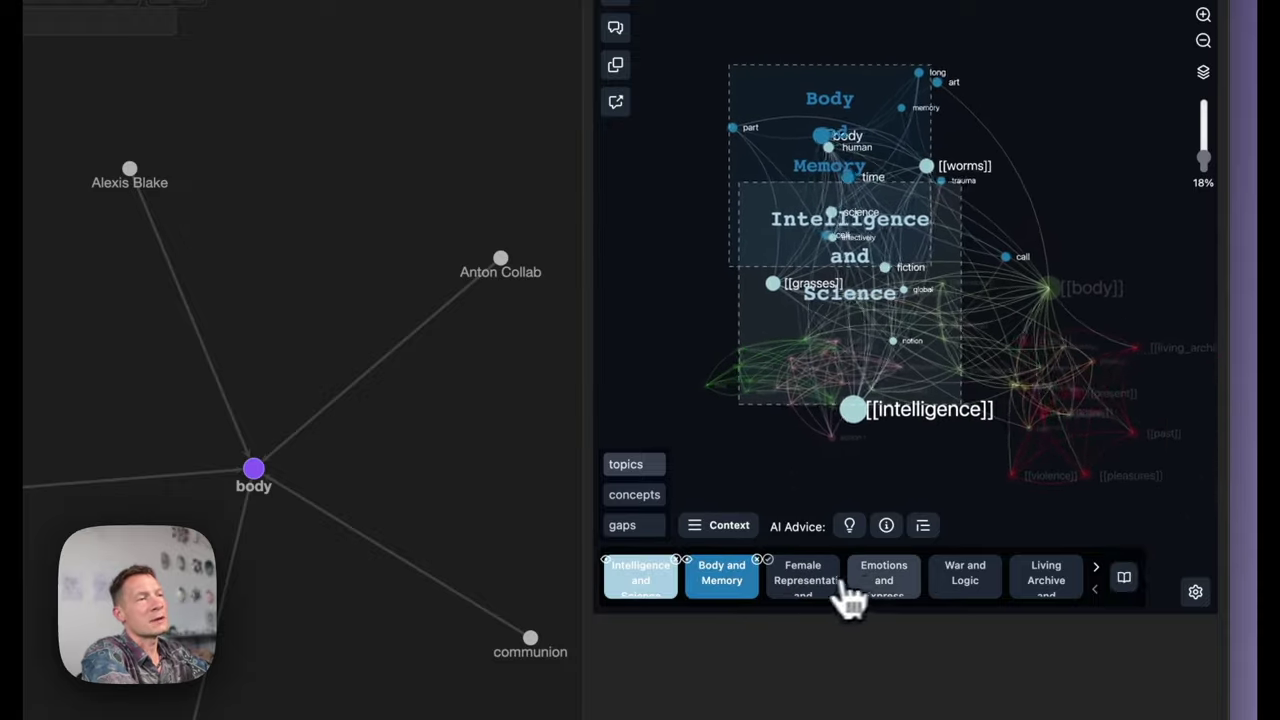
click(868, 597)
click(880, 595)
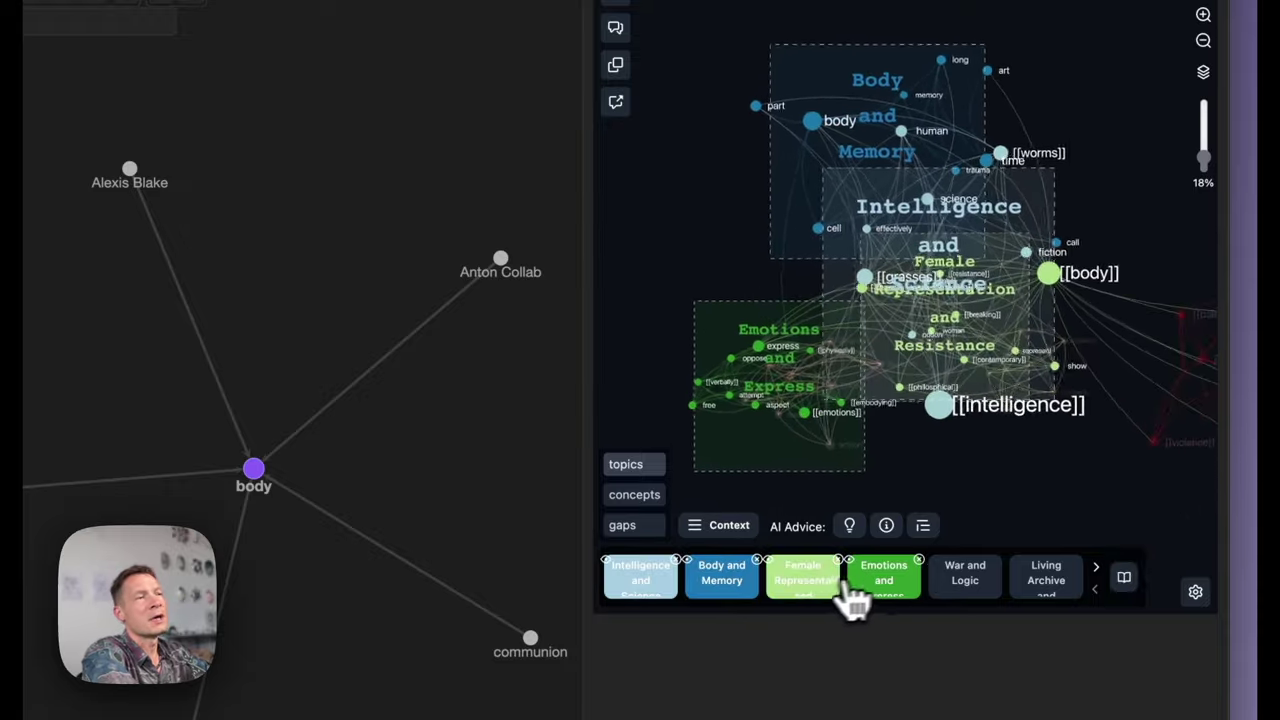
click(850, 600)
click(812, 595)
click(737, 590)
click(645, 595)
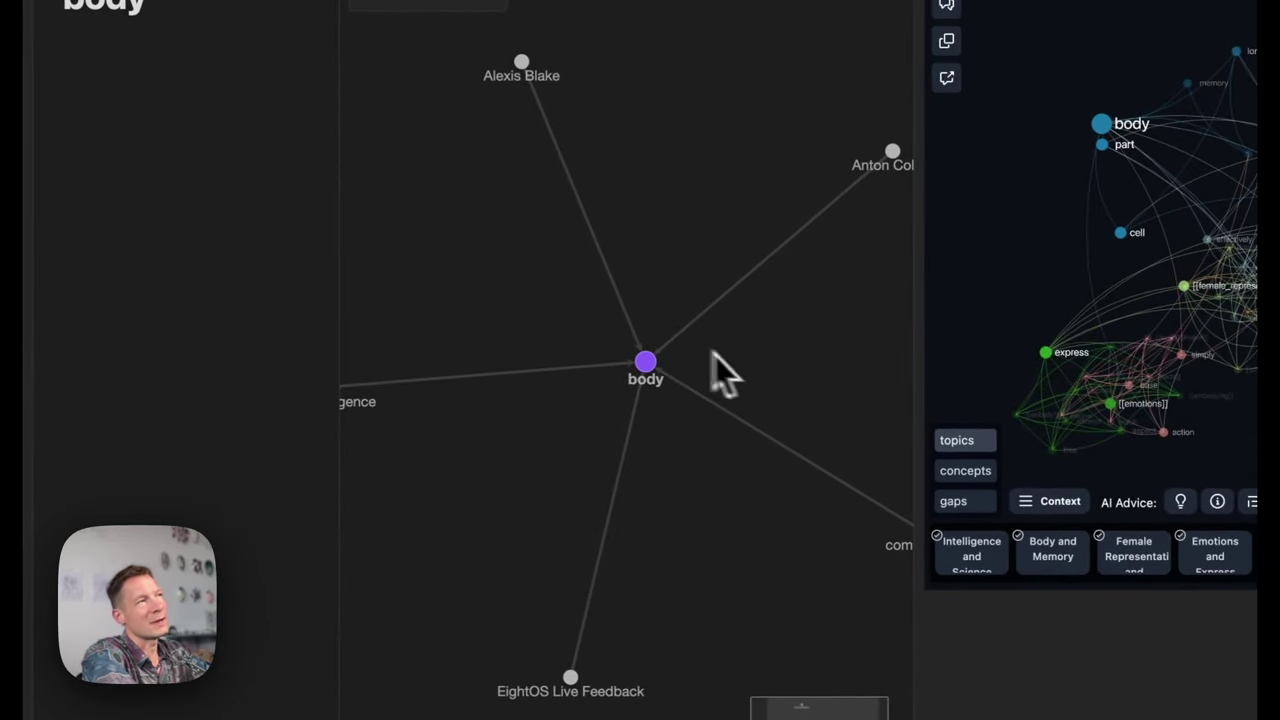
Close the Juggl view, widen the InfraNodus pane, and reveal the Intelligence and Science–Emotions and Express gap
click(400, 63)
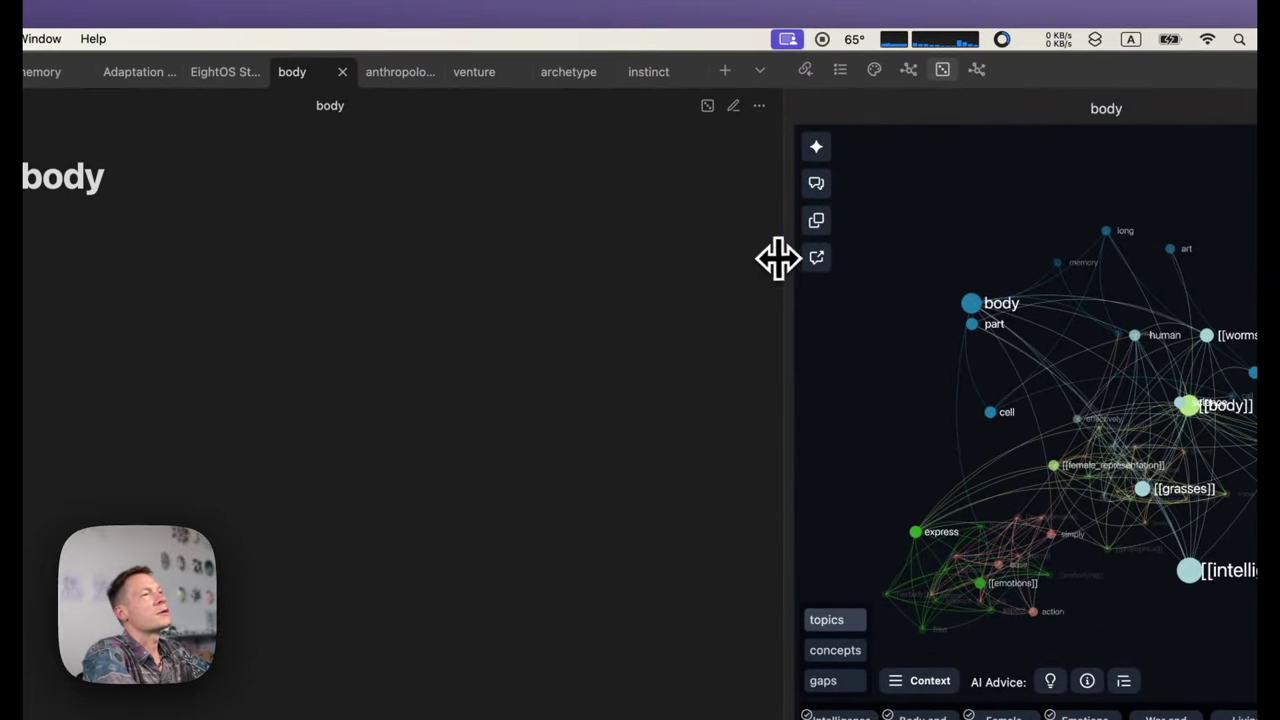
drag(778, 258, 509, 279)
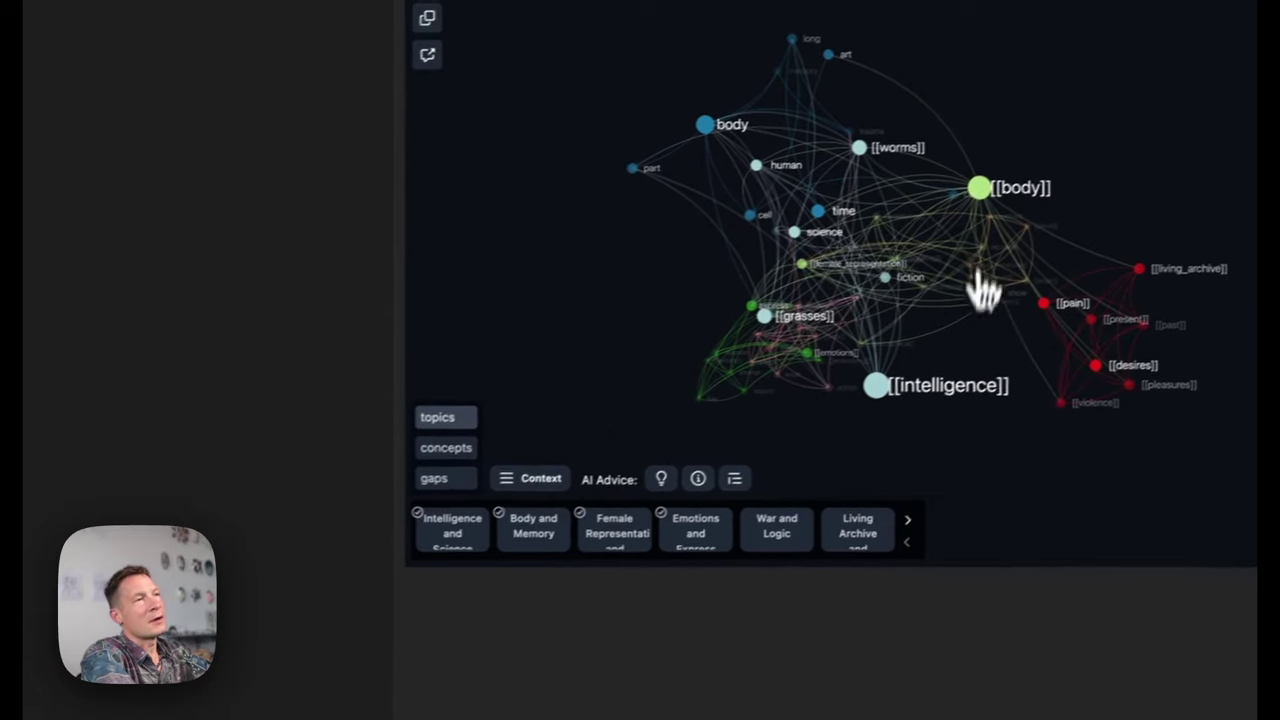
click(438, 463)
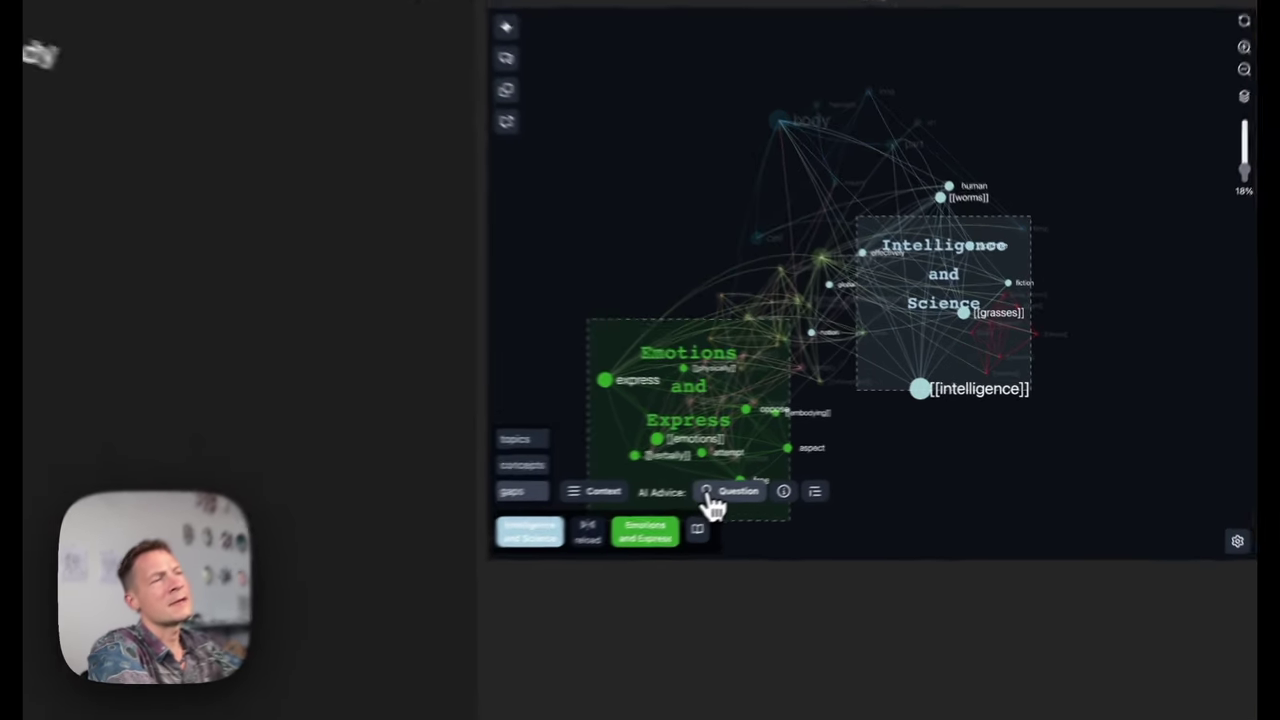
Ask InfraNodus AI for a question bridging Intelligence and Science with Emotions and Express
click(800, 480)
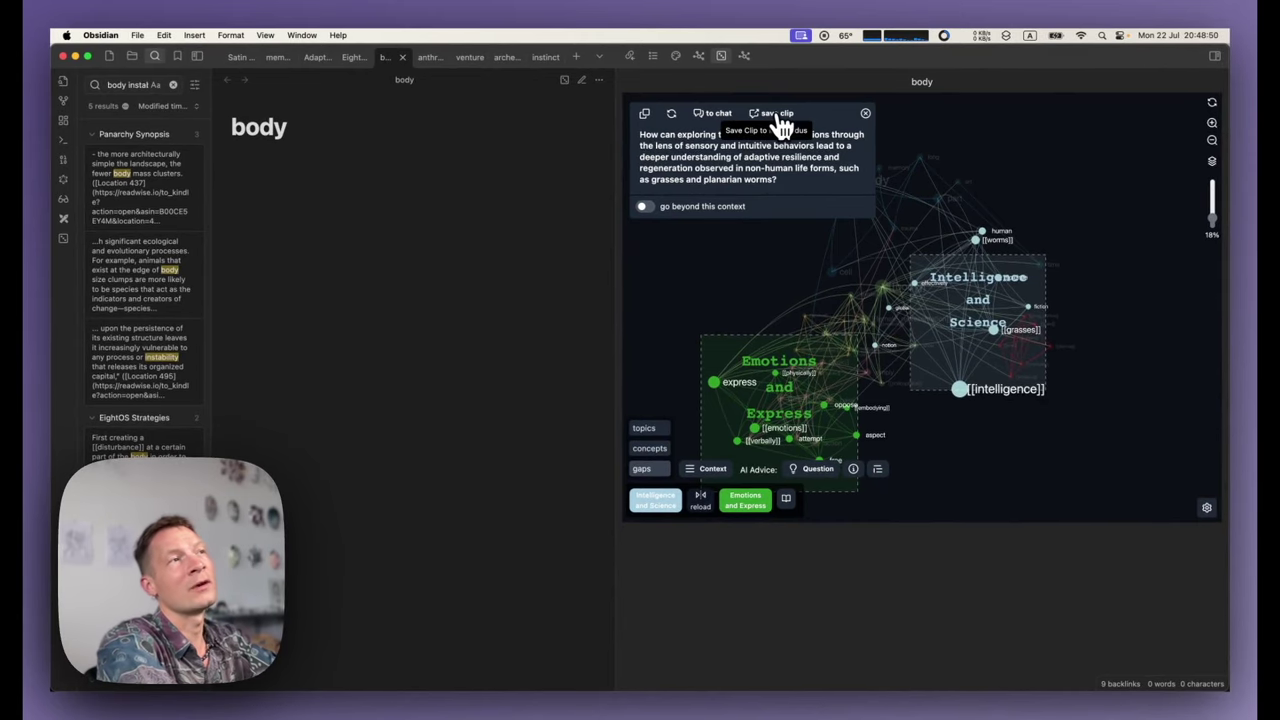
Save the AI question to InfraNodus online, import it, and check Blind Spots then Main Ideas
click(782, 126)
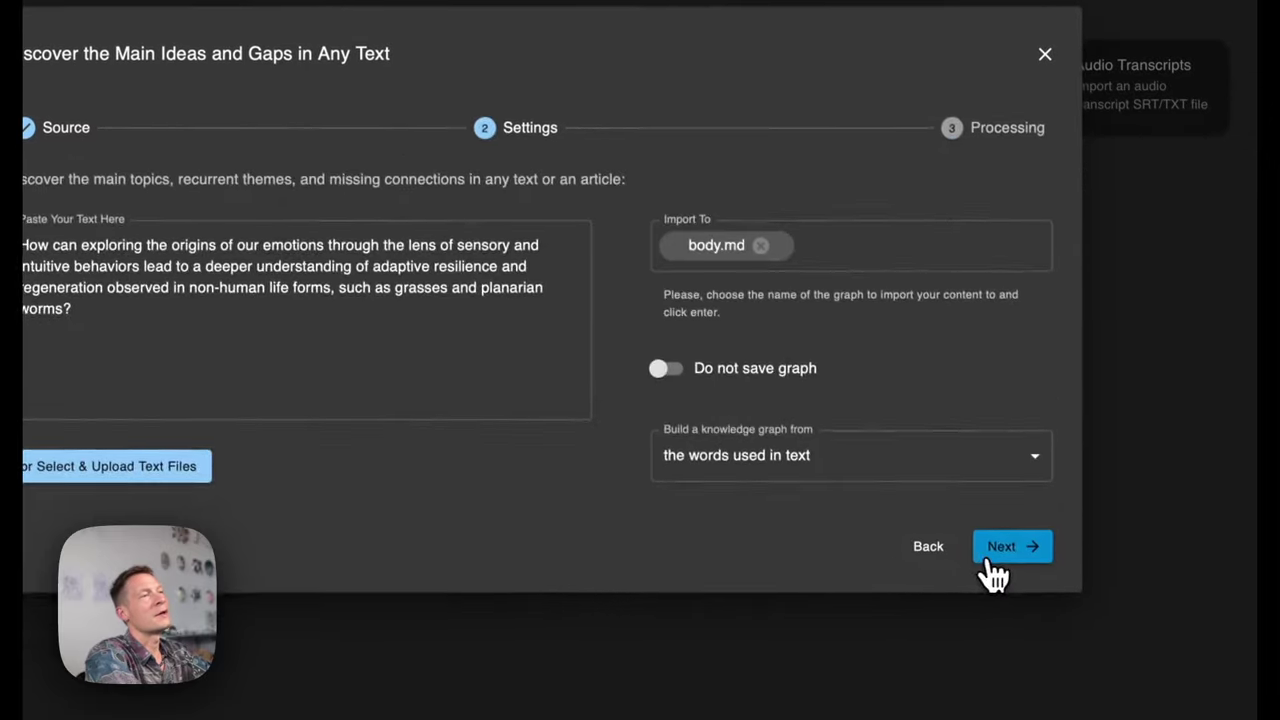
click(990, 562)
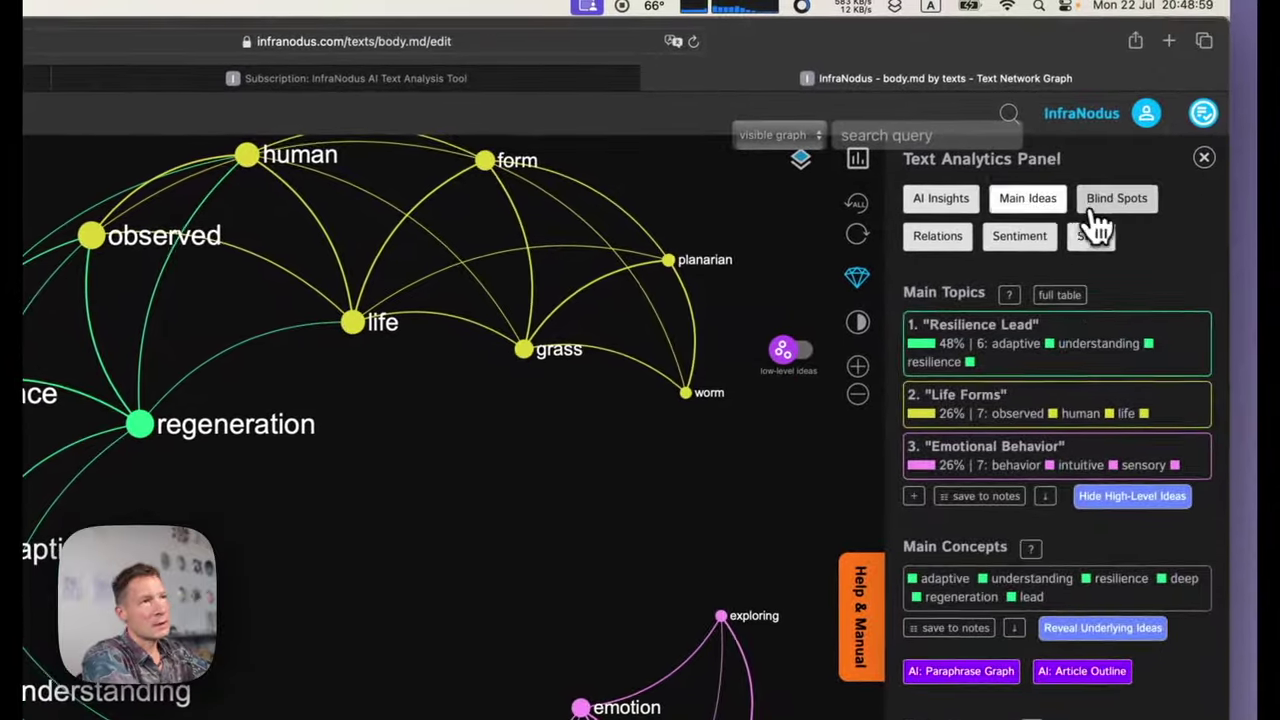
click(1166, 172)
click(1077, 172)
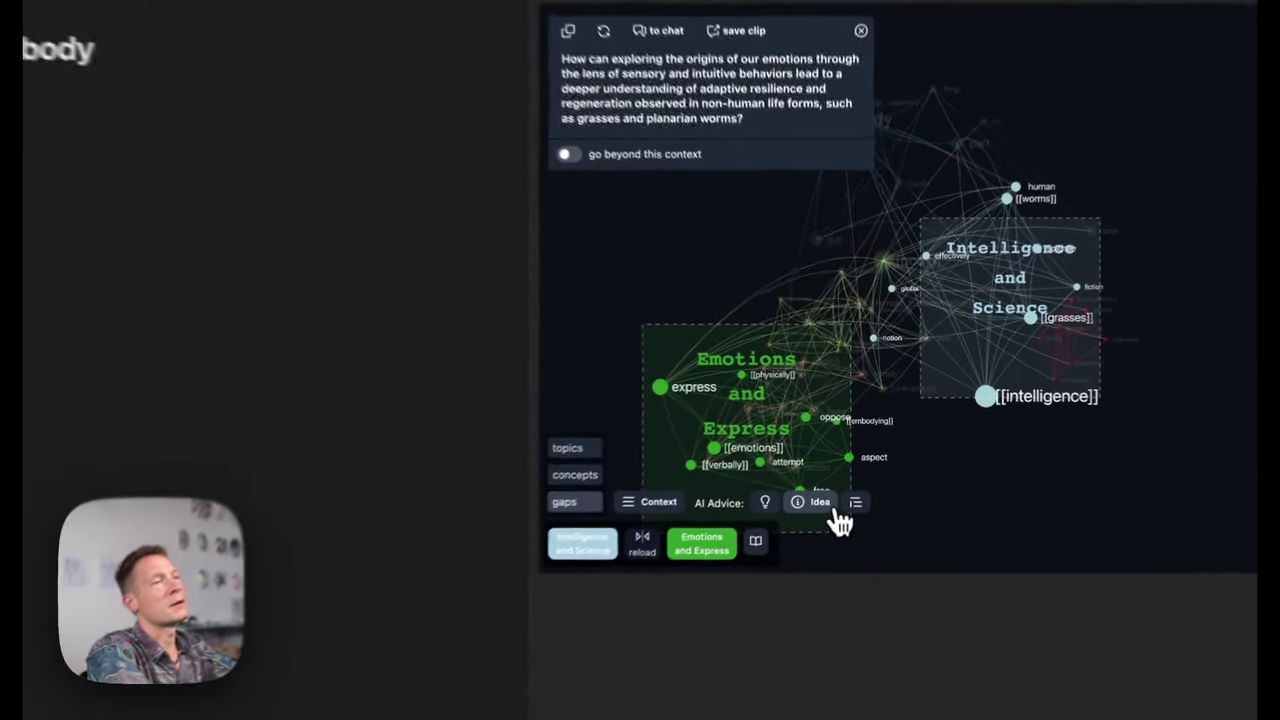
Generate an AI idea for the gap, save it to InfraNodus online, then dismiss it
click(840, 472)
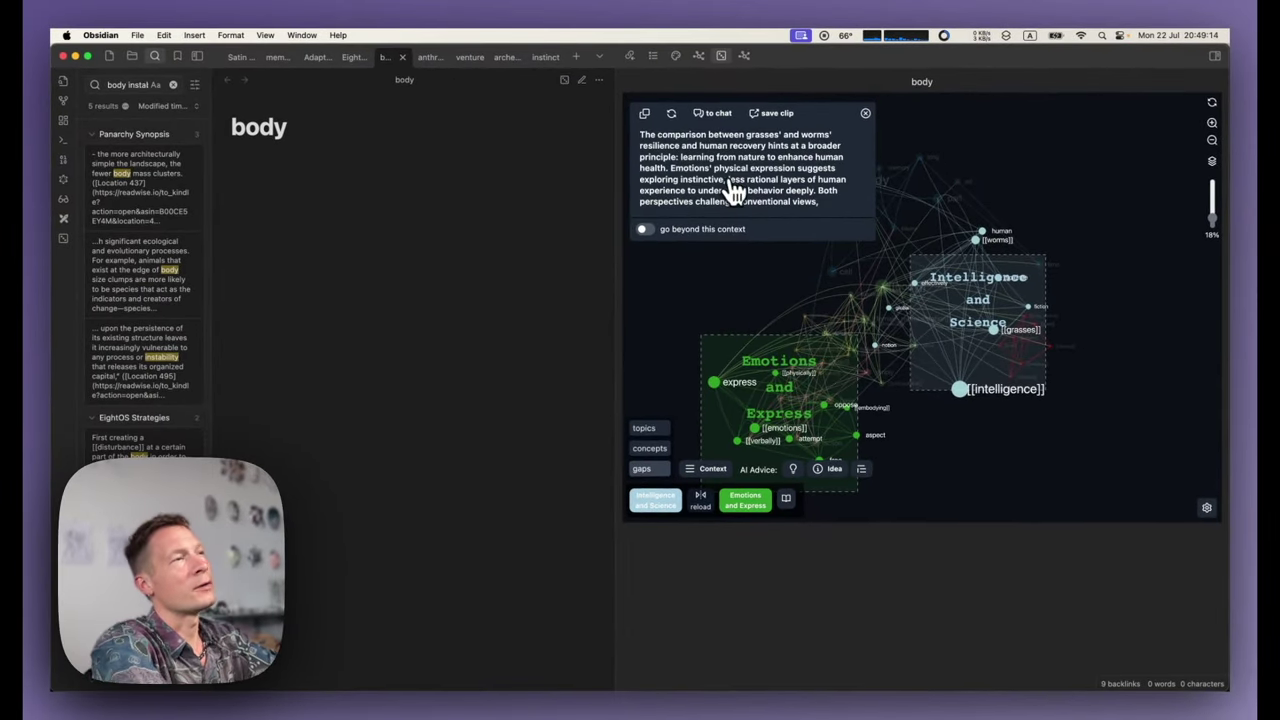
scroll(735, 190, down, 3)
scroll(730, 185, up, 3)
click(777, 113)
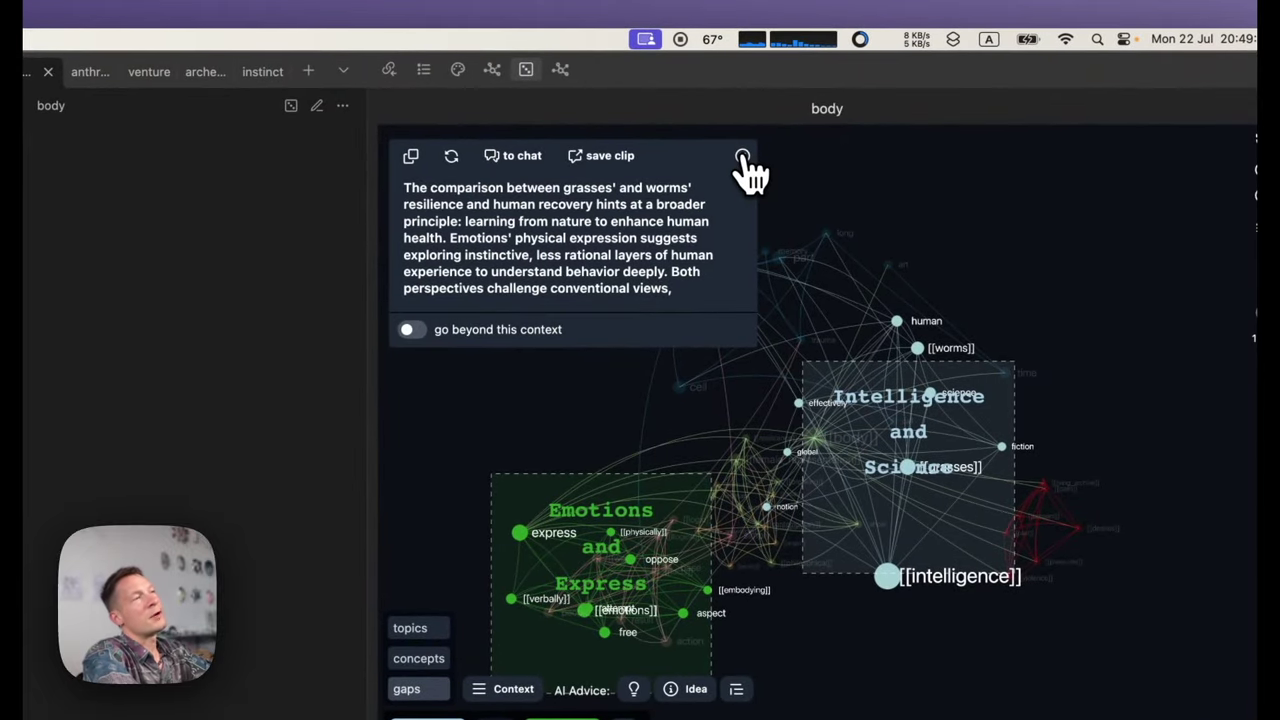
click(742, 158)
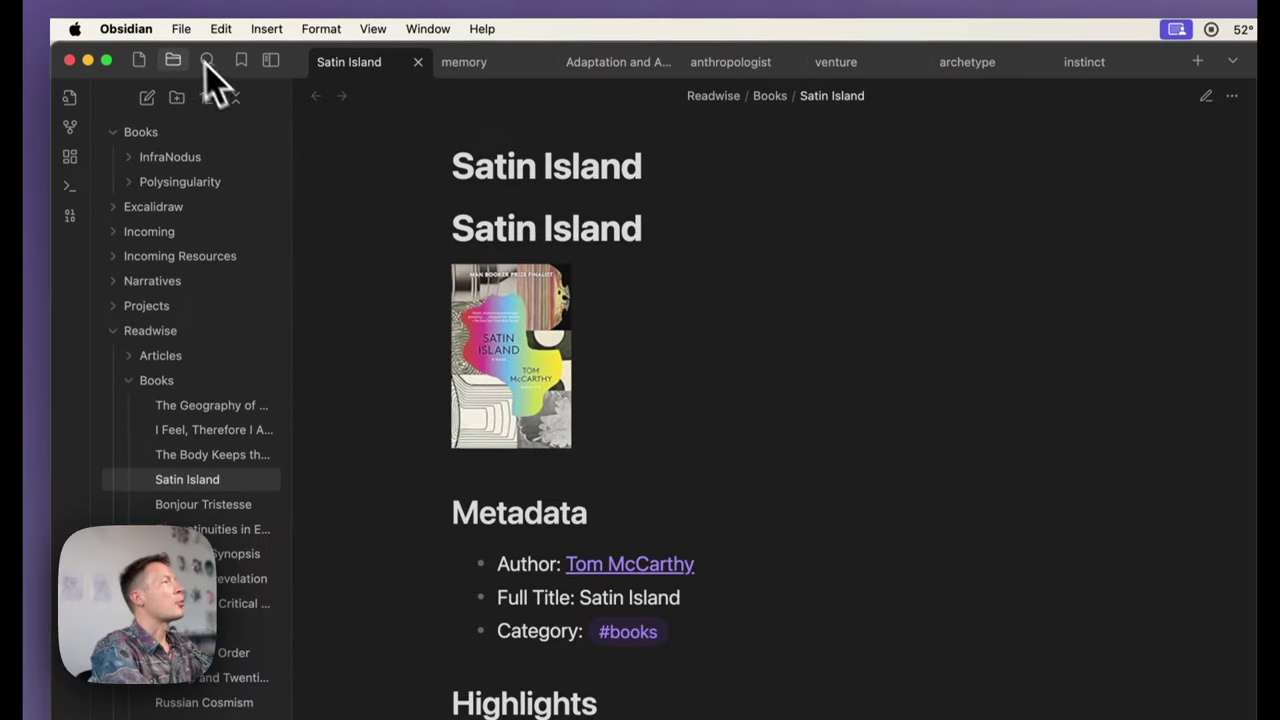
Turn on community plugins in Settings and dismiss the missing Dataview warning
click(125, 38)
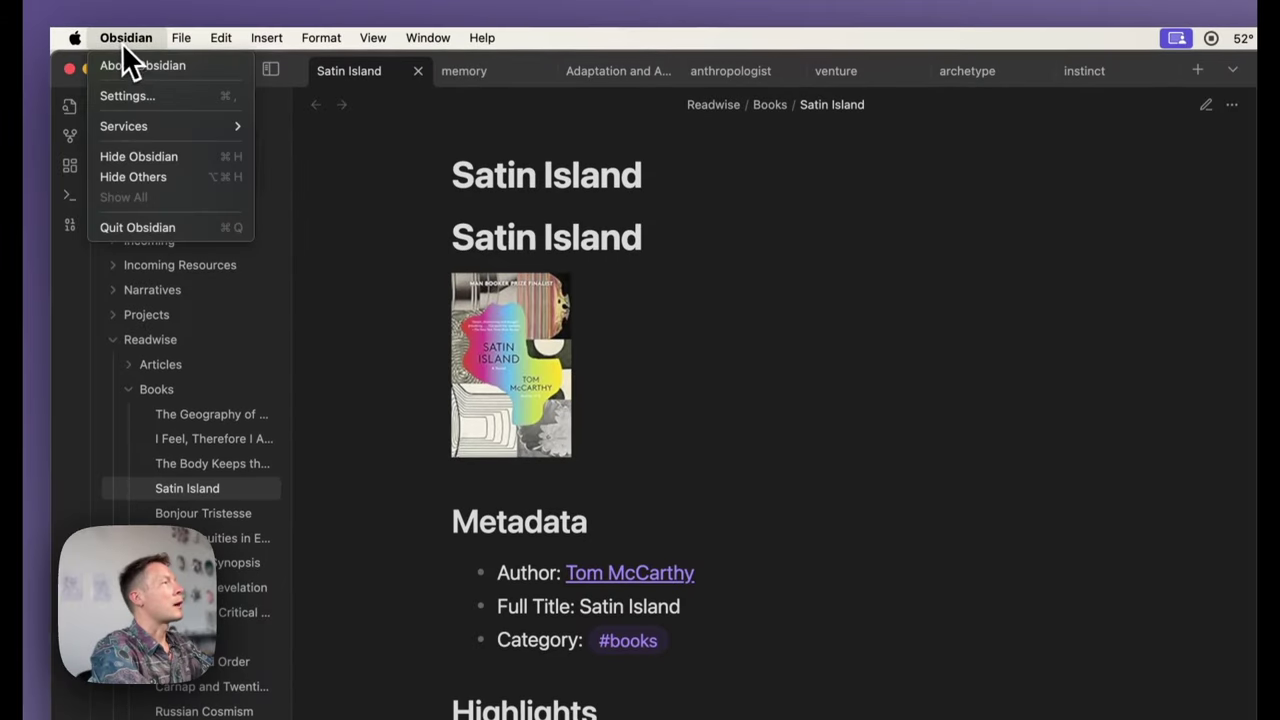
click(137, 101)
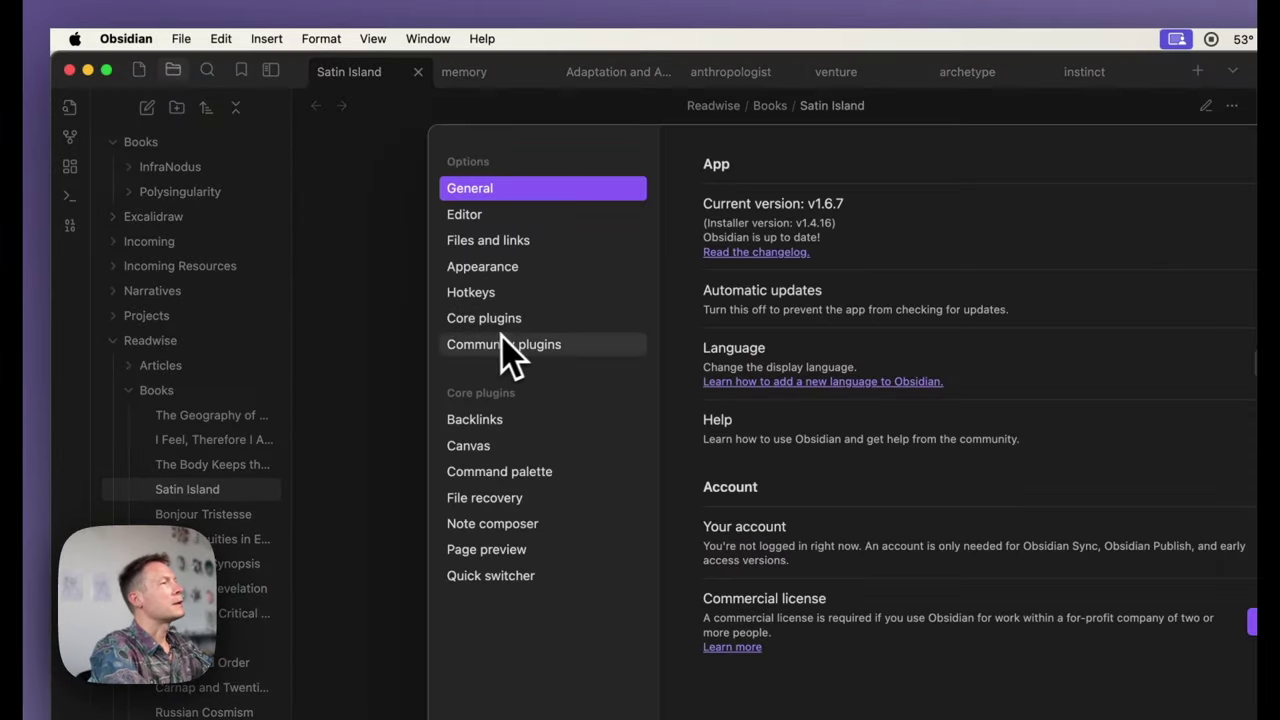
click(505, 350)
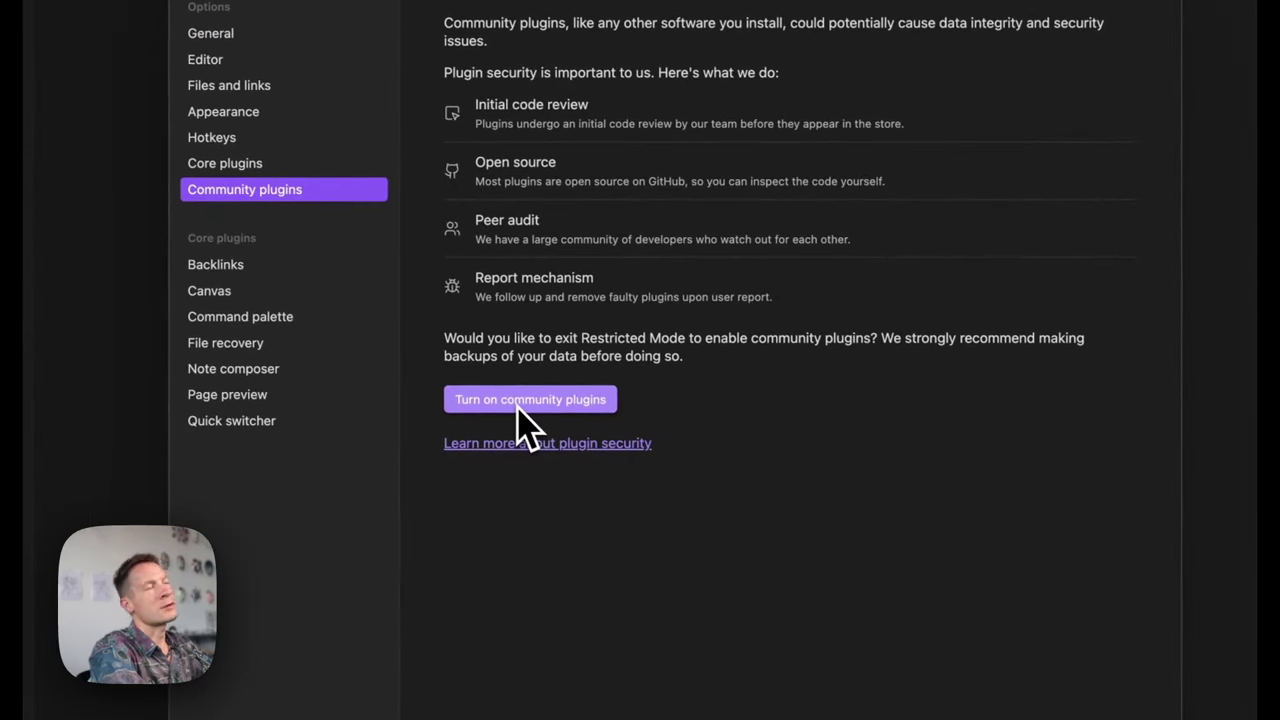
click(517, 404)
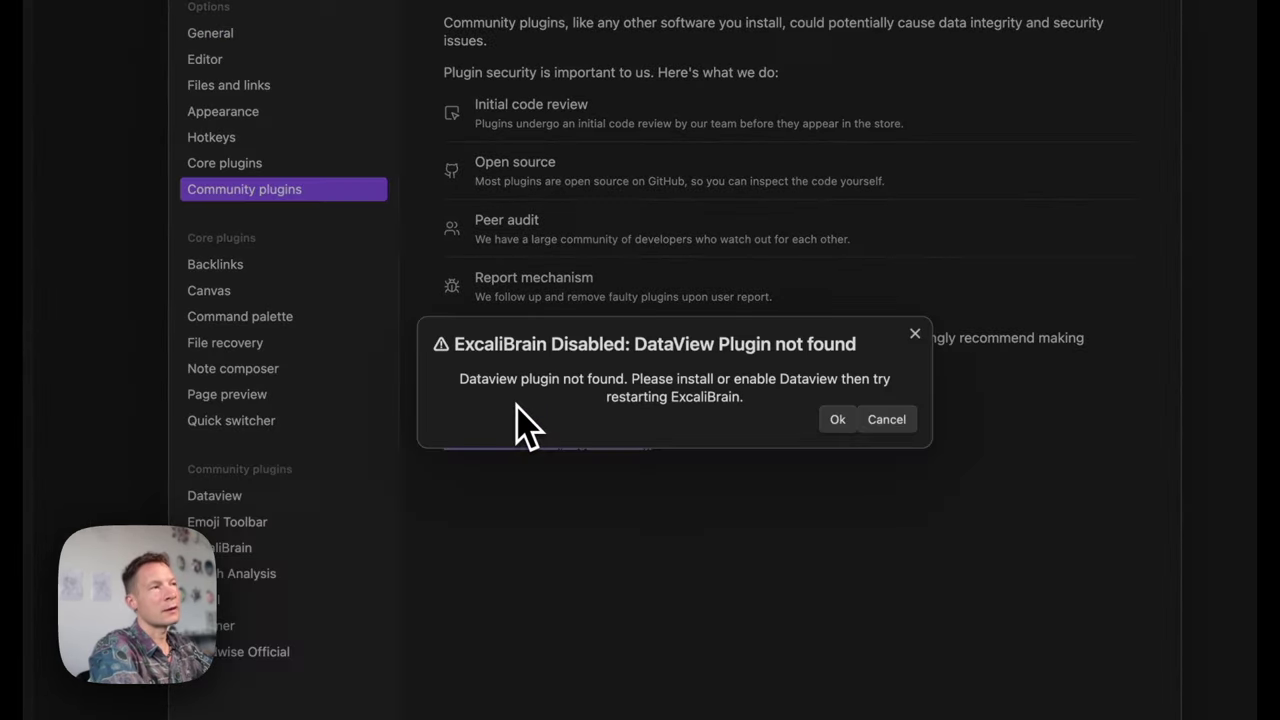
click(837, 420)
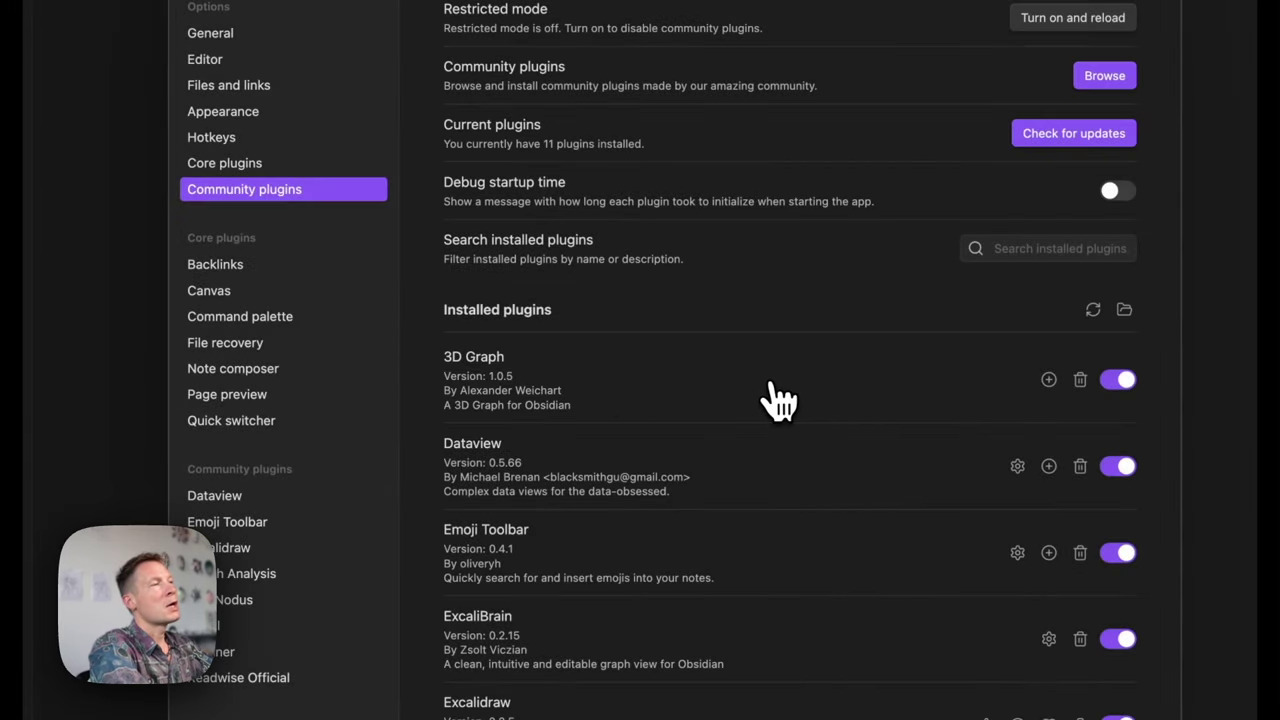
Go up to .obsidian in Finder, then reveal the Second Brain vault folder from Obsidian's vault chooser
key(super+Tab)
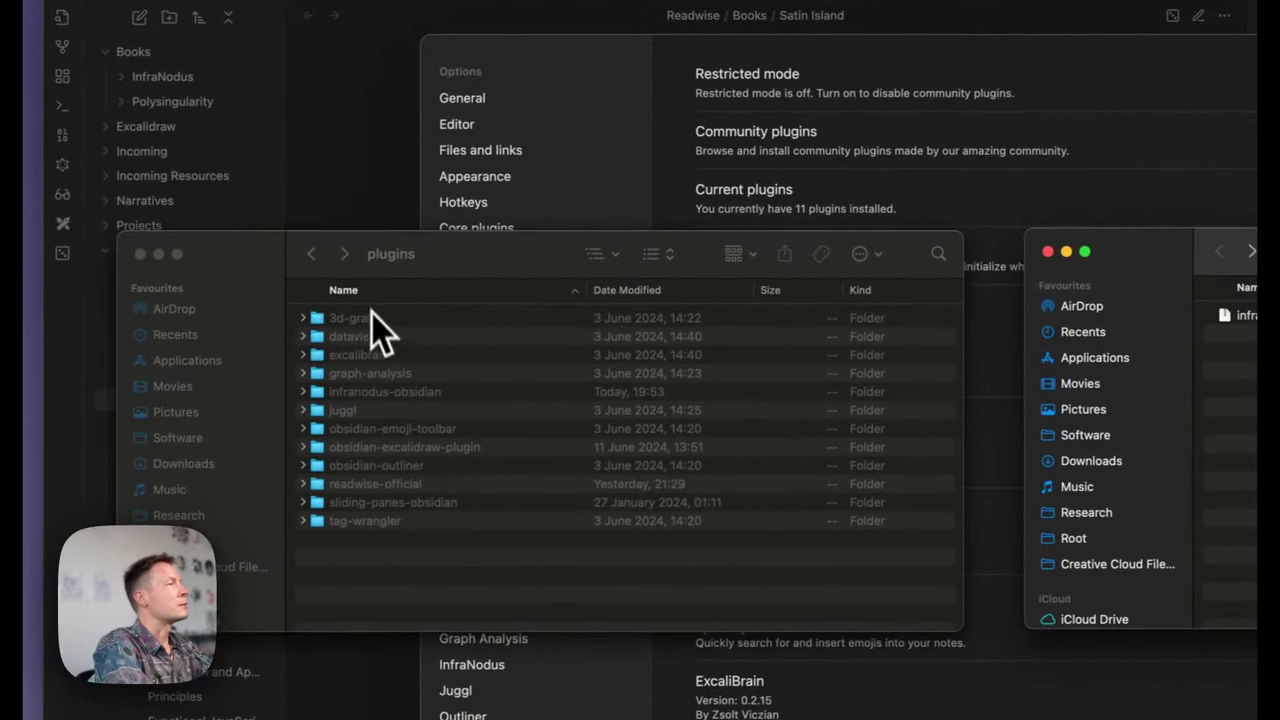
click(320, 254)
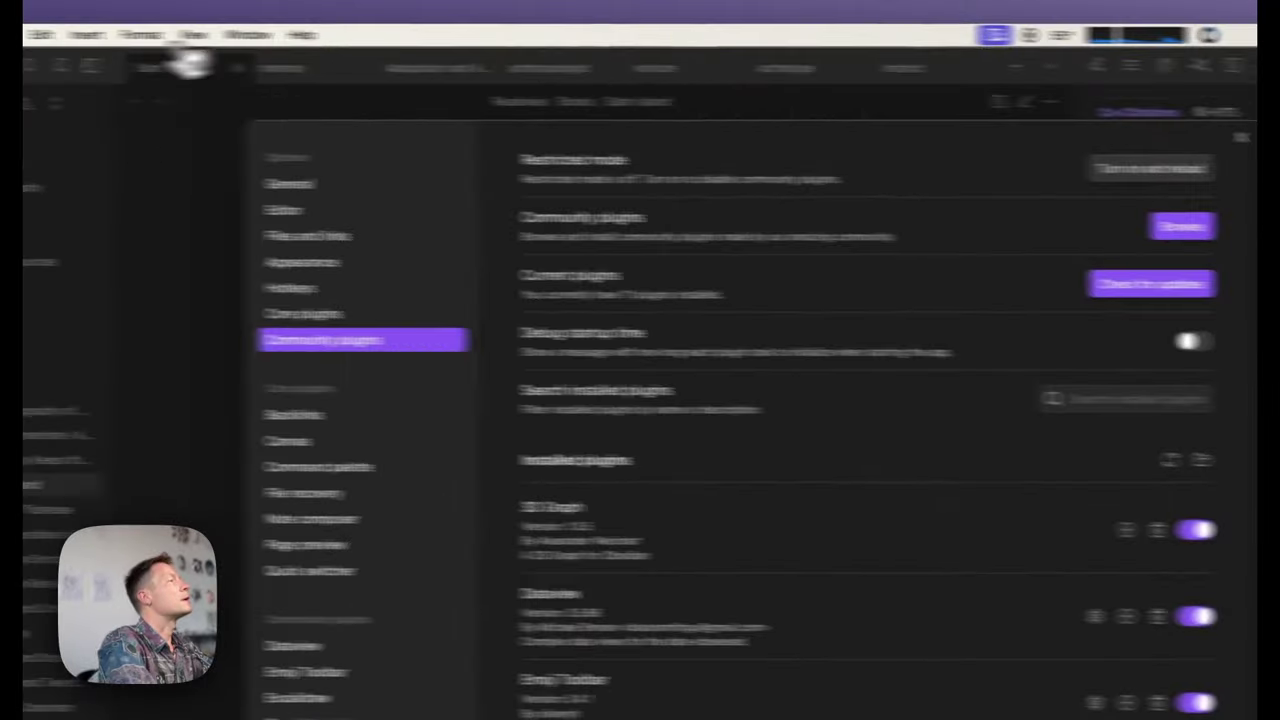
click(136, 37)
mouse_move(180, 38)
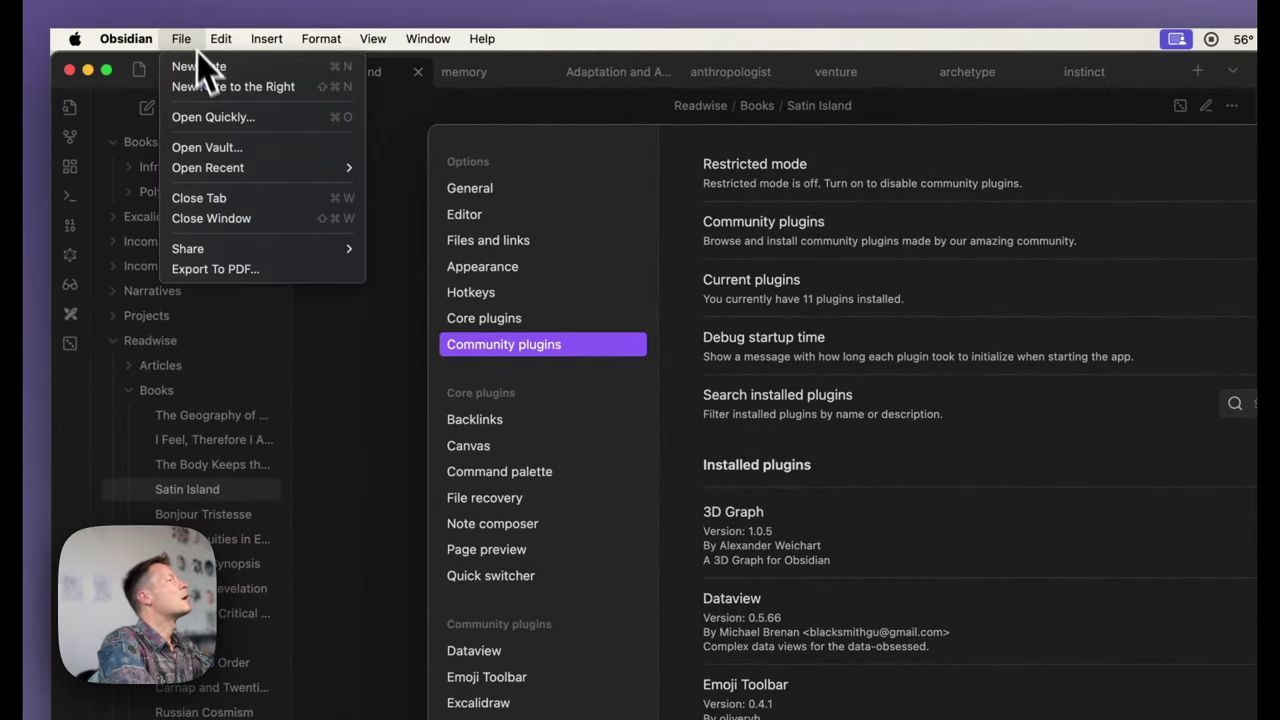
click(228, 146)
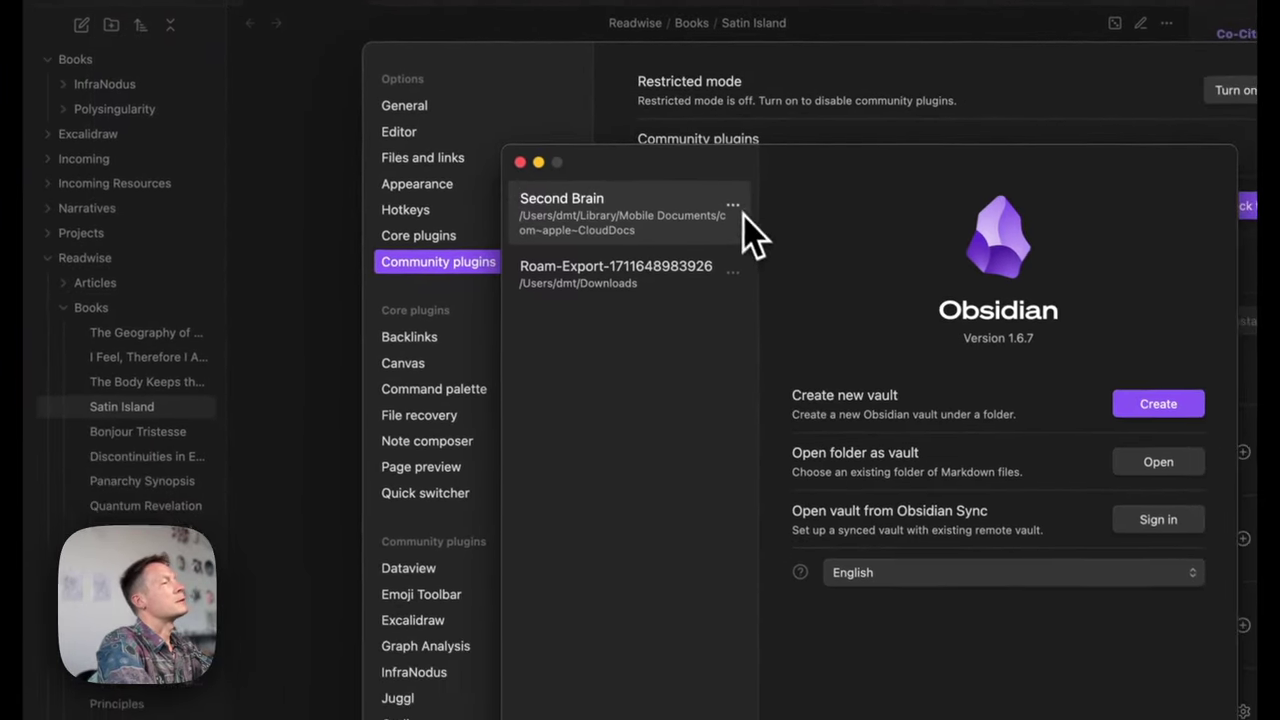
click(797, 287)
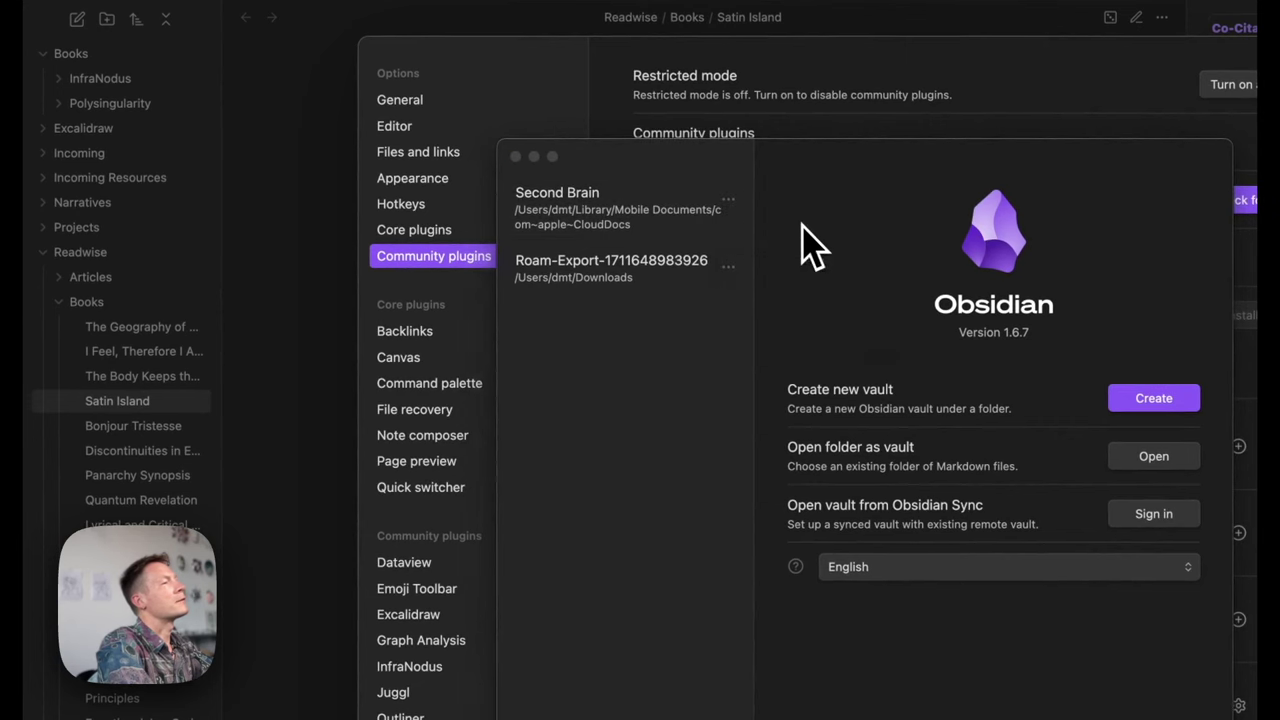
click(800, 221)
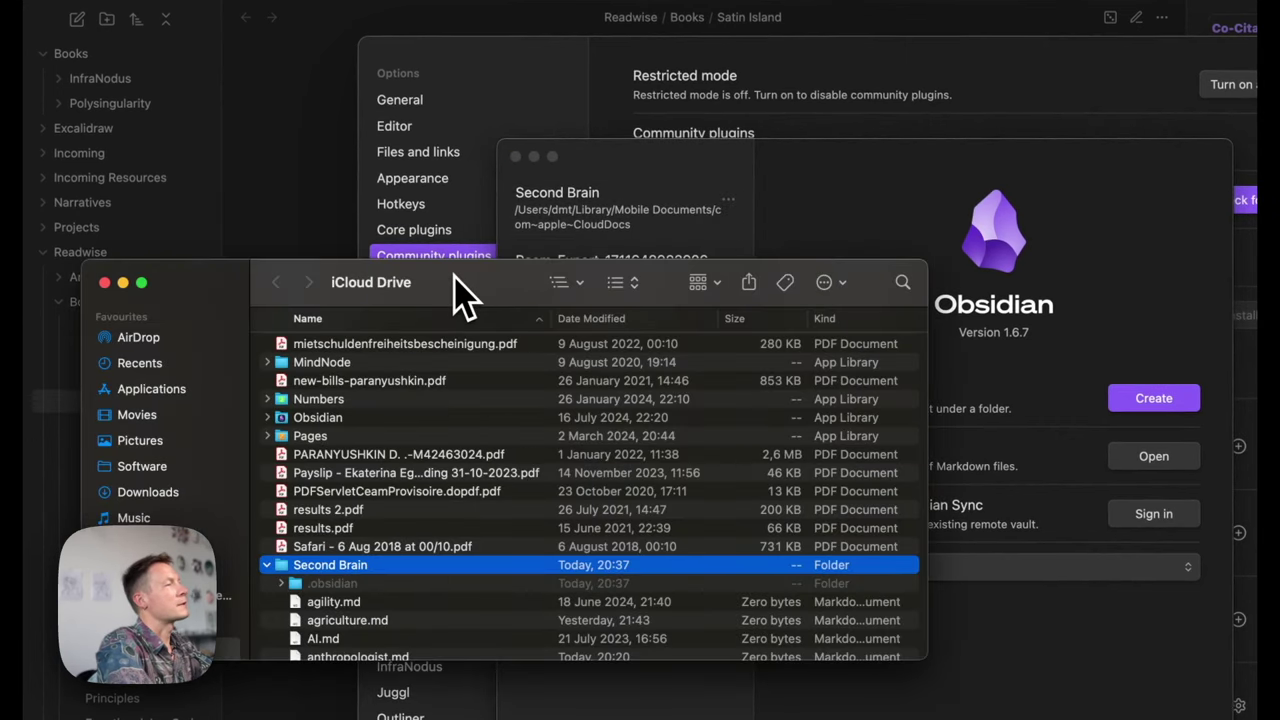
In Finder, go from the Second Brain vault into its .obsidian > plugins folder
key(Down)
key(super+Down)
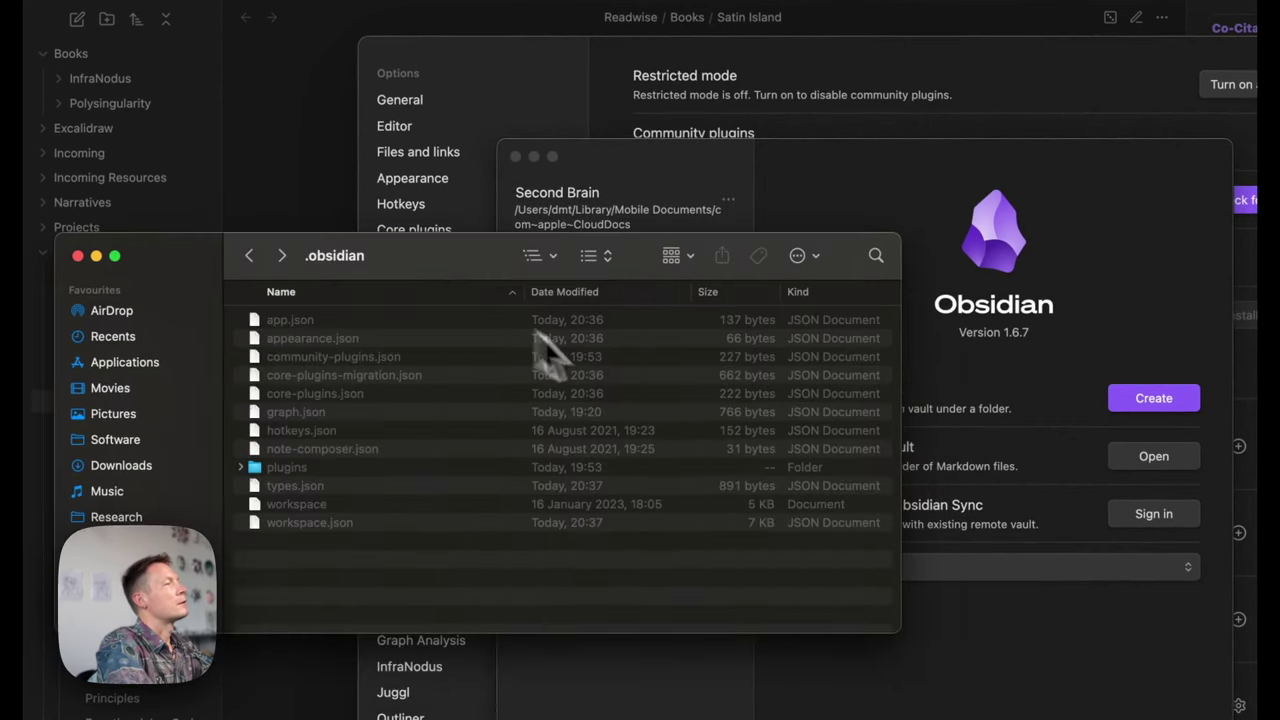
key(super+Tab)
key(super+Tab)
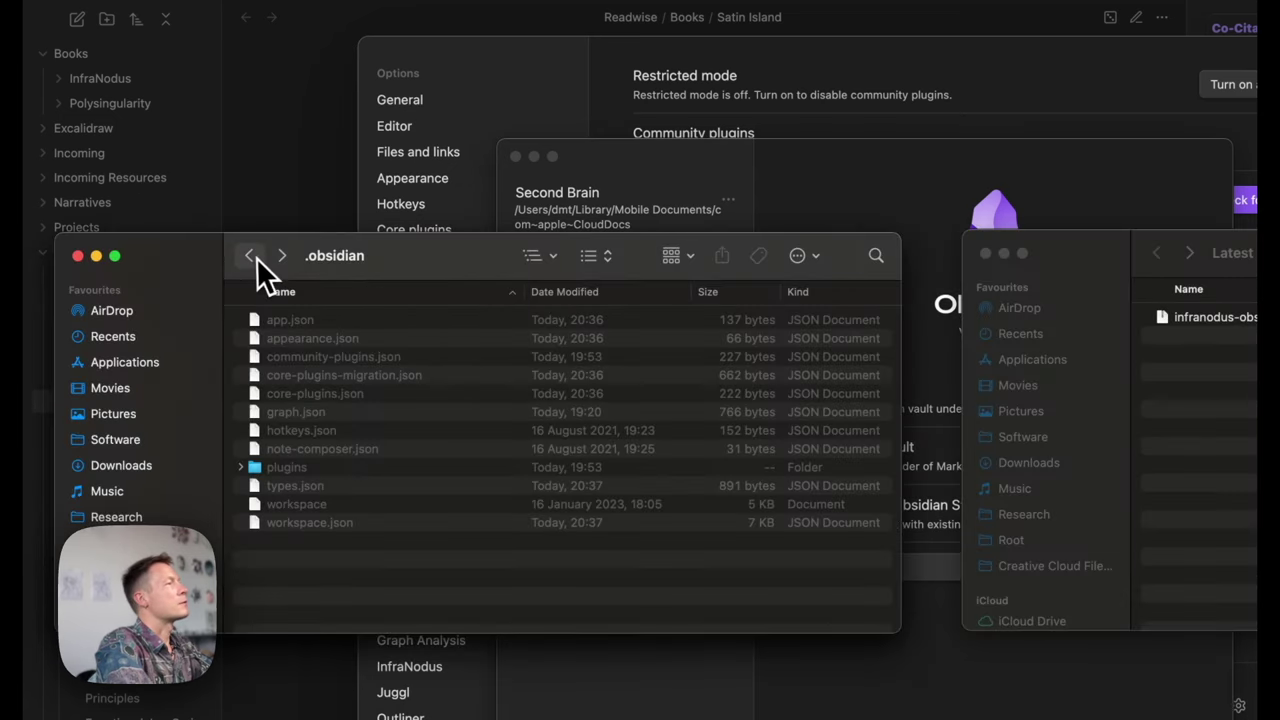
click(250, 256)
scroll(337, 458, up, 2)
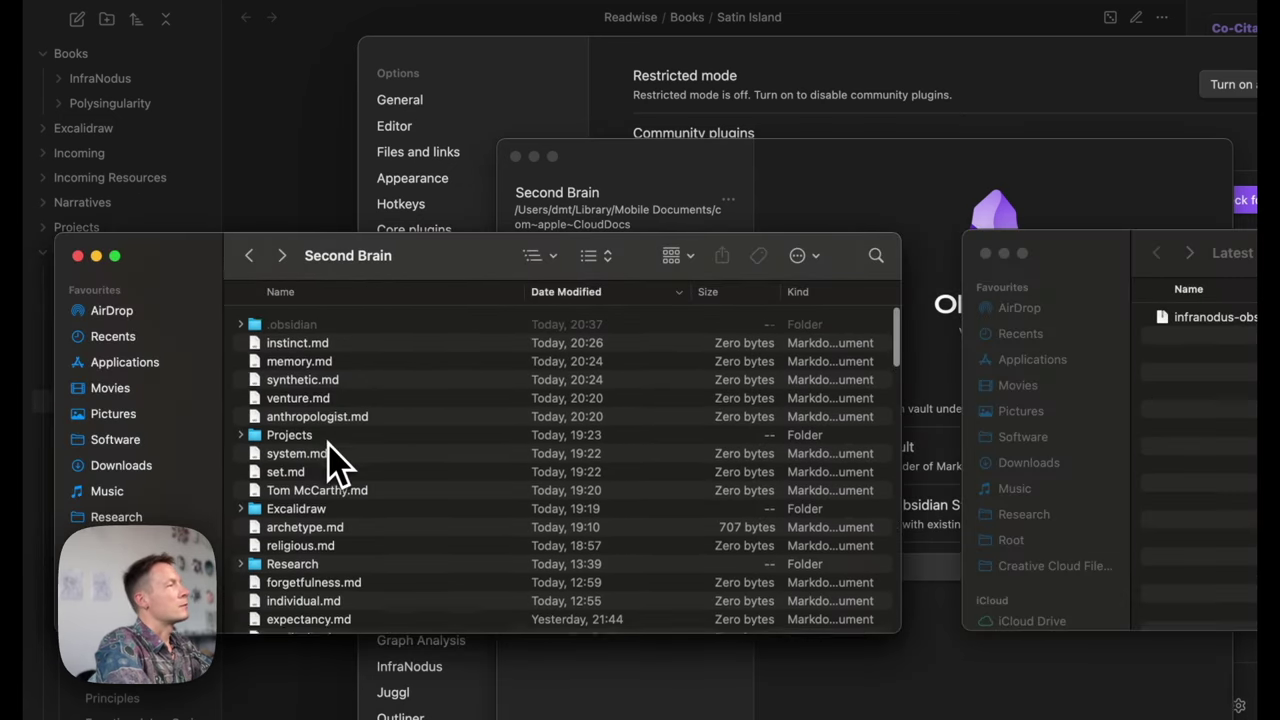
double_click(294, 321)
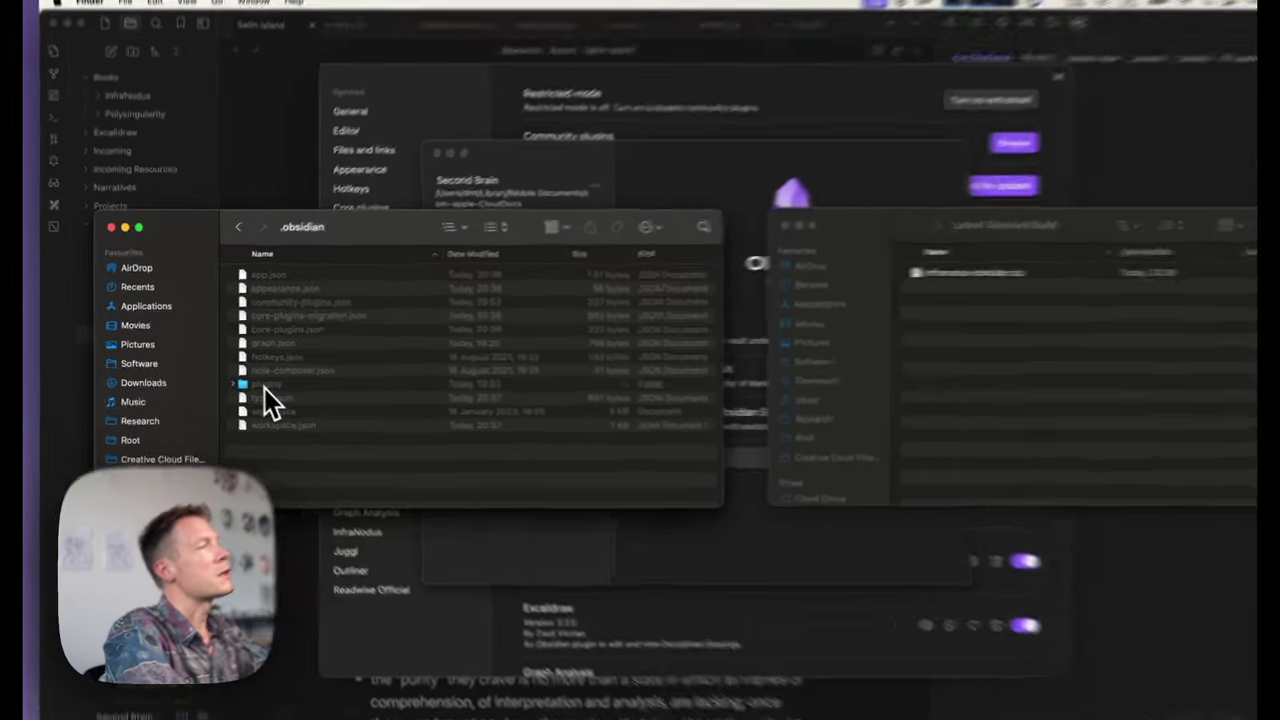
double_click(264, 386)
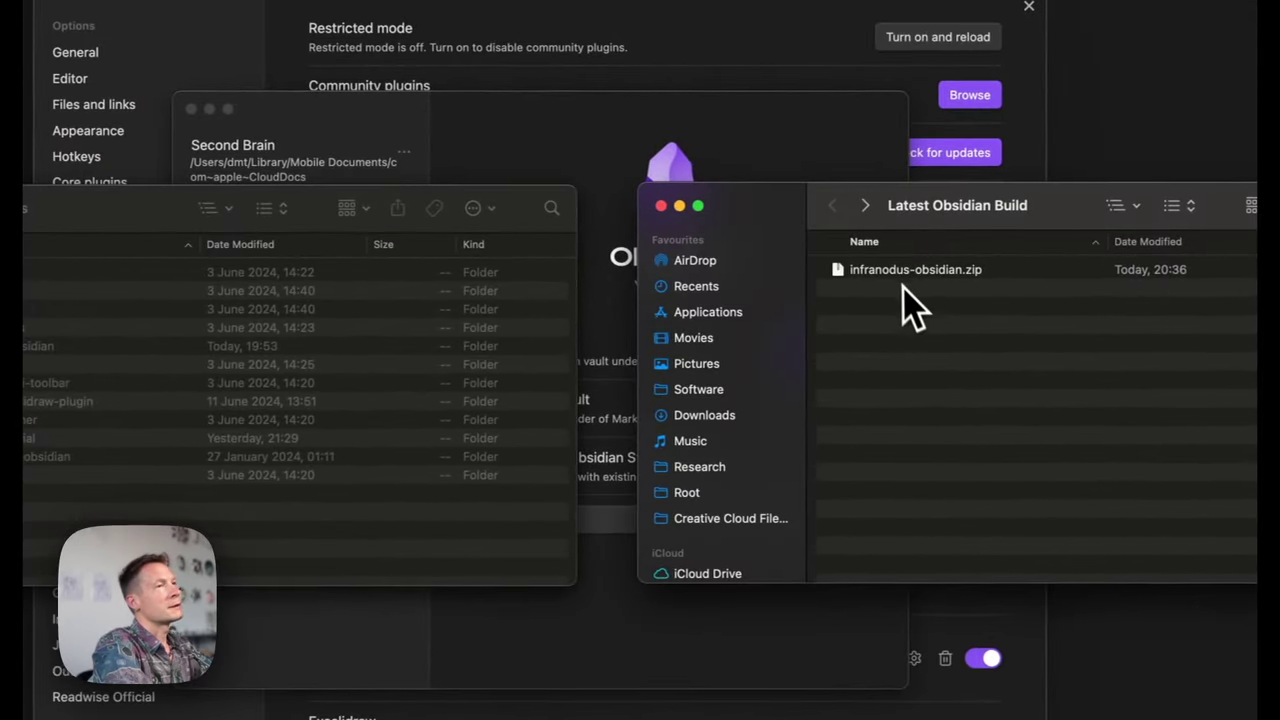
Extract infranodus-obsidian.zip and open the extracted folder with main.js, manifest.json and styles.css
click(1233, 255)
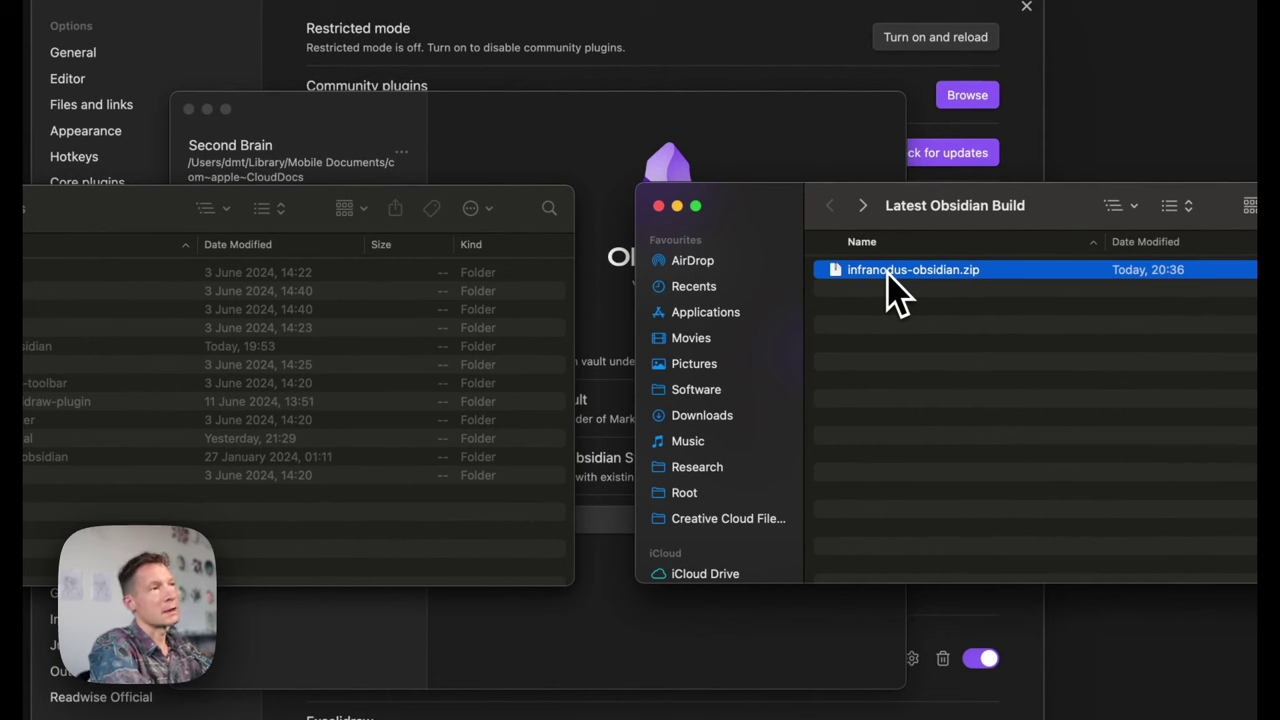
double_click(897, 272)
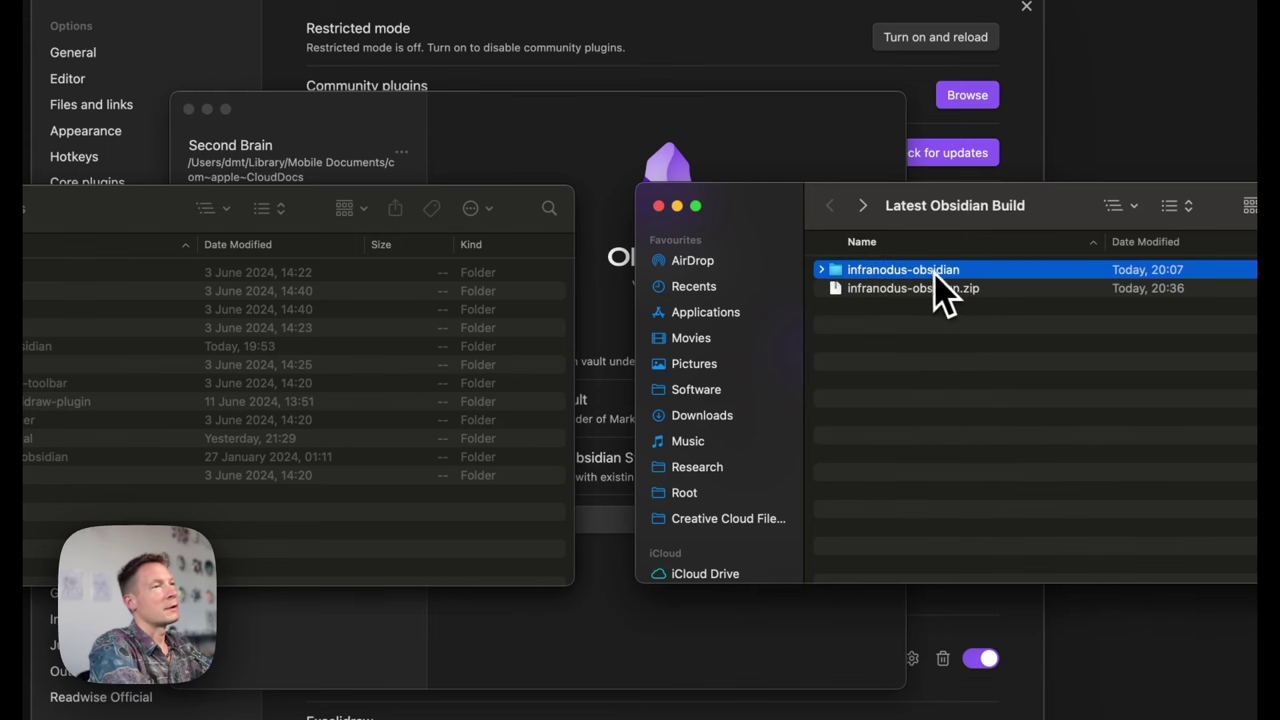
drag(937, 274, 1067, 326)
double_click(904, 275)
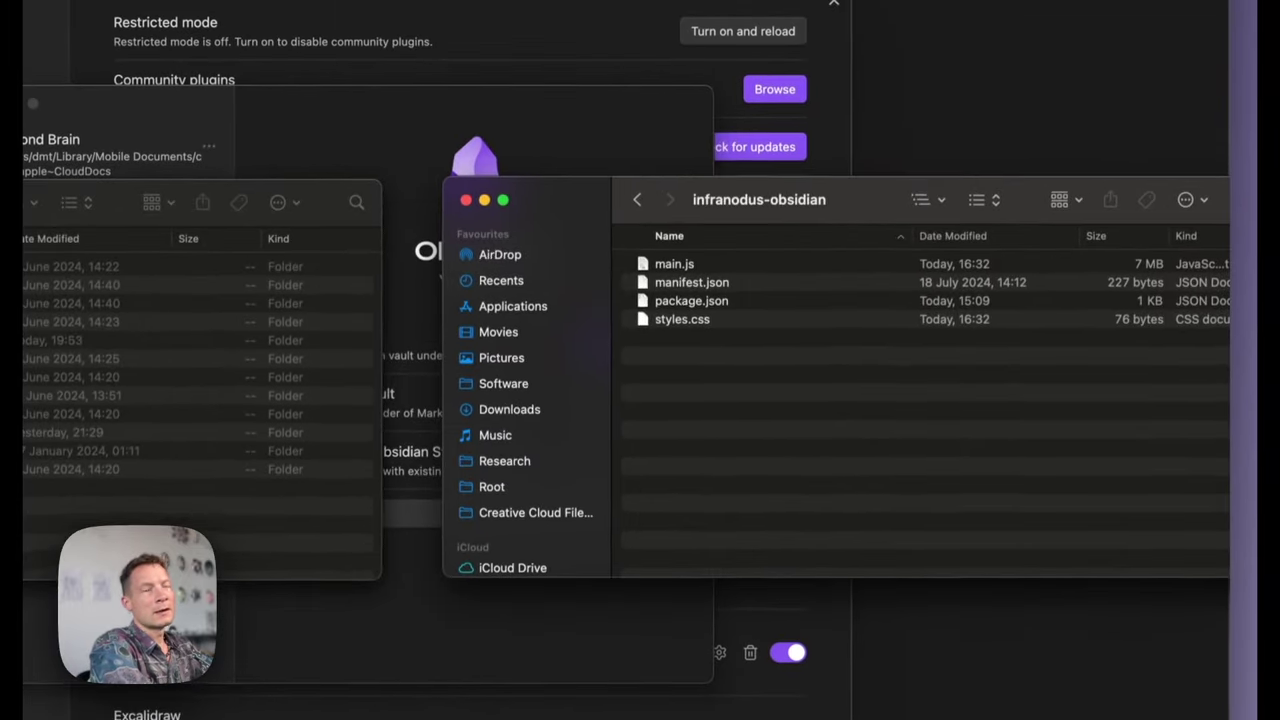
click(850, 95)
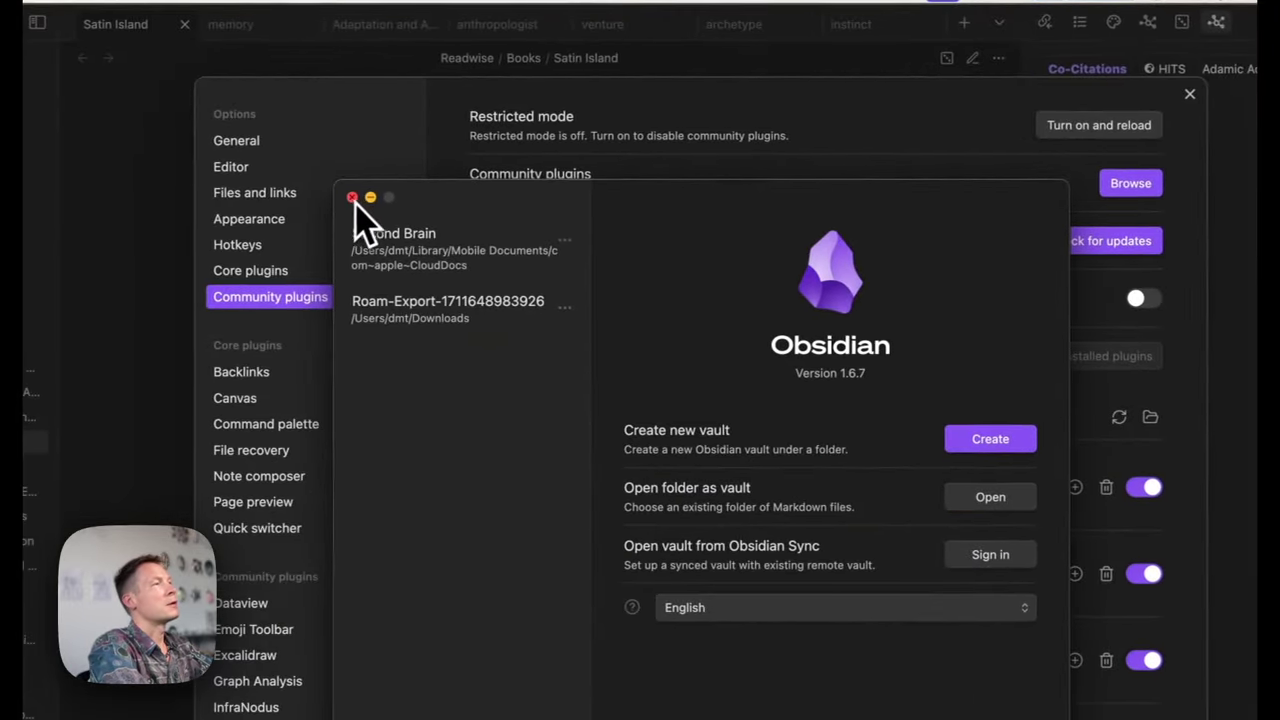
Dismiss the vault chooser, toggle InfraNodus 0.5.0 off and back on, and open its settings
click(354, 198)
scroll(1013, 679, down, 5)
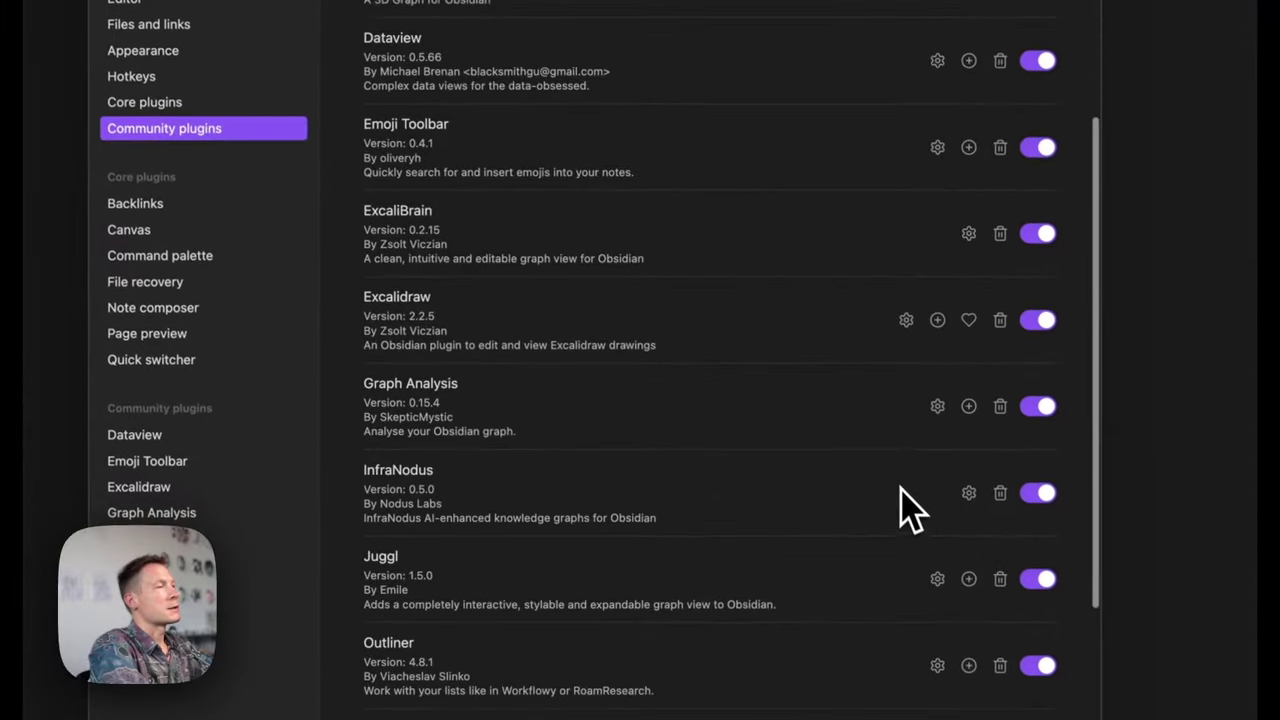
click(1035, 491)
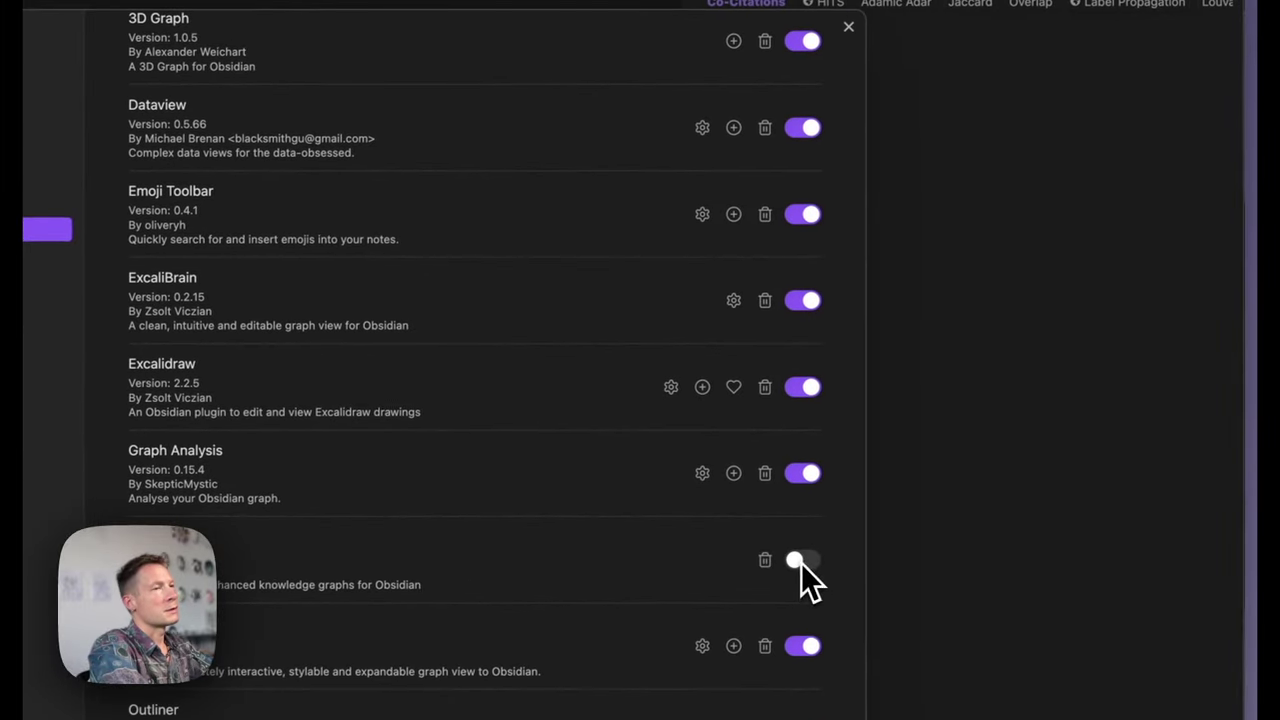
click(800, 561)
click(735, 561)
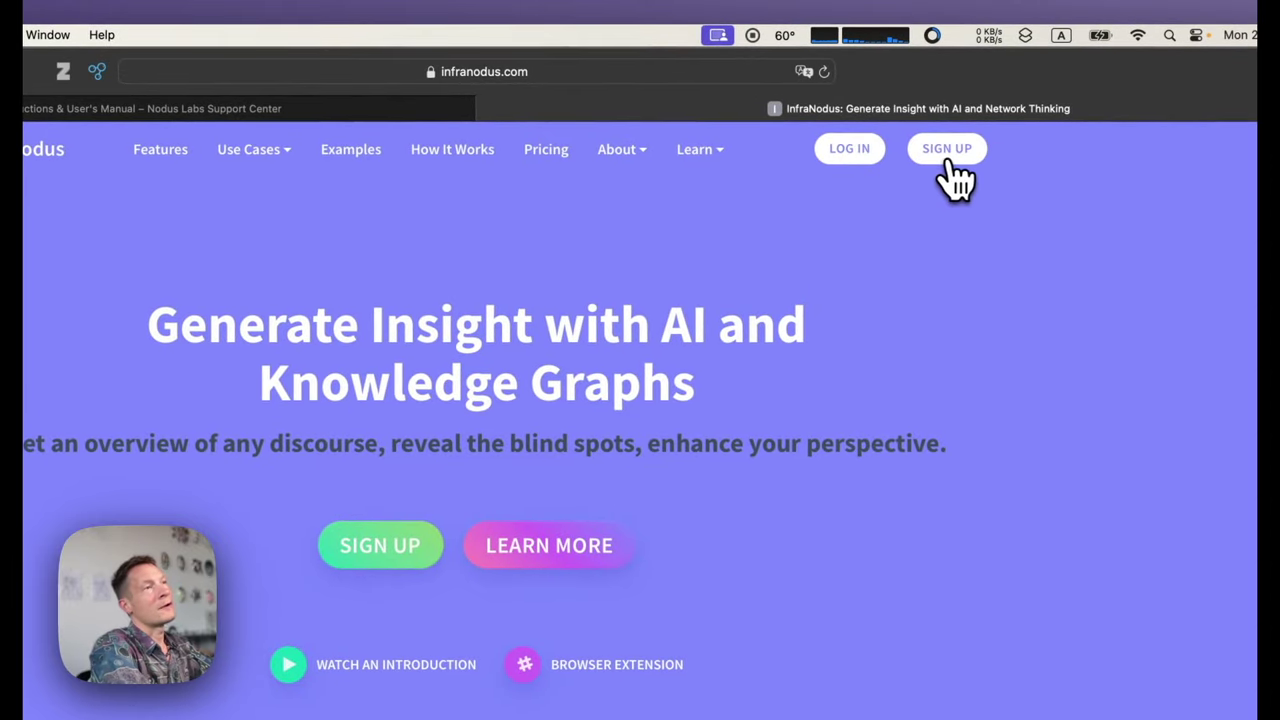
Log in to the InfraNodus apps dashboard on infranodus.com
click(947, 150)
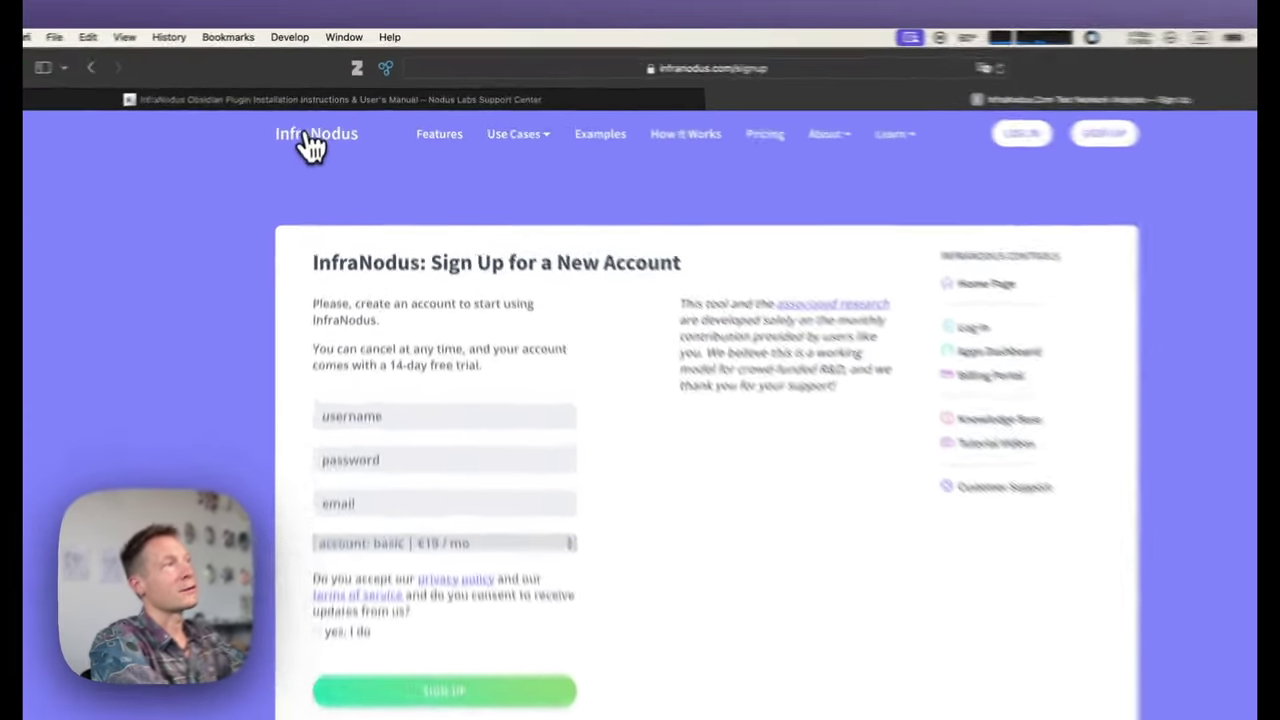
click(322, 111)
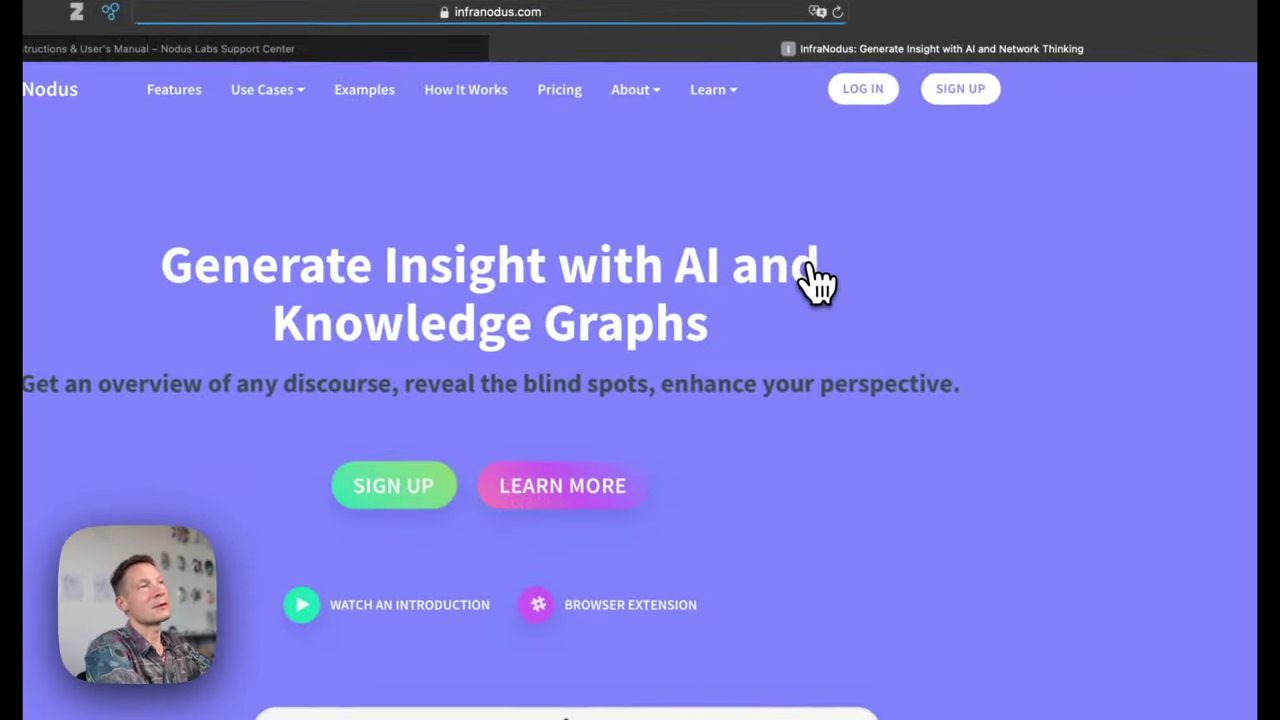
click(866, 92)
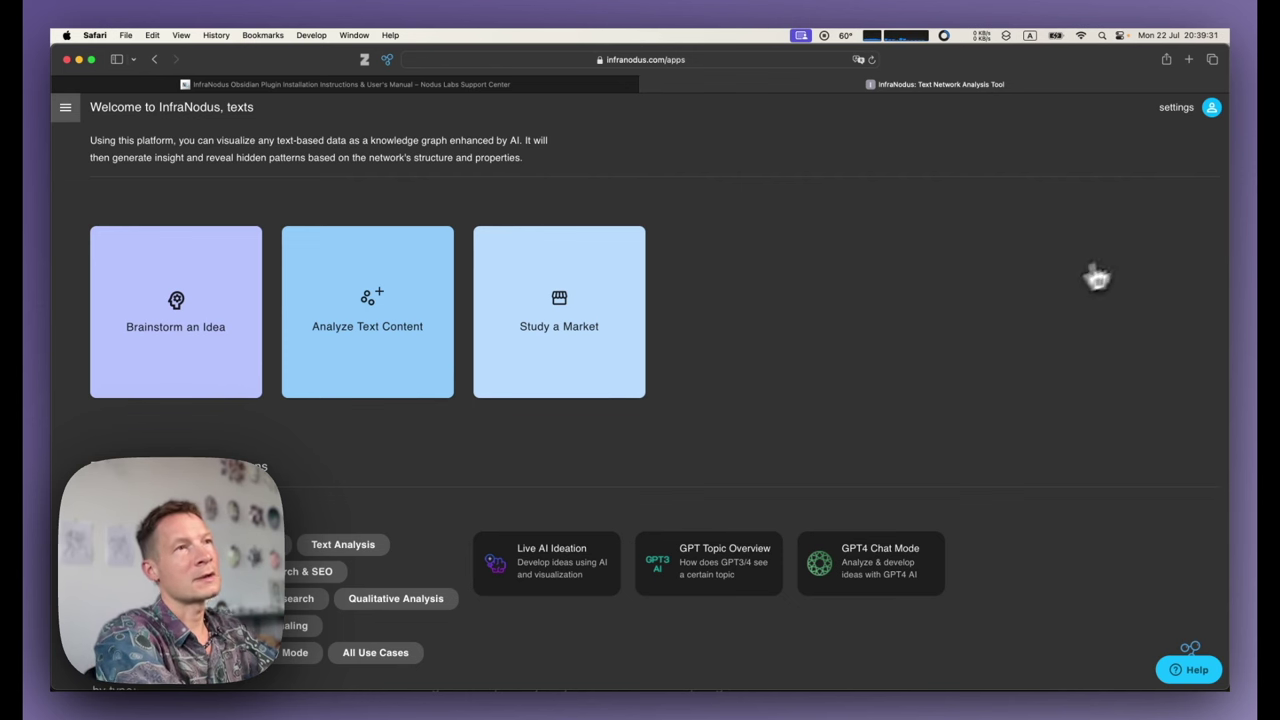
Open the account's Subscription page and reveal and select the API key
click(1211, 107)
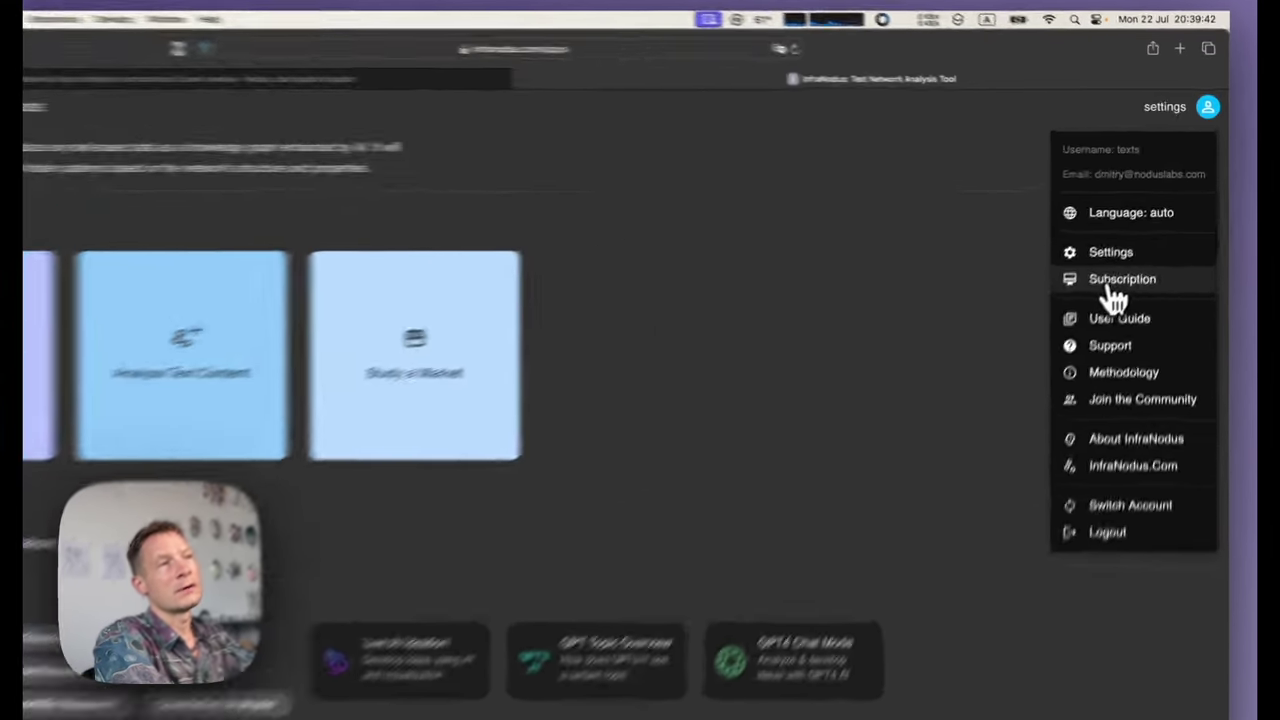
click(1113, 281)
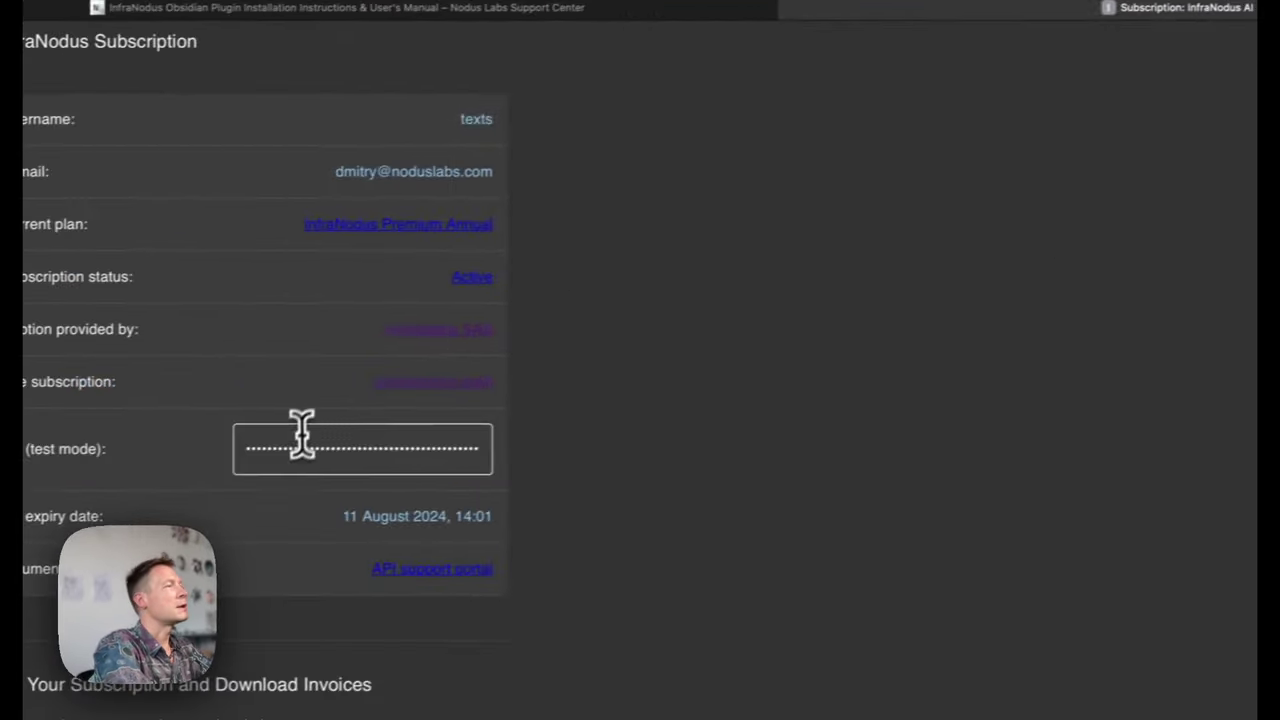
click(304, 445)
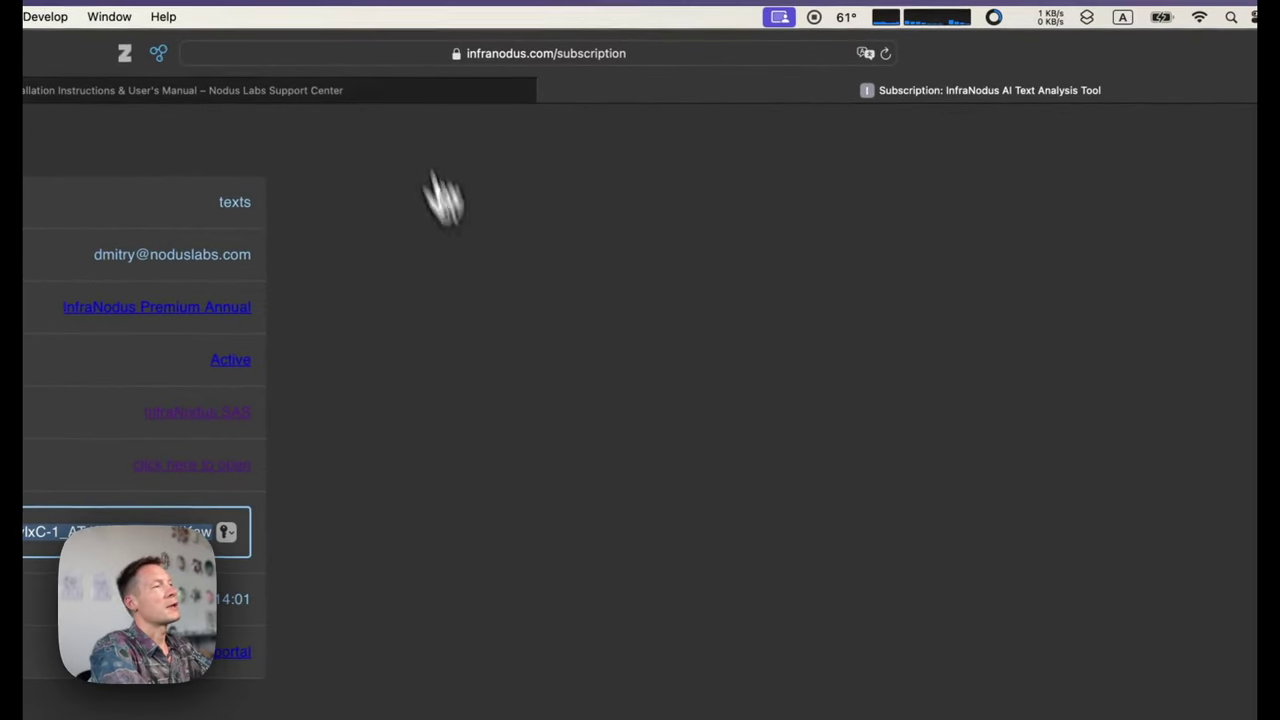
Replace the InfraNodus API Key in Obsidian with the pasted account key
key(super+Tab)
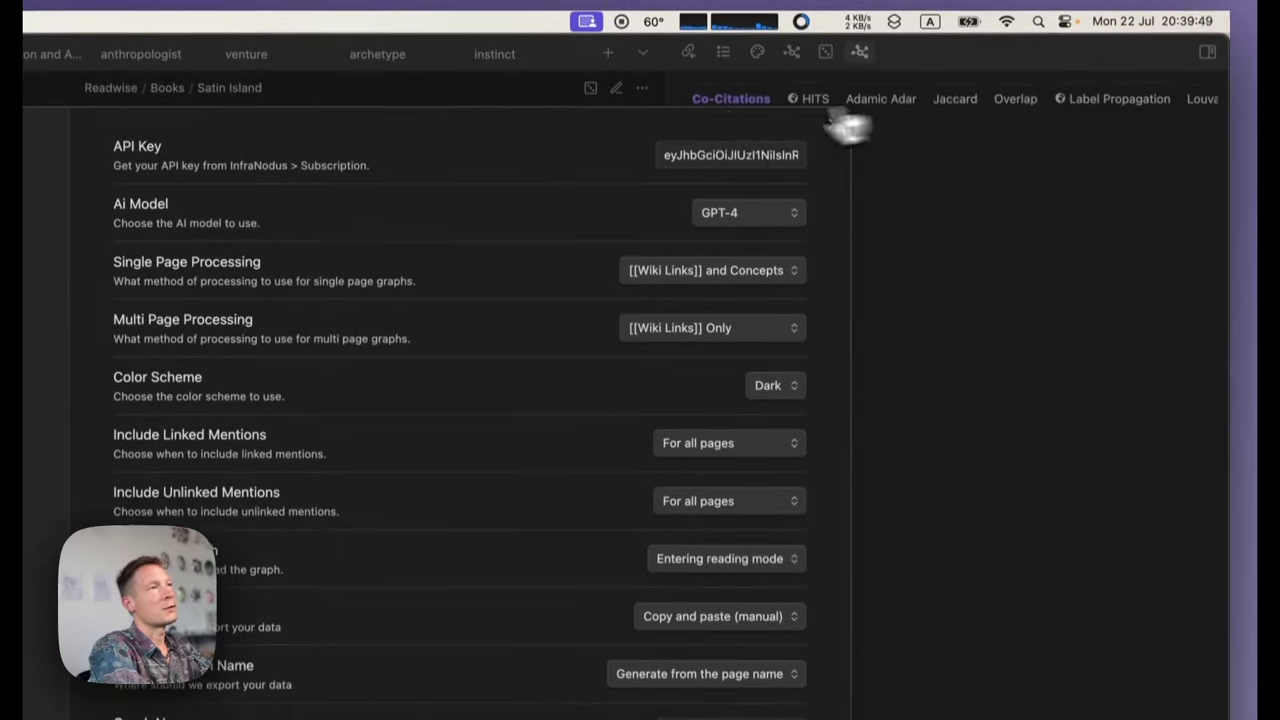
click(709, 151)
key(super+a)
key(super+v)
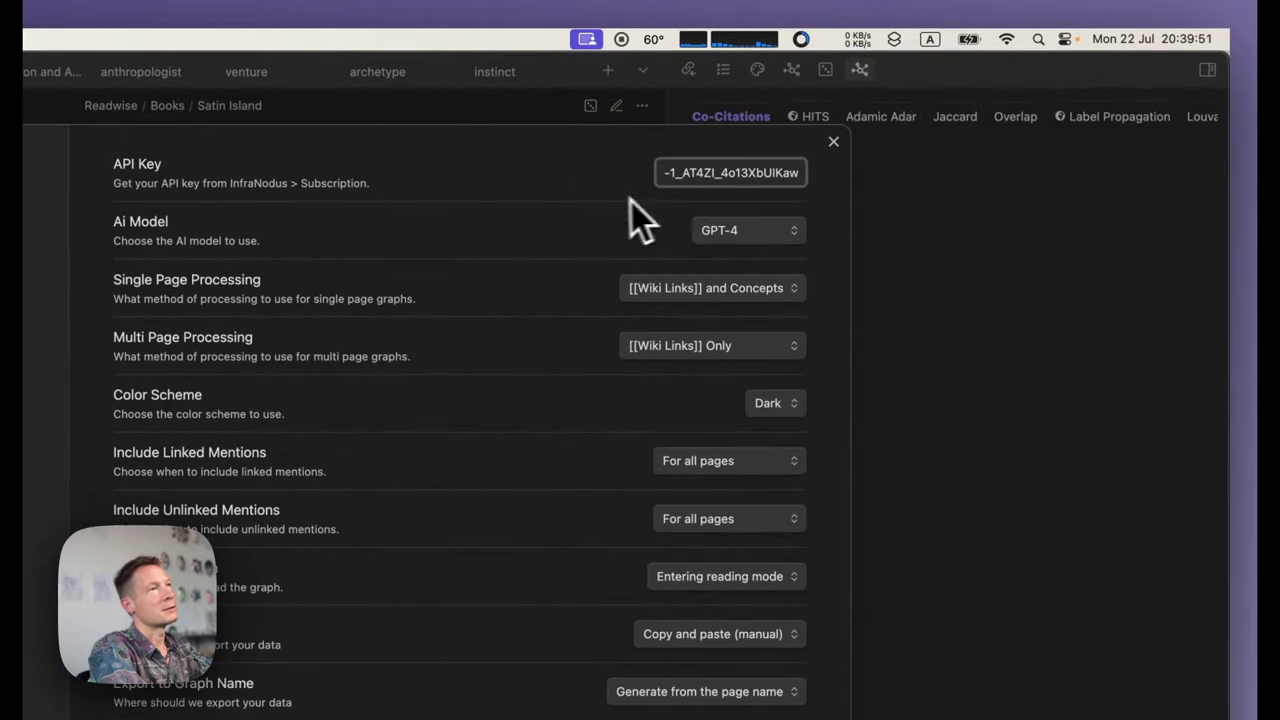
Keep GPT-4 selected as the InfraNodus AI Model
click(736, 230)
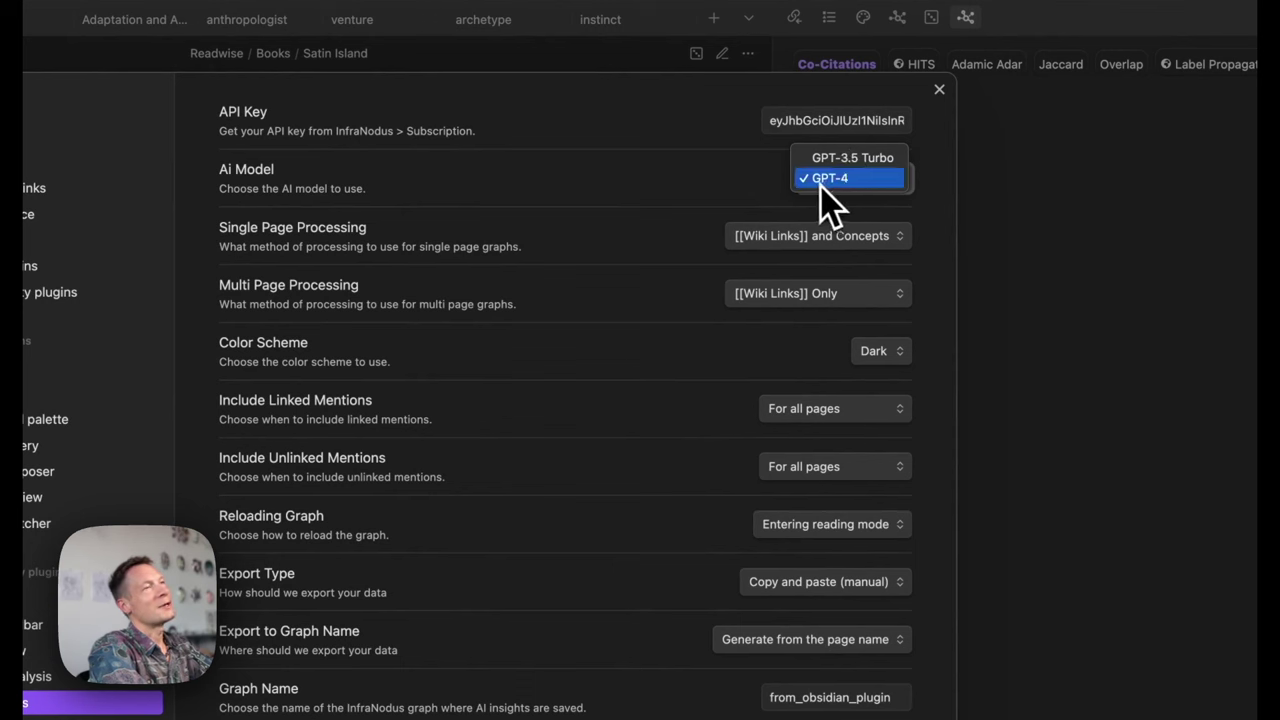
click(822, 180)
click(834, 182)
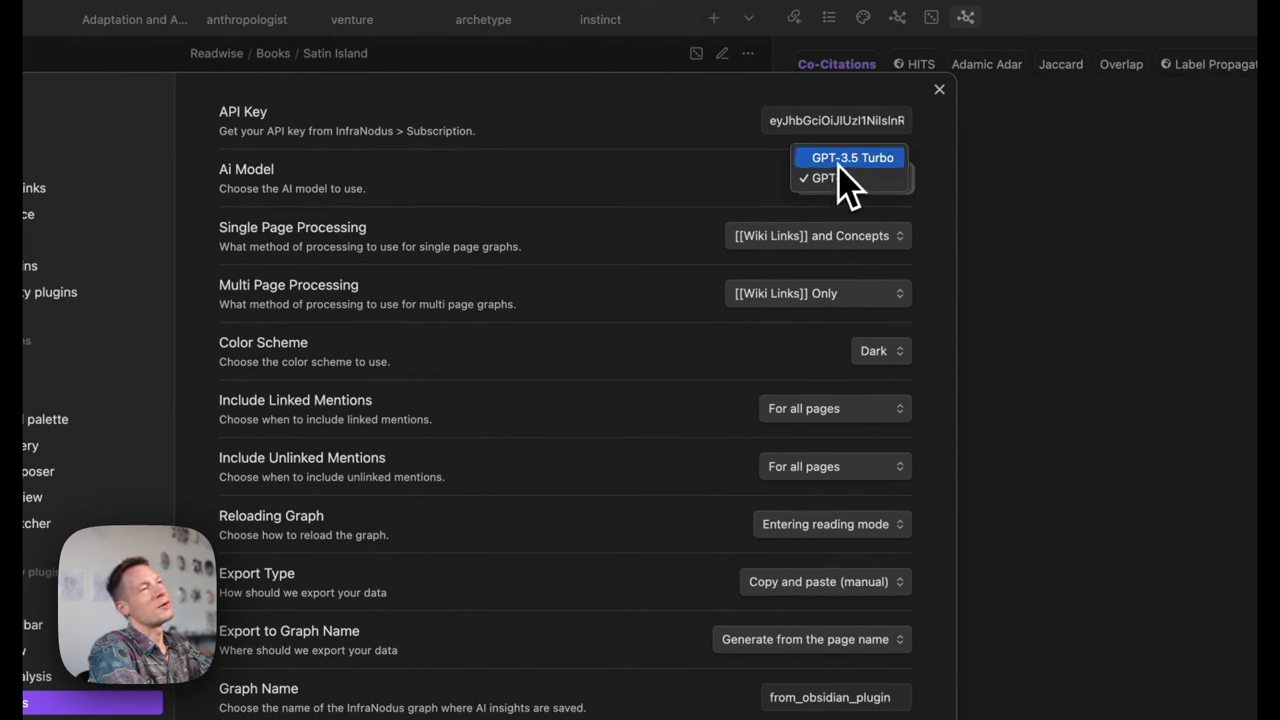